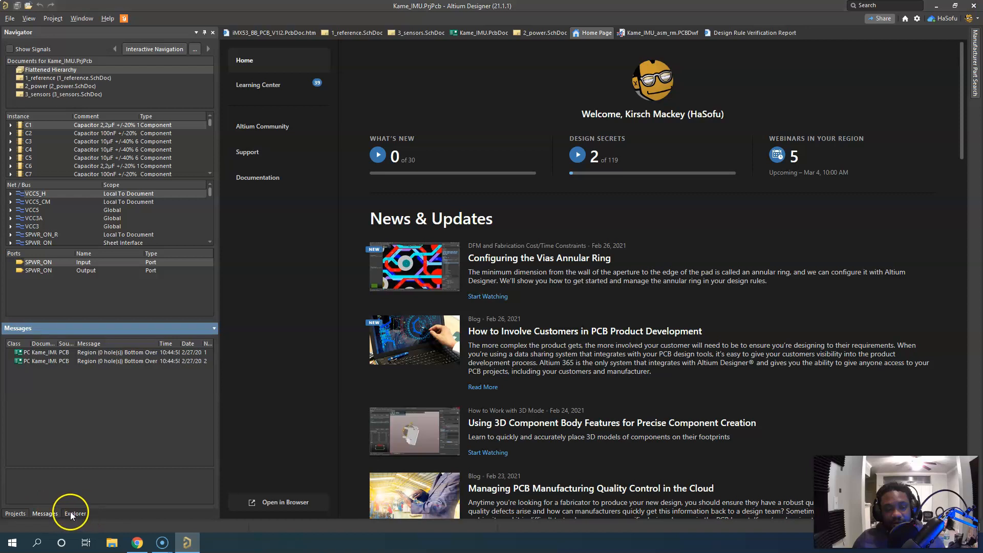
Show the Kame_IMU project's file tree and take a brief look at the general system preferences
{"action": "left_click", "coordinate": [15, 513]}
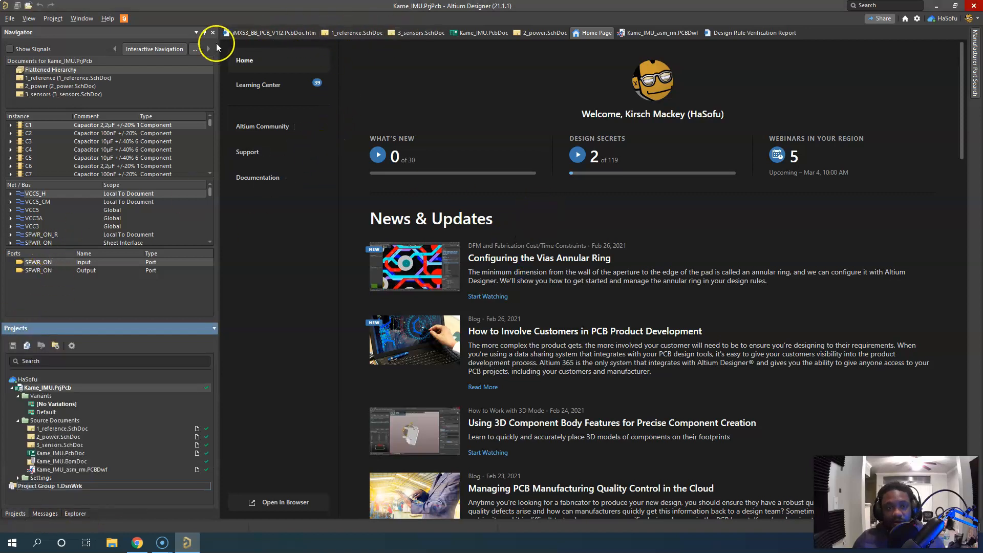
{"action": "left_click", "coordinate": [916, 19]}
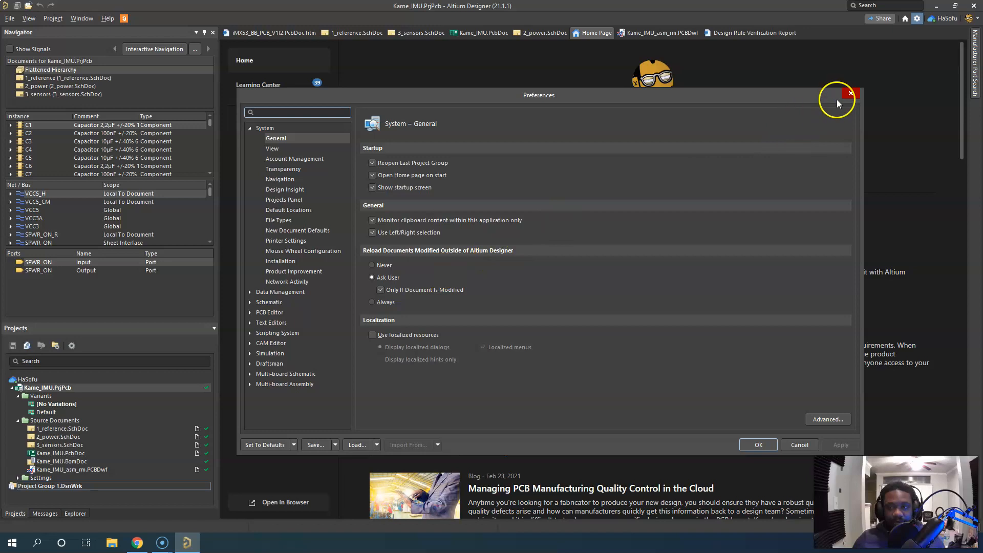
{"action": "left_click", "coordinate": [850, 93]}
Open the 1_reference, 2_power and 3_sensors schematics and the Kame_IMU.PcbDoc board from the project
{"action": "double_click", "coordinate": [66, 430]}
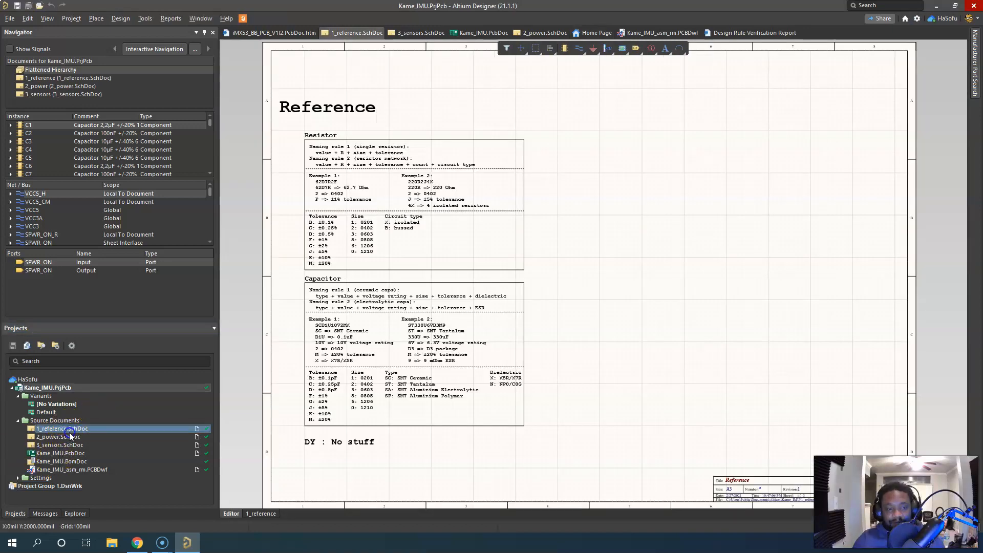
{"action": "double_click", "coordinate": [66, 436]}
{"action": "double_click", "coordinate": [64, 445]}
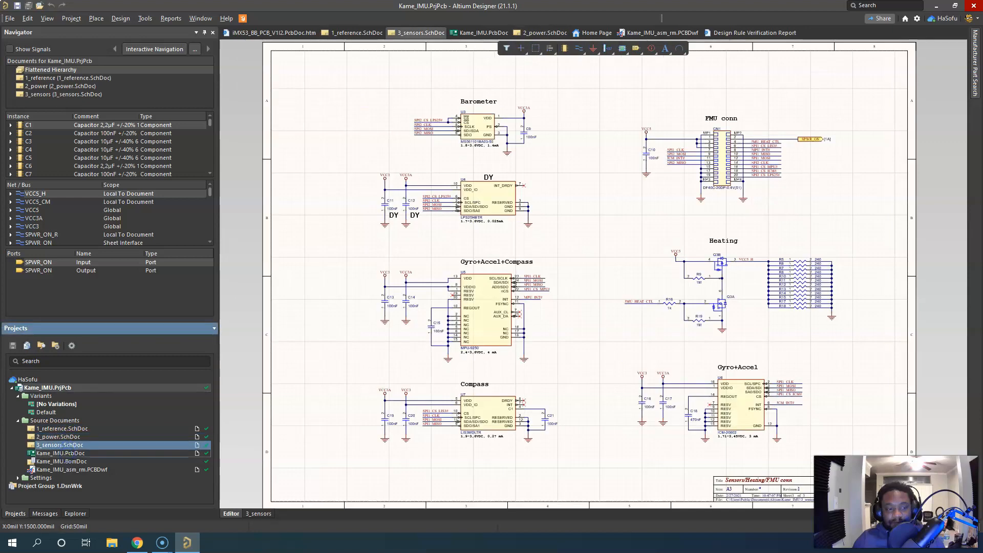
{"action": "double_click", "coordinate": [60, 453]}
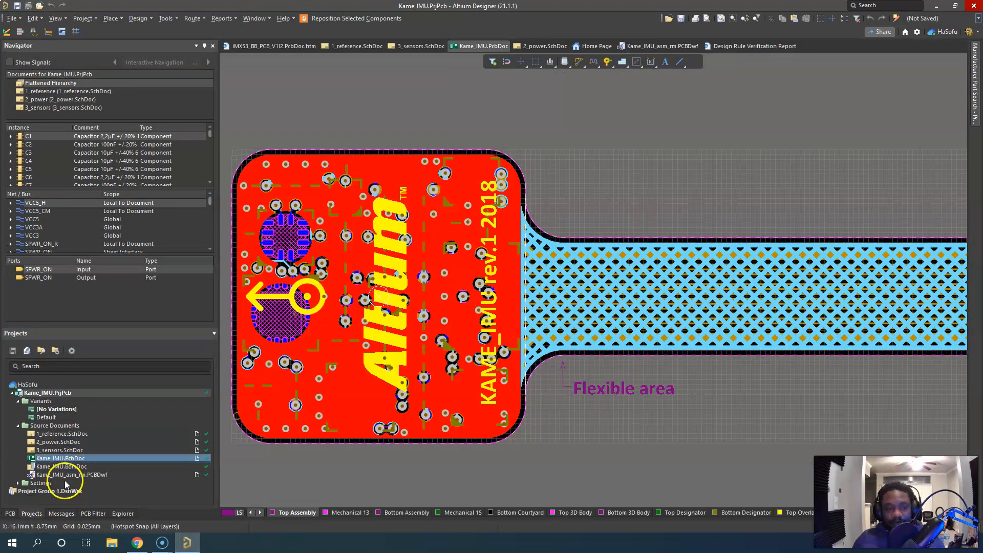
Close the Messages, PCB Filter and Explorer panels in the workspace
{"action": "left_click", "coordinate": [62, 513]}
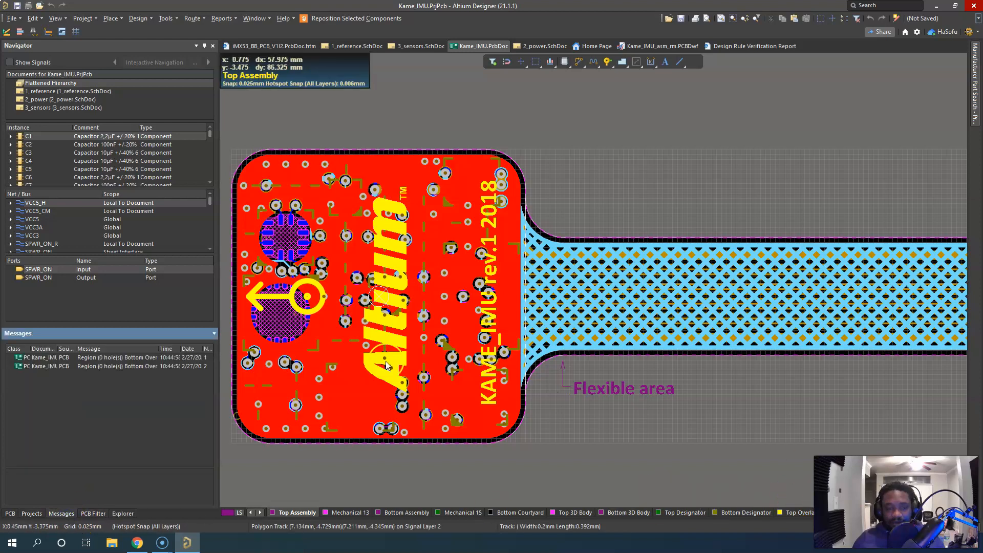
{"action": "left_click", "coordinate": [214, 334]}
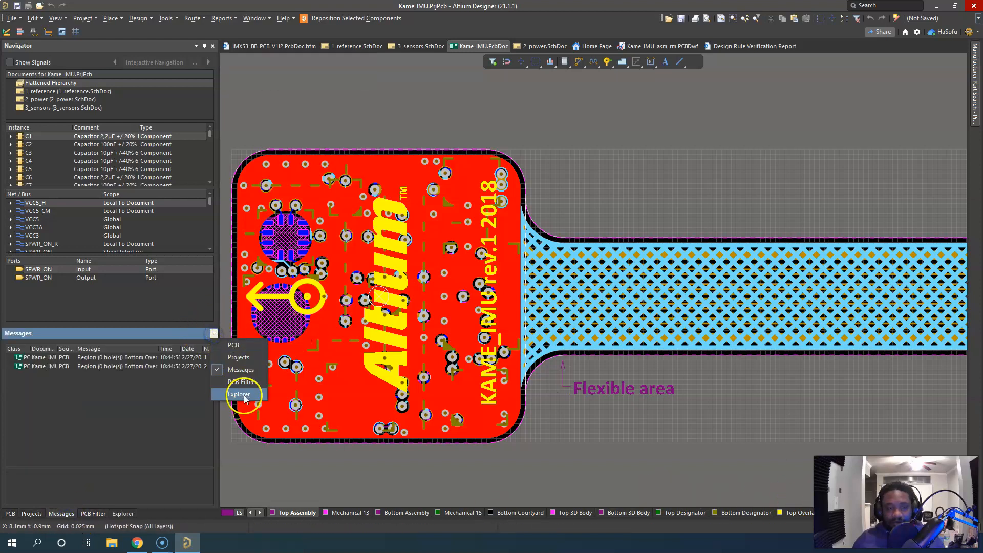
{"action": "left_click", "coordinate": [231, 372]}
{"action": "left_click", "coordinate": [213, 334]}
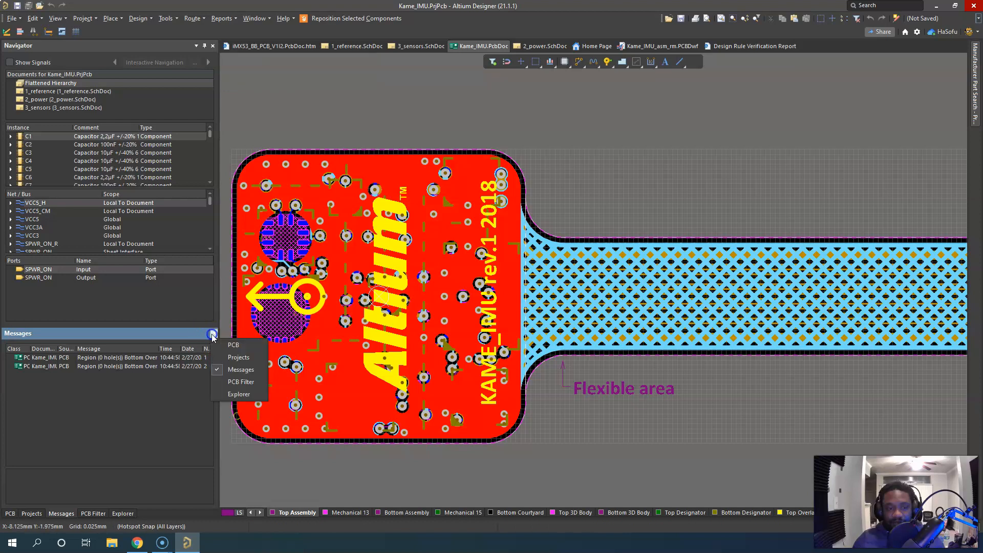
{"action": "left_click", "coordinate": [237, 387]}
{"action": "right_click", "coordinate": [154, 337]}
{"action": "left_click", "coordinate": [184, 340]}
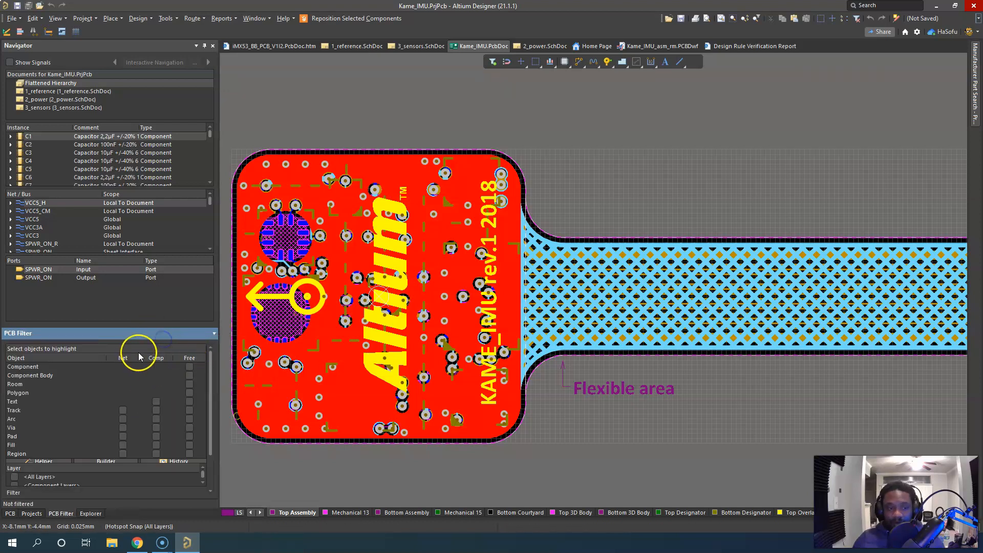
{"action": "right_click", "coordinate": [148, 334]}
{"action": "left_click", "coordinate": [174, 342]}
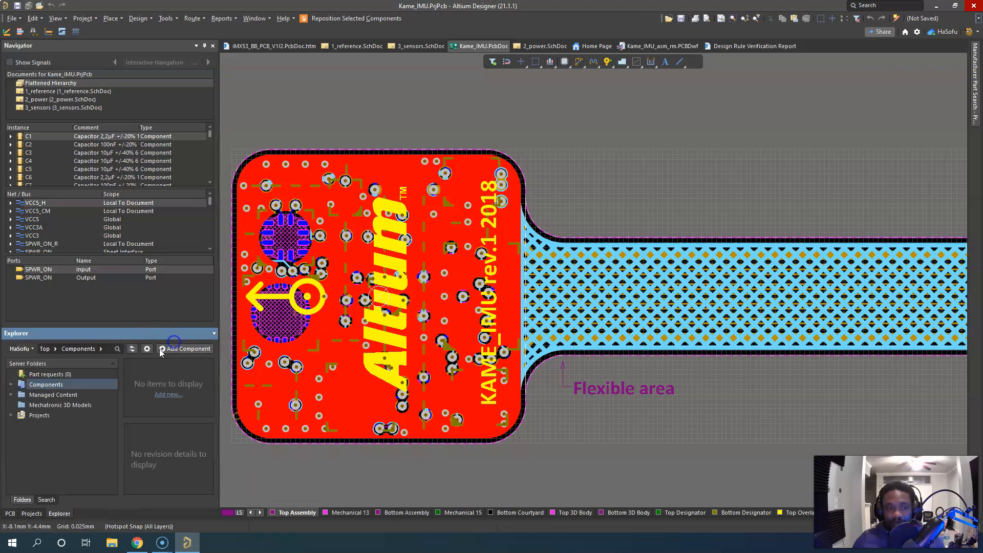
{"action": "right_click", "coordinate": [149, 330]}
{"action": "left_click", "coordinate": [162, 338]}
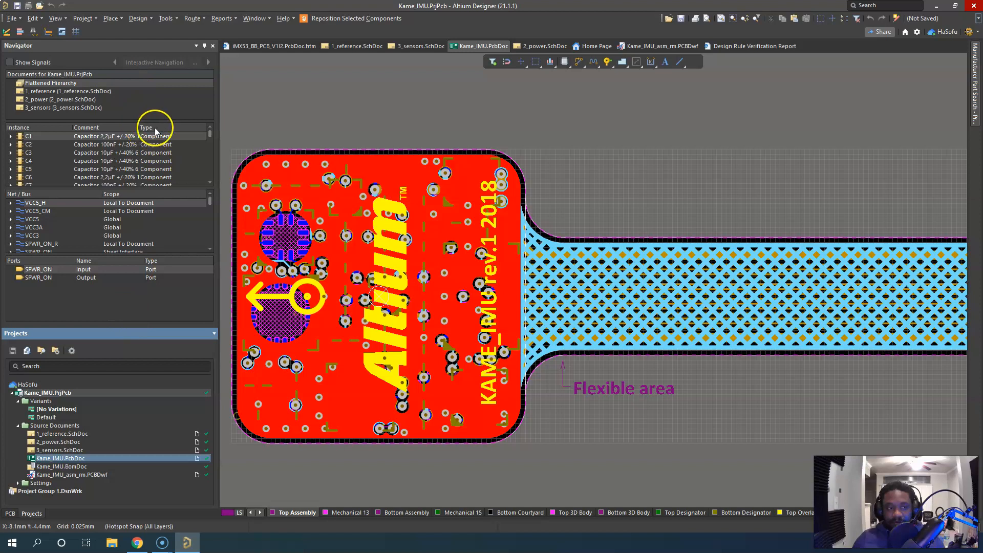
Close the Navigator and the other docked panels, and restore only the Projects panel
{"action": "left_click", "coordinate": [212, 46]}
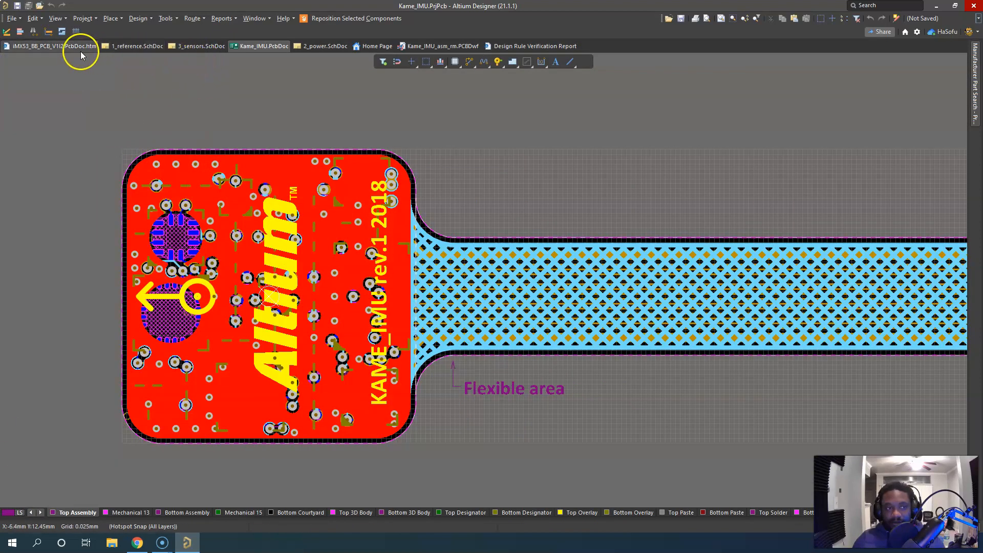
{"action": "left_click", "coordinate": [966, 526]}
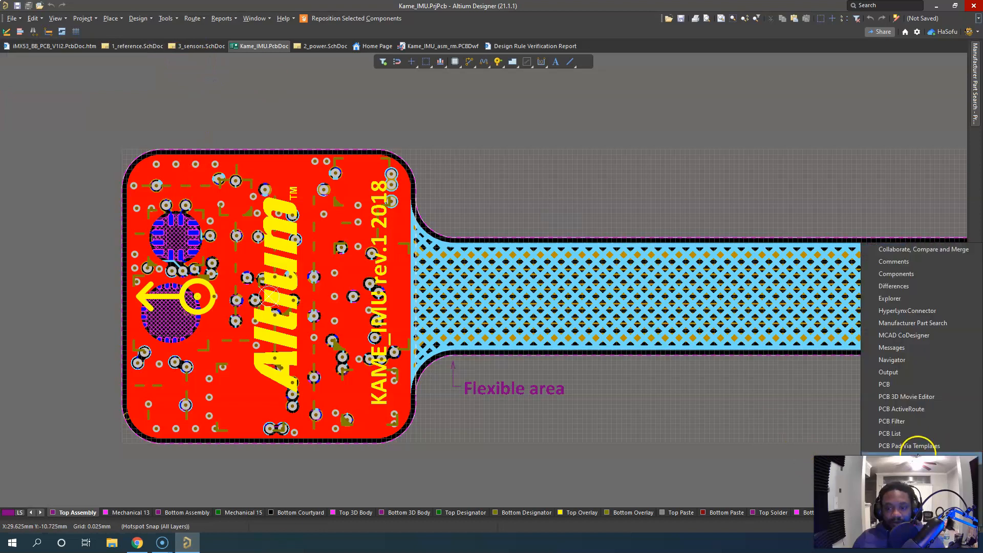
{"action": "left_click", "coordinate": [926, 471]}
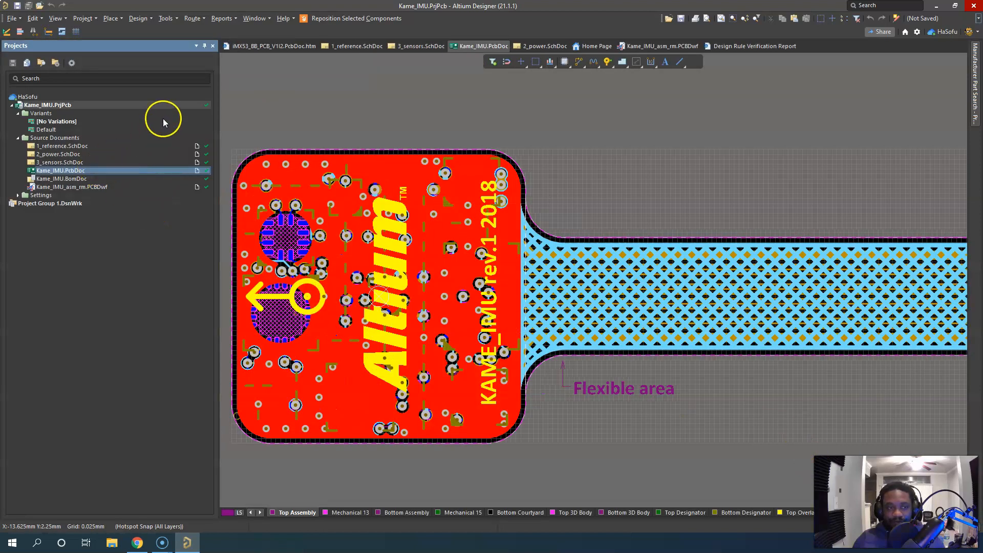
Open the 2_power.SchDoc schematic and bring up the schematic preferences, moving the dialog for a clear view
{"action": "double_click", "coordinate": [103, 154]}
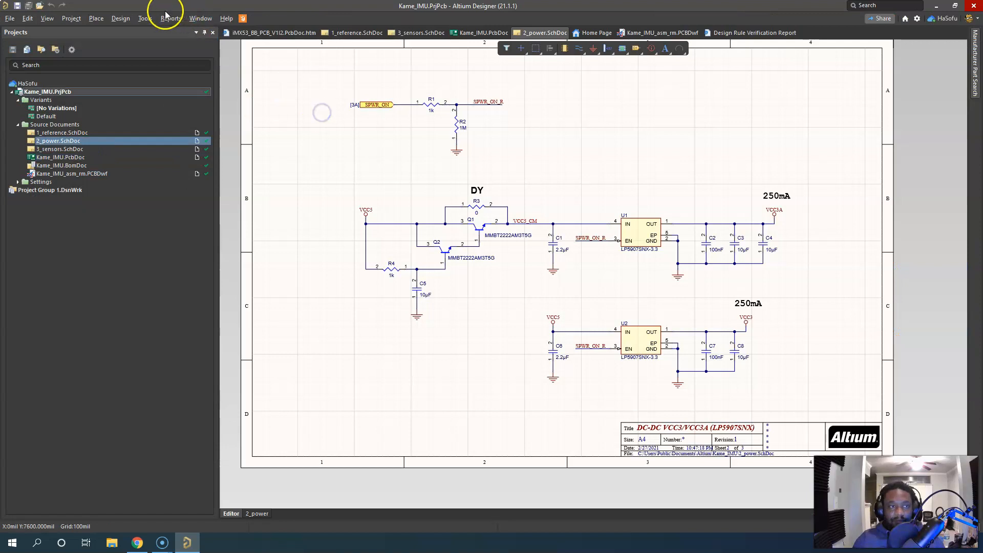
{"action": "left_click", "coordinate": [147, 19]}
{"action": "left_click", "coordinate": [177, 270]}
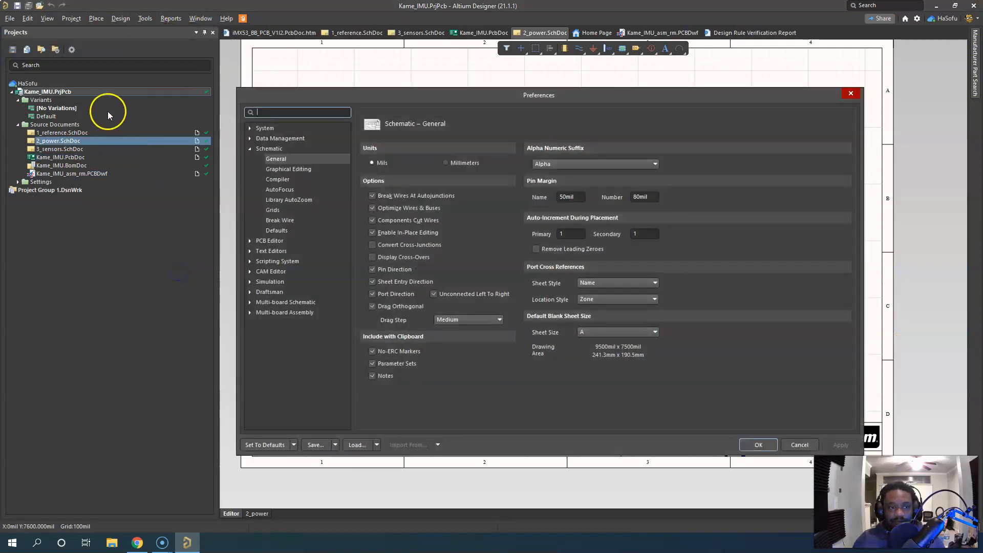
{"action": "left_click_drag", "start_coordinate": [339, 100], "coordinate": [238, 90]}
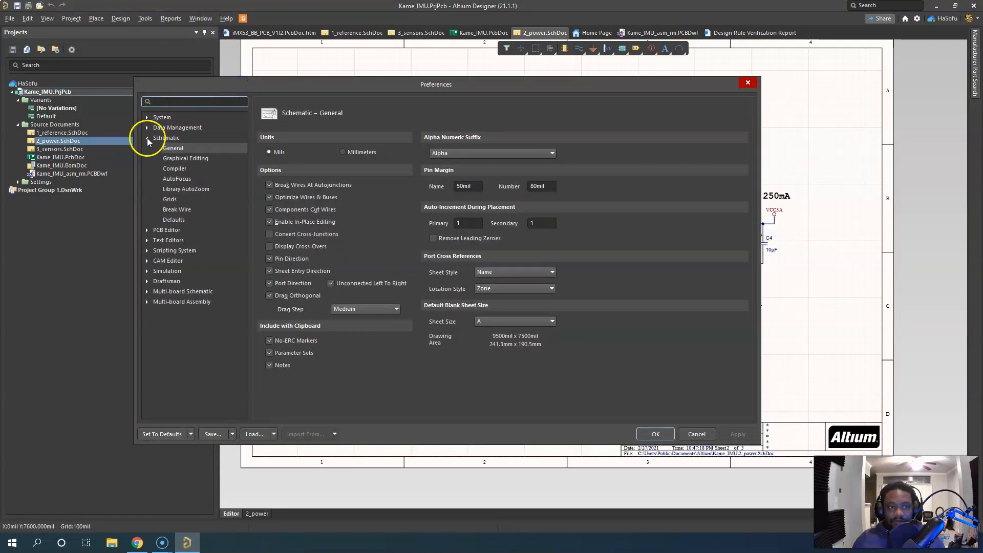
Look through the System preference pages and show the Version Control settings under Data Management
{"action": "left_click", "coordinate": [147, 138]}
{"action": "left_click", "coordinate": [146, 118]}
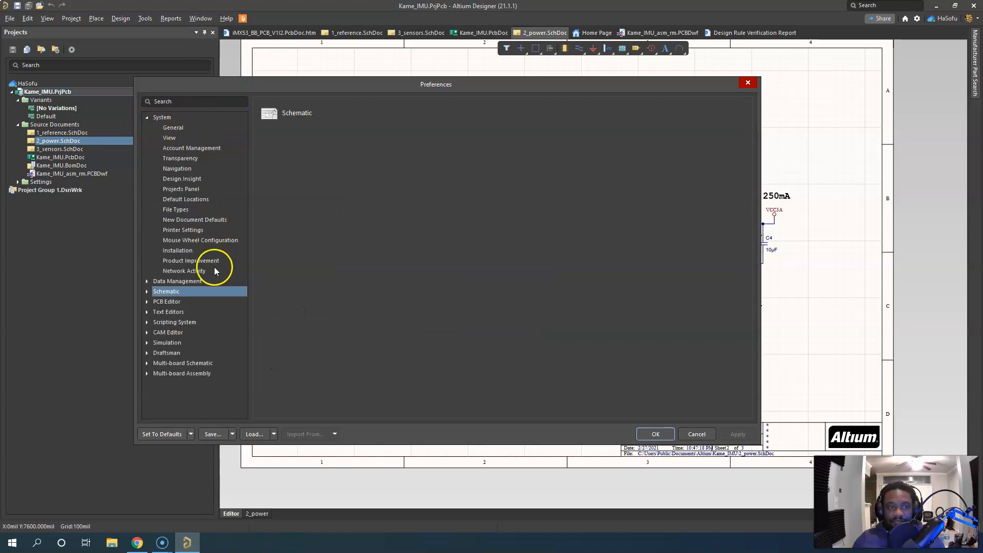
{"action": "left_click", "coordinate": [158, 127]}
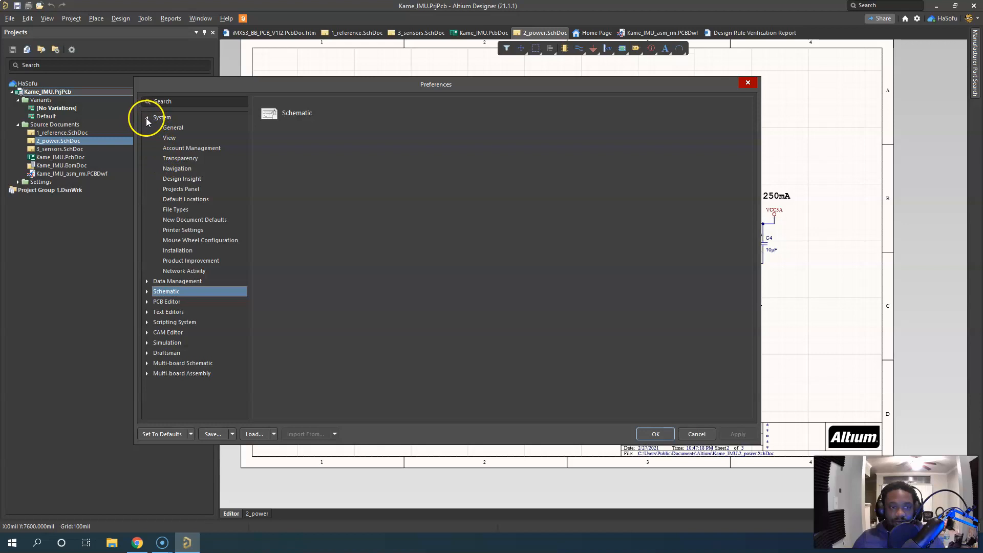
{"action": "left_click", "coordinate": [147, 118]}
{"action": "left_click", "coordinate": [176, 137]}
{"action": "left_click", "coordinate": [147, 128]}
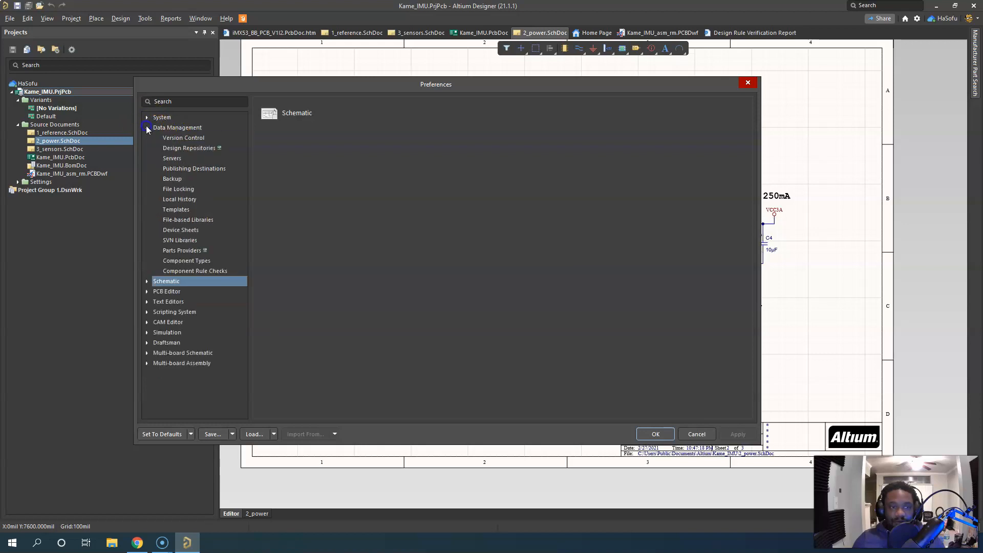
{"action": "left_click", "coordinate": [190, 128]}
{"action": "left_click", "coordinate": [196, 140]}
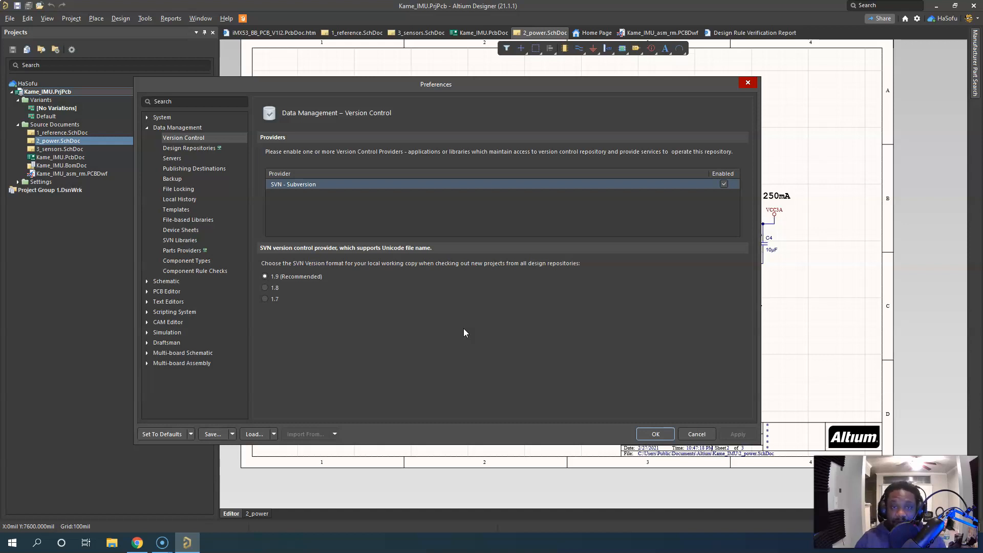
Compare the Version Control and Design Repositories settings, and examine the options for creating or connecting to a repository
{"action": "left_click", "coordinate": [199, 148]}
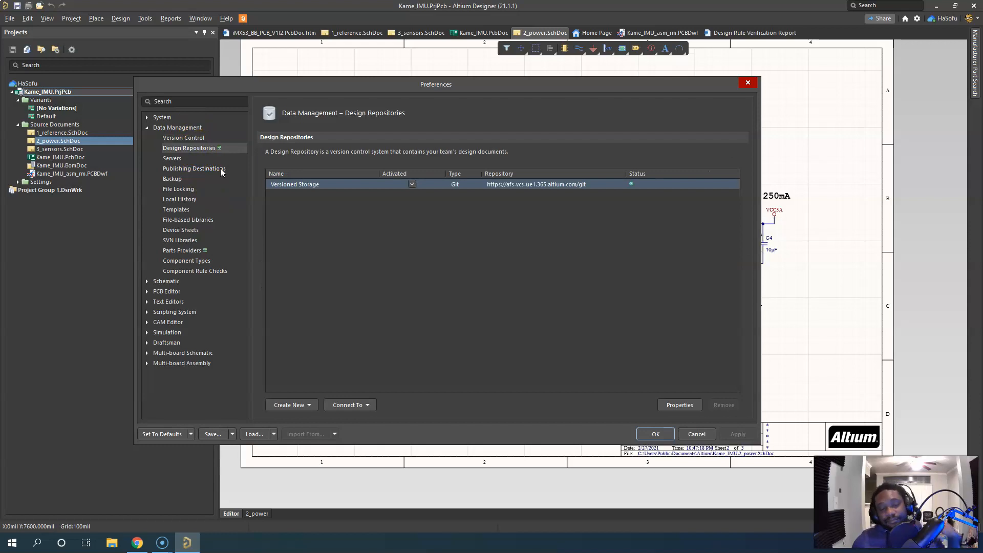
{"action": "left_click", "coordinate": [219, 139]}
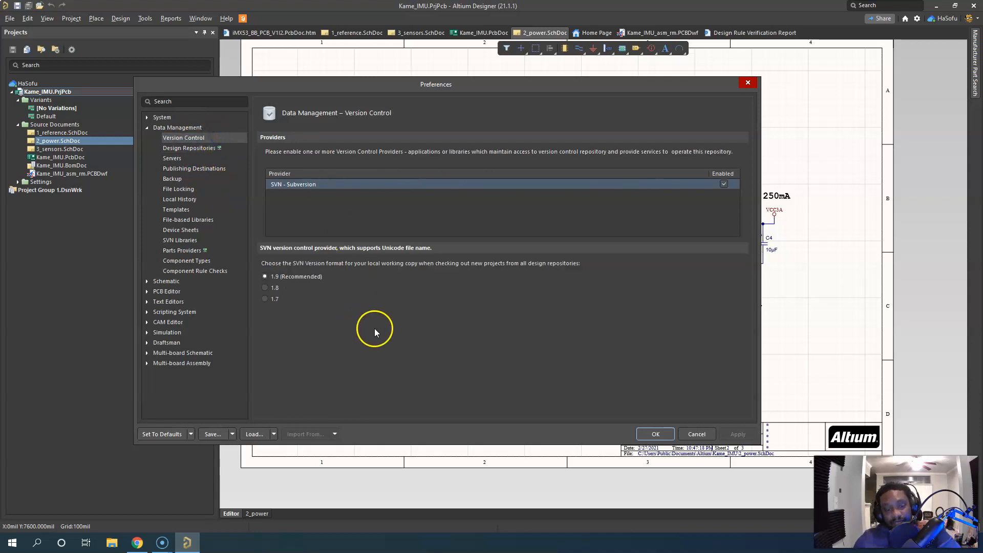
{"action": "left_click", "coordinate": [204, 149]}
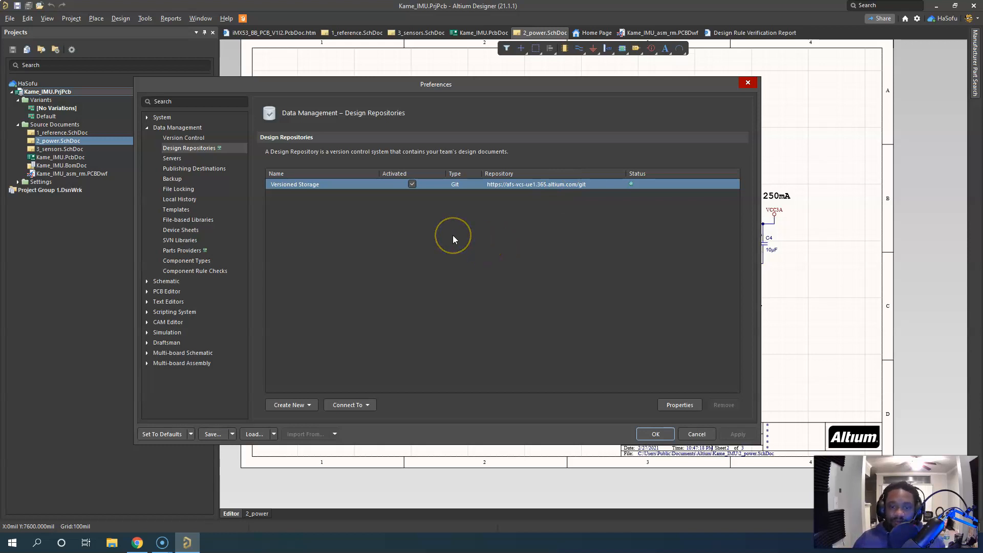
{"action": "left_click", "coordinate": [310, 406]}
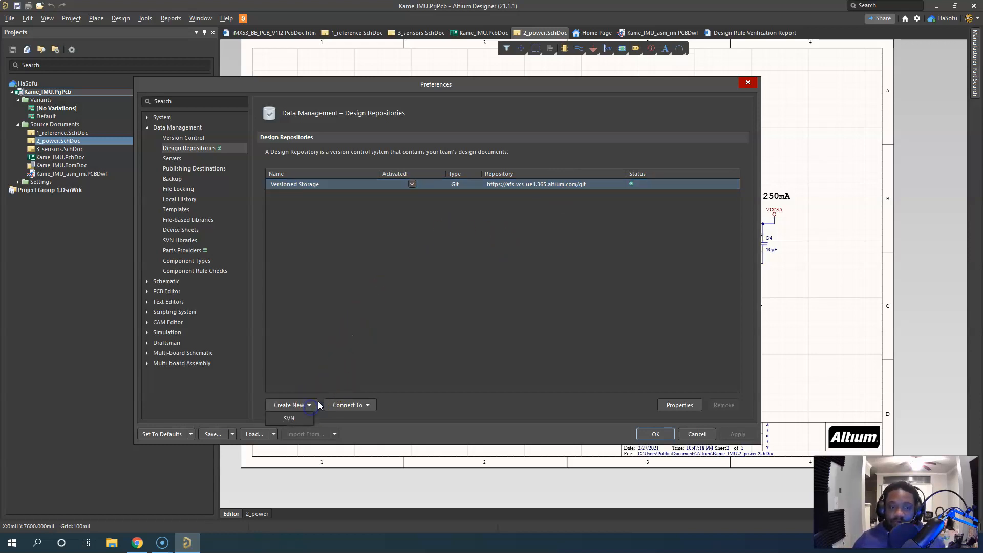
{"action": "left_click", "coordinate": [370, 407]}
{"action": "left_click", "coordinate": [512, 264]}
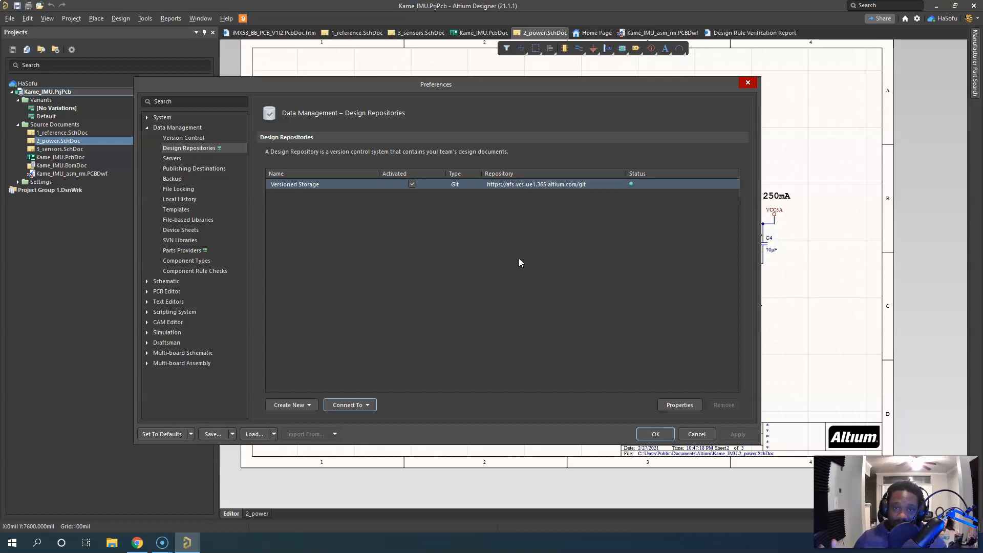
{"action": "left_click", "coordinate": [506, 244]}
Show the Data Management server settings and try switching off the active HaSofu server, declining the sign-out
{"action": "left_click", "coordinate": [197, 161]}
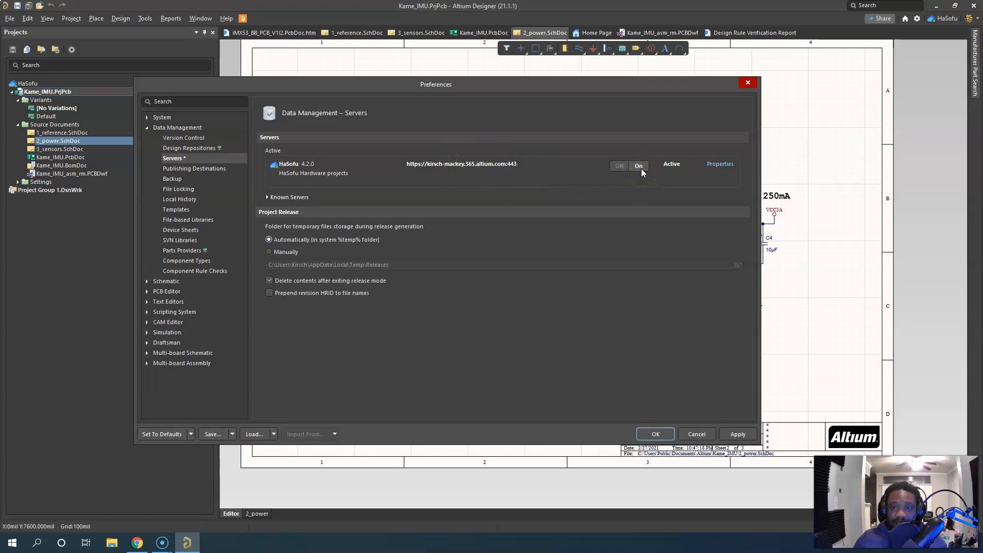
{"action": "left_click", "coordinate": [618, 167]}
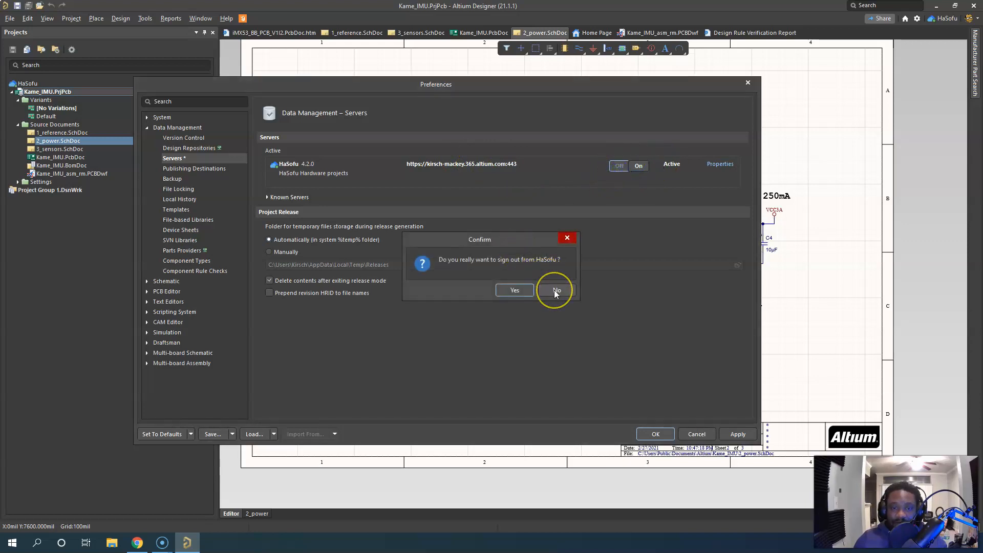
{"action": "left_click", "coordinate": [555, 290]}
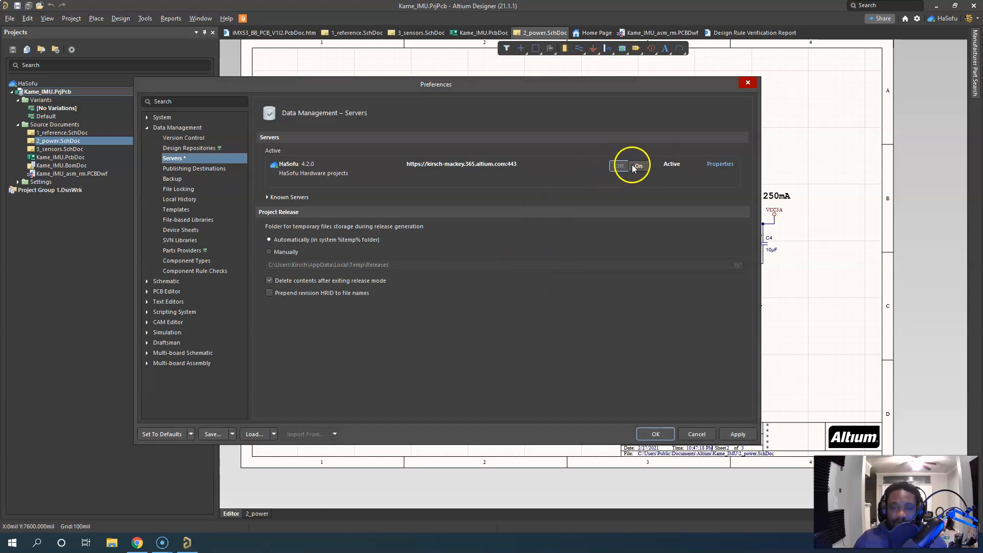
Expand the known servers and examine the active server's property options and the project release settings
{"action": "left_click", "coordinate": [267, 197]}
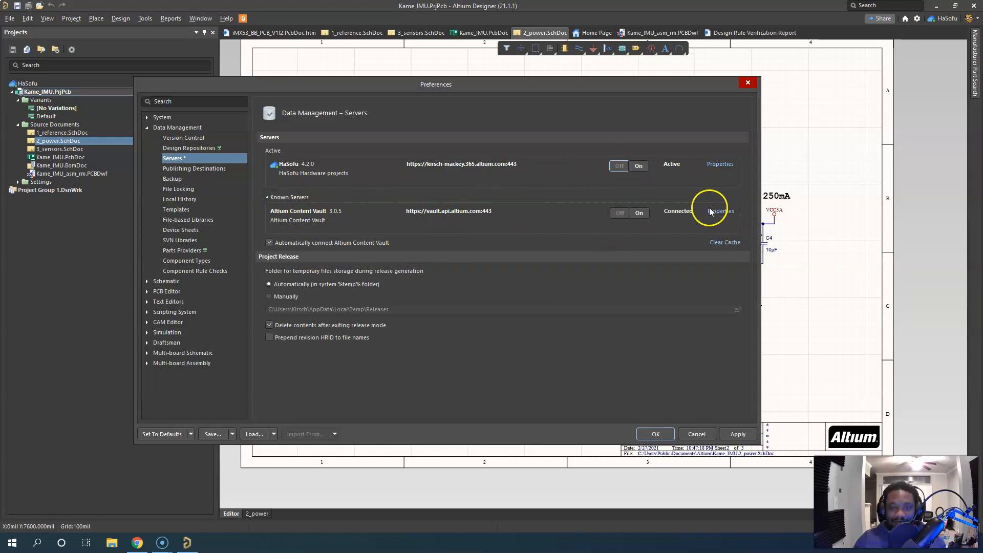
{"action": "left_click", "coordinate": [720, 164]}
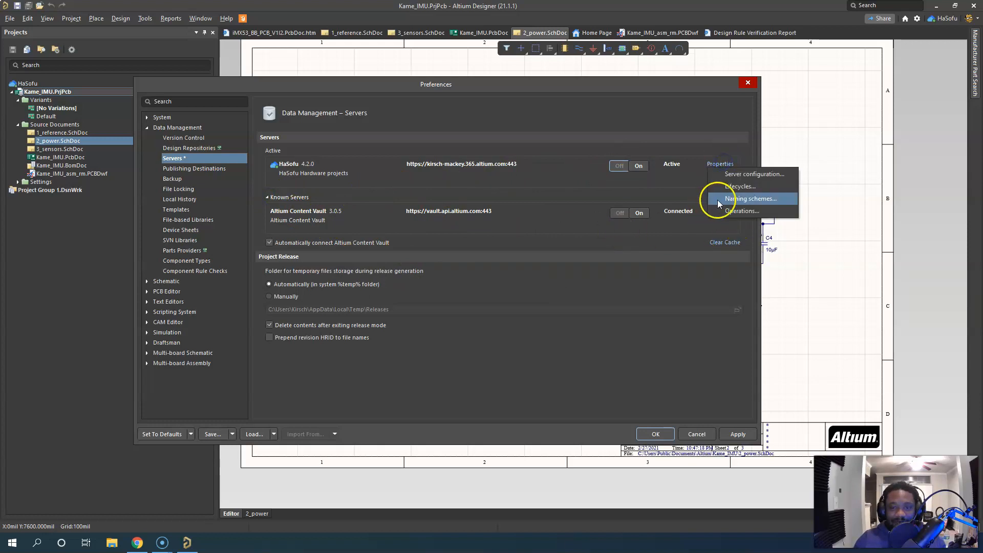
{"action": "left_click", "coordinate": [662, 247]}
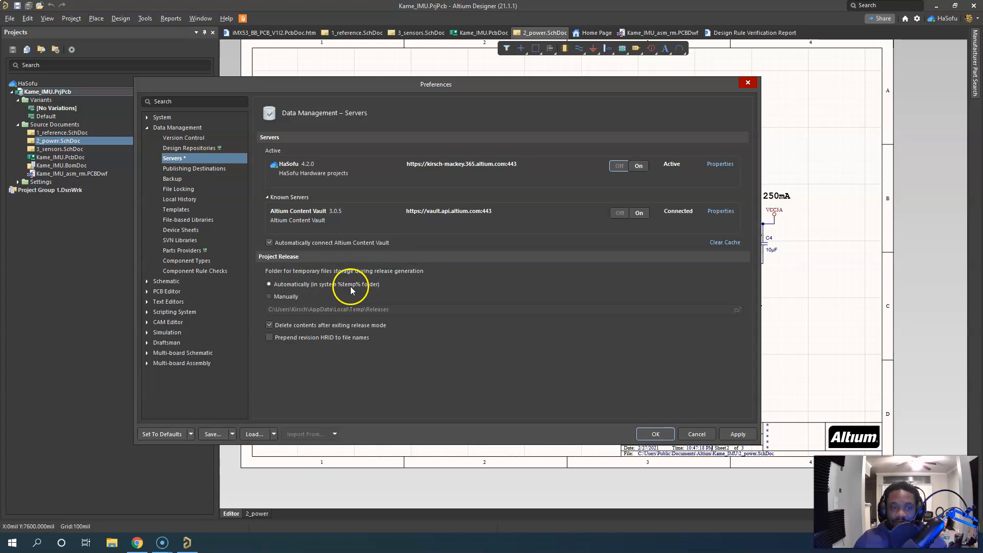
{"action": "left_click", "coordinate": [492, 387]}
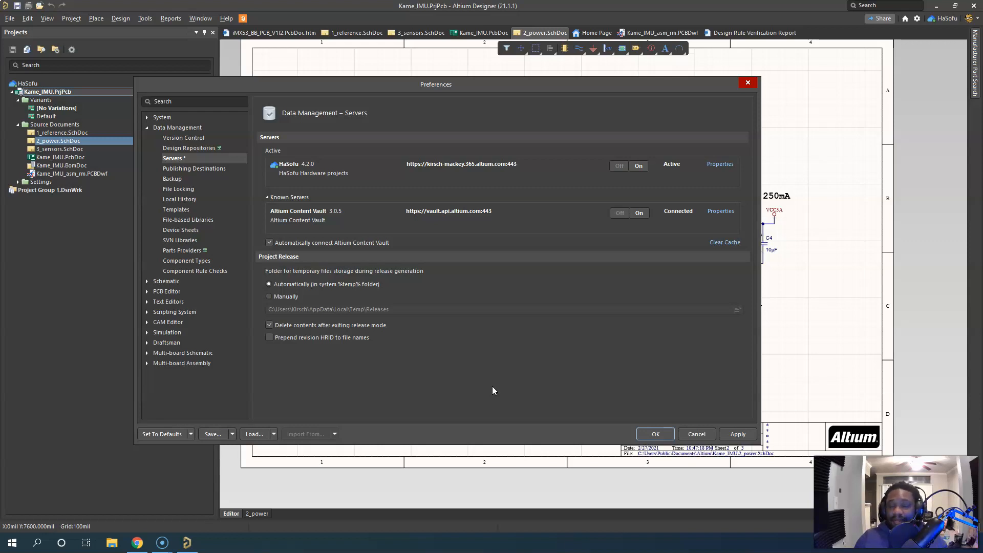
{"action": "left_click", "coordinate": [495, 382]}
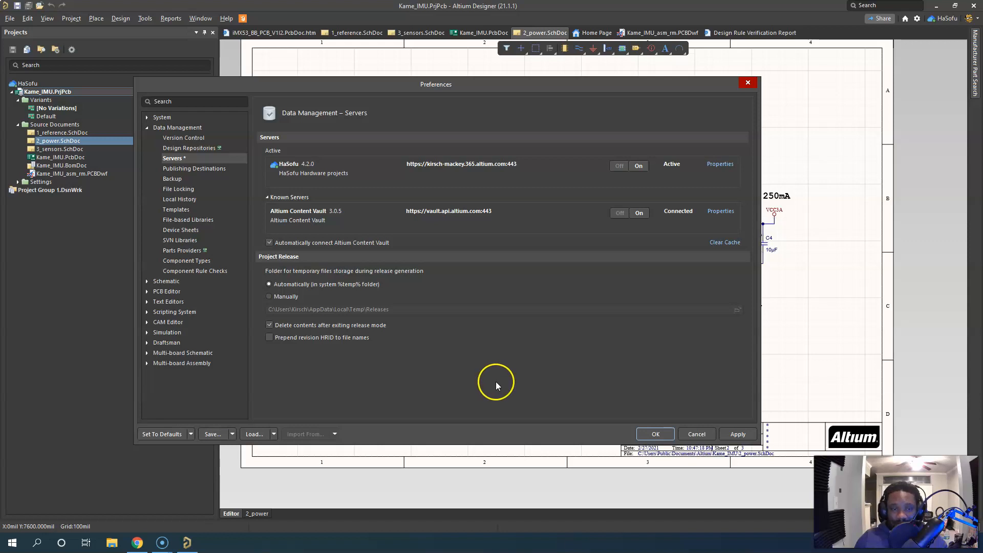
{"action": "left_click", "coordinate": [484, 344]}
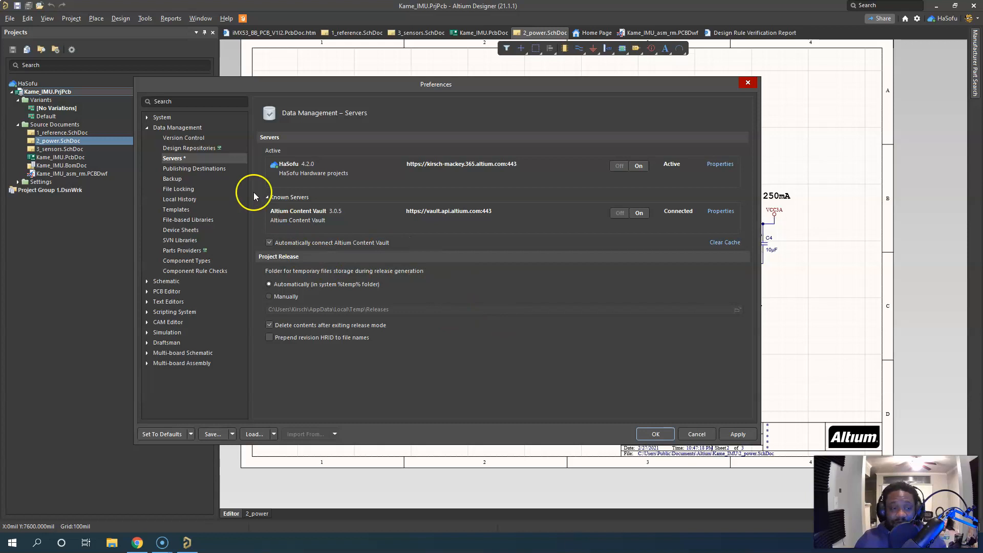
Apply the server settings and examine the available destination types and connection options for Data Management publishing destinations
{"action": "left_click", "coordinate": [741, 432]}
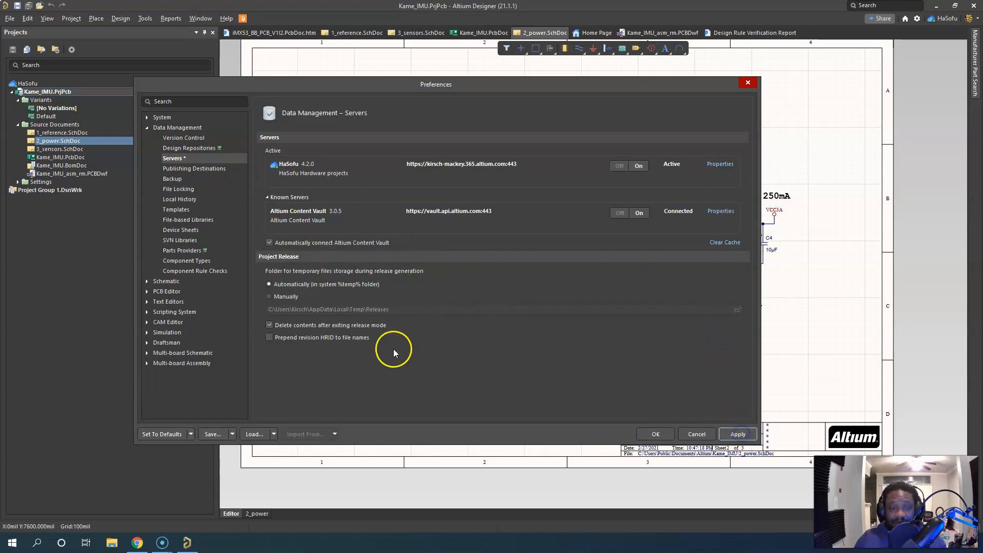
{"action": "left_click", "coordinate": [204, 169]}
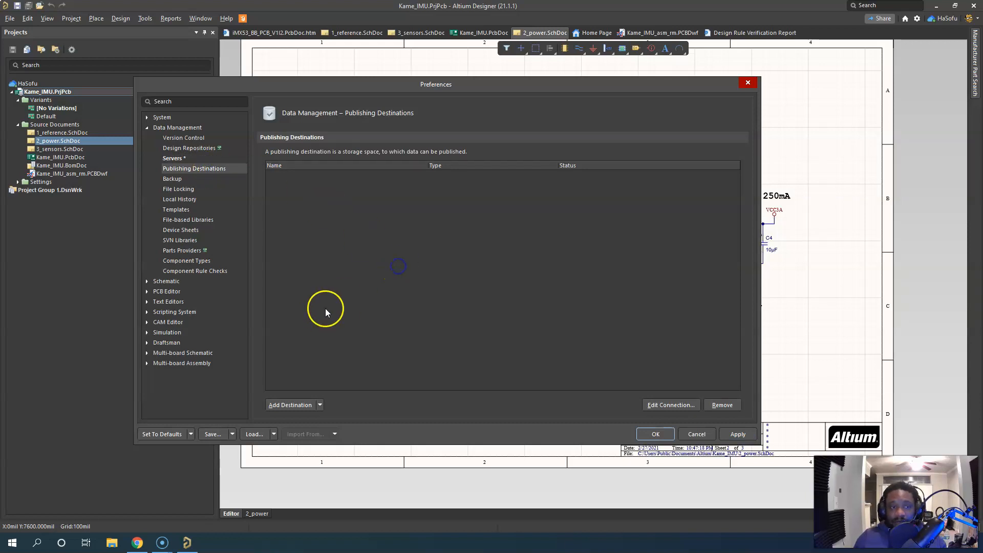
{"action": "left_click", "coordinate": [320, 405]}
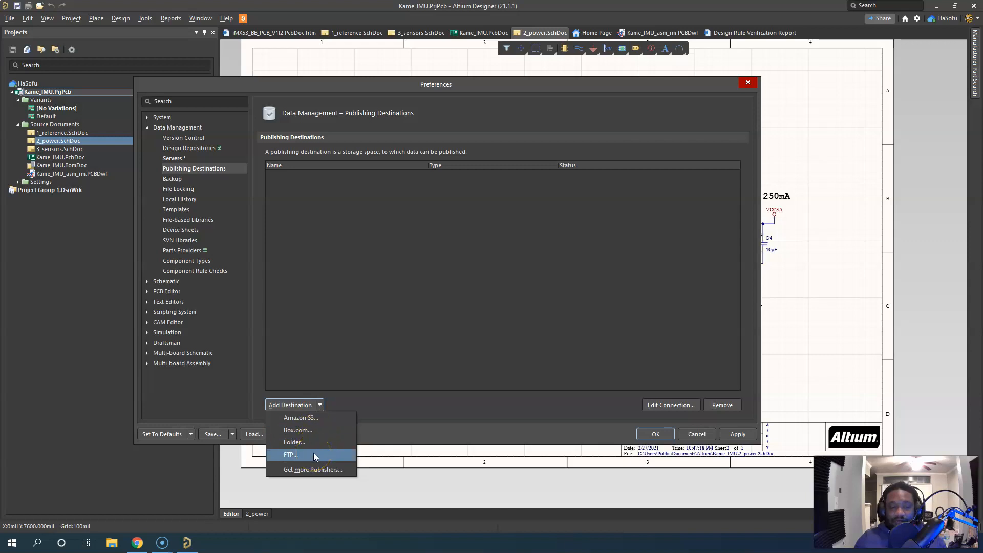
{"action": "left_click", "coordinate": [313, 421]}
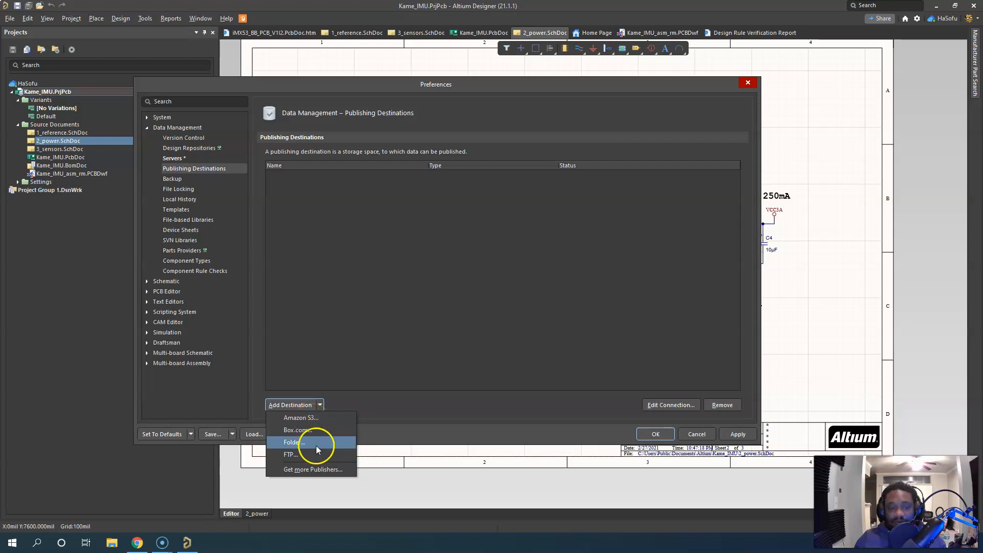
{"action": "left_click", "coordinate": [322, 469]}
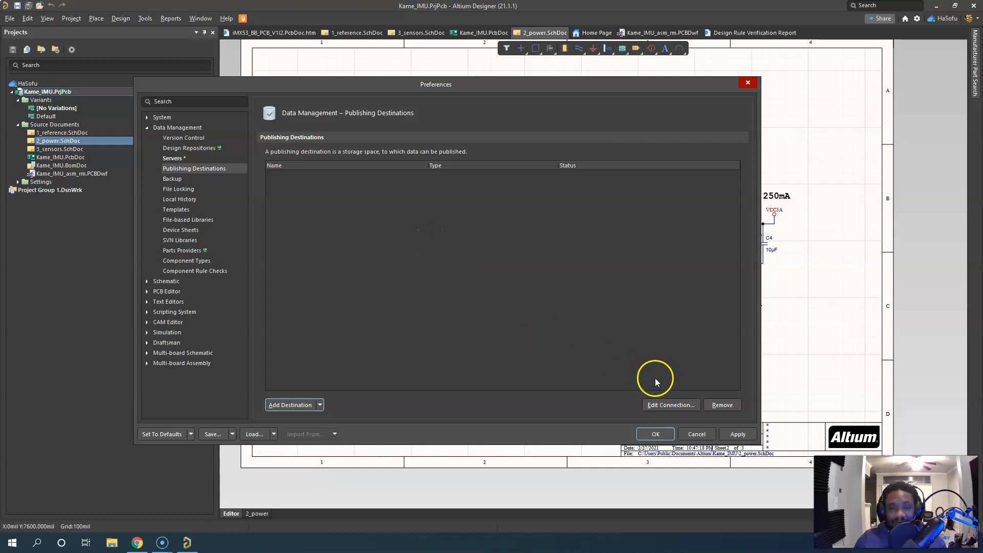
{"action": "left_click", "coordinate": [671, 403]}
{"action": "left_click", "coordinate": [321, 404]}
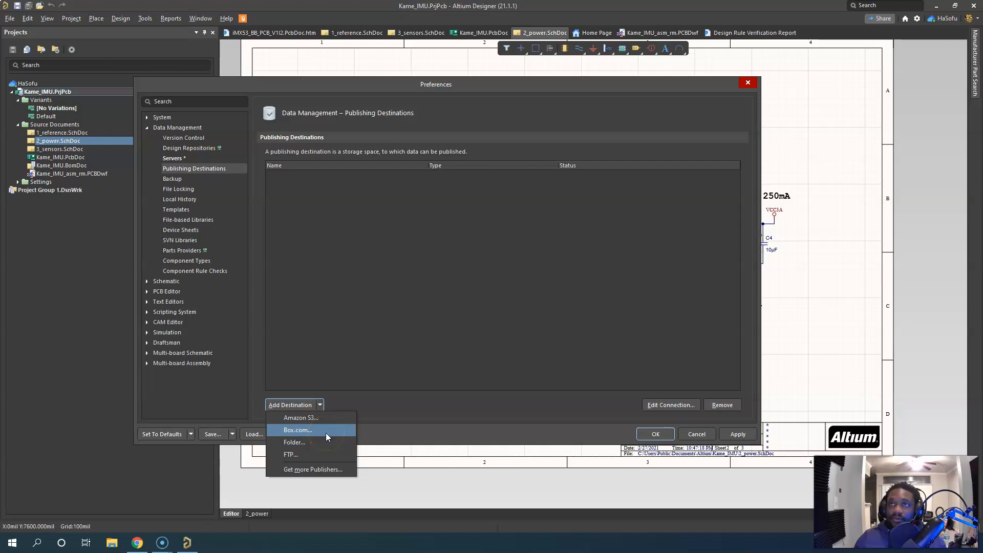
{"action": "left_click", "coordinate": [356, 298]}
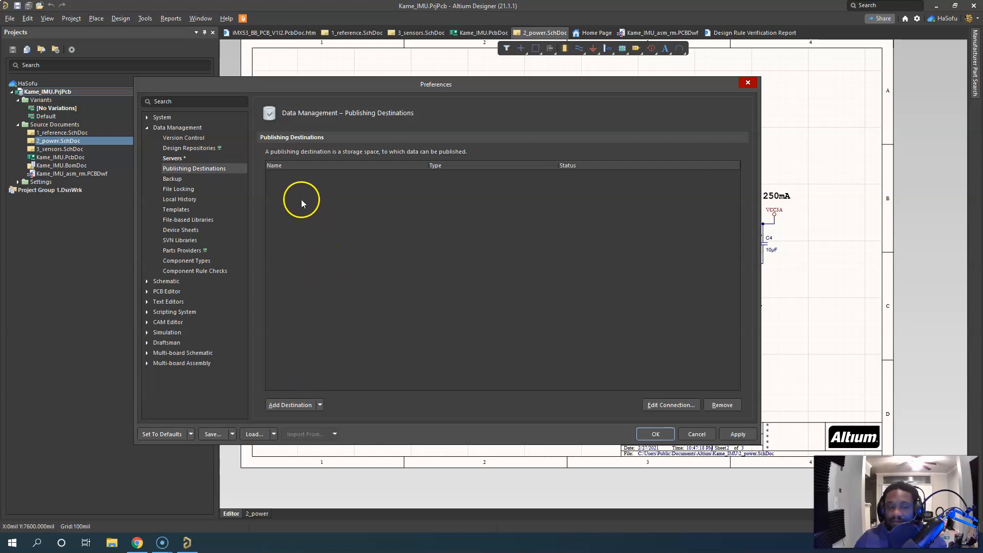
Try enabling auto save in the Data Management backup settings, examine its interval, version and path options, and disable it again
{"action": "left_click", "coordinate": [177, 178]}
{"action": "left_click", "coordinate": [326, 287]}
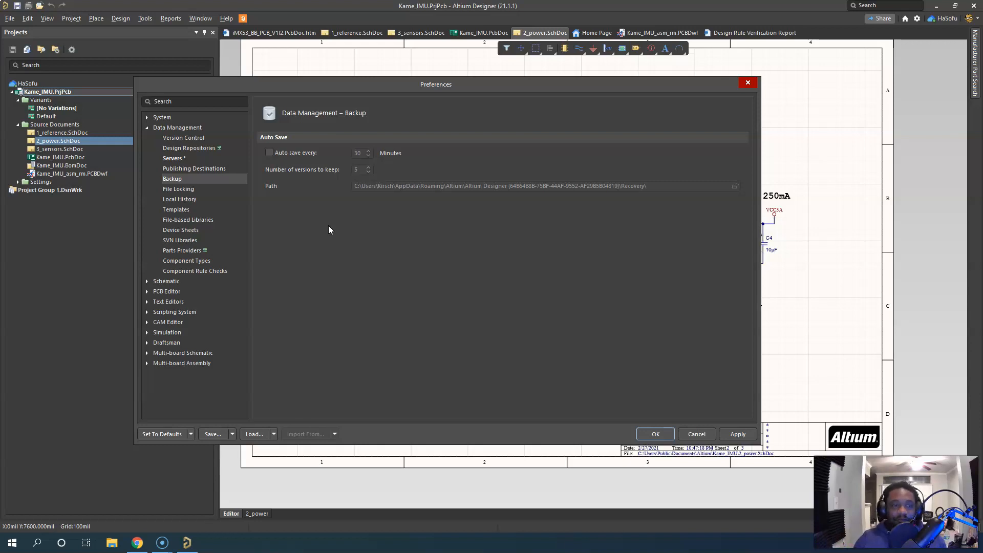
{"action": "left_click", "coordinate": [310, 154]}
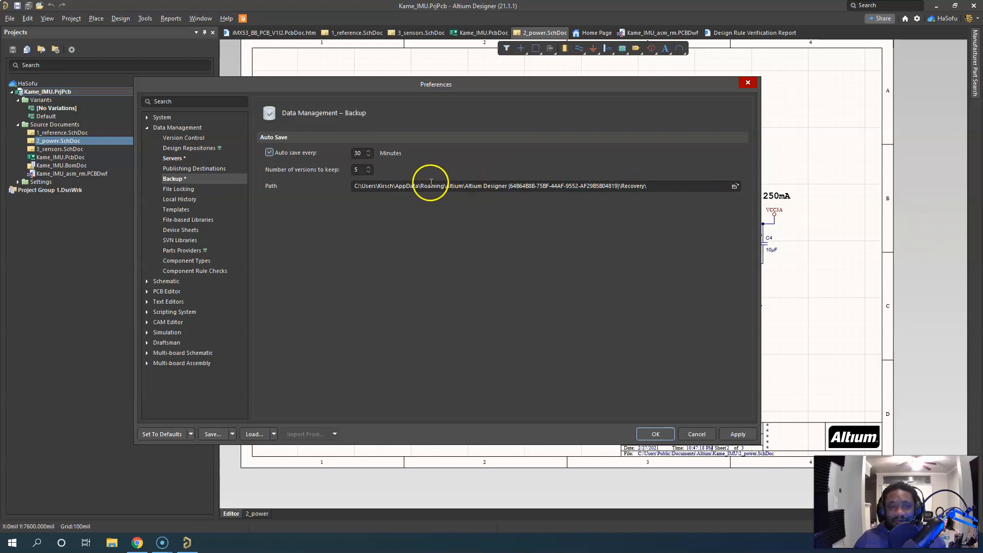
{"action": "double_click", "coordinate": [405, 186]}
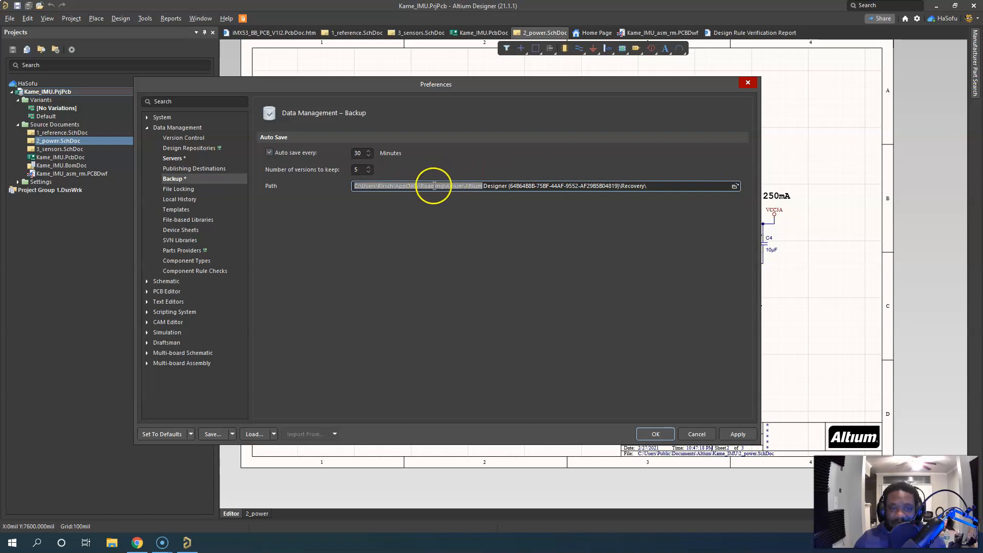
{"action": "left_click", "coordinate": [581, 188]}
{"action": "left_click", "coordinate": [491, 256]}
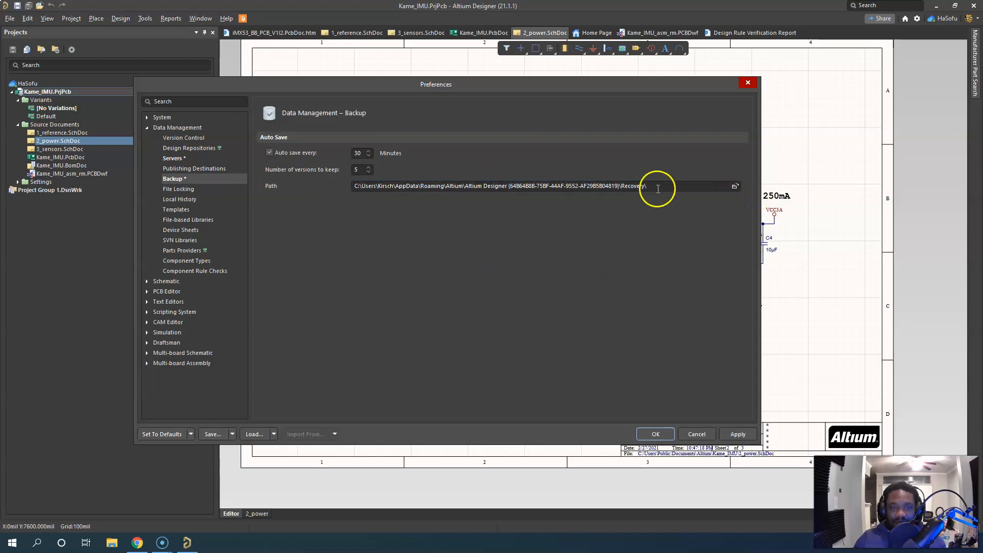
{"action": "left_click", "coordinate": [269, 153]}
{"action": "left_click", "coordinate": [416, 280]}
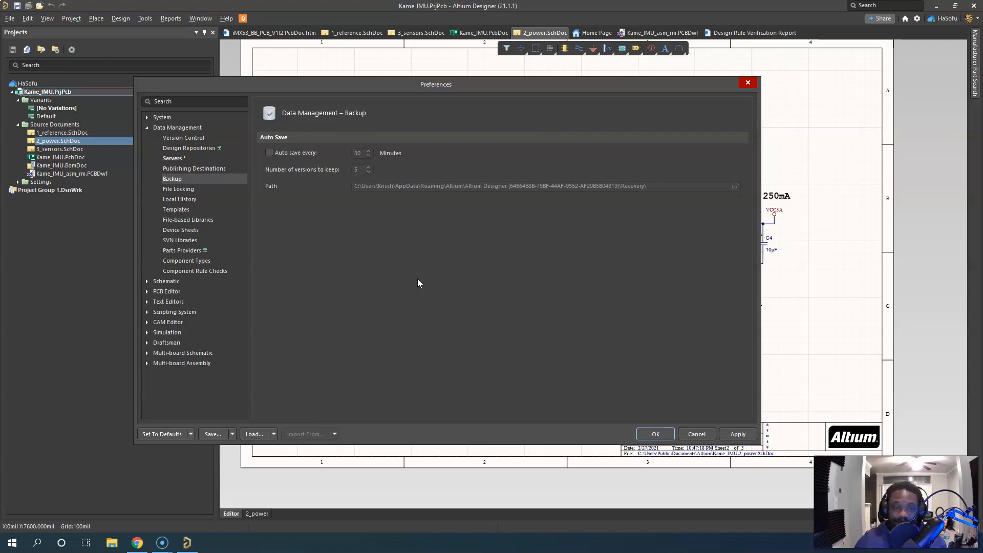
Look through the File Locking, Local History and Templates settings under Data Management
{"action": "left_click", "coordinate": [179, 189]}
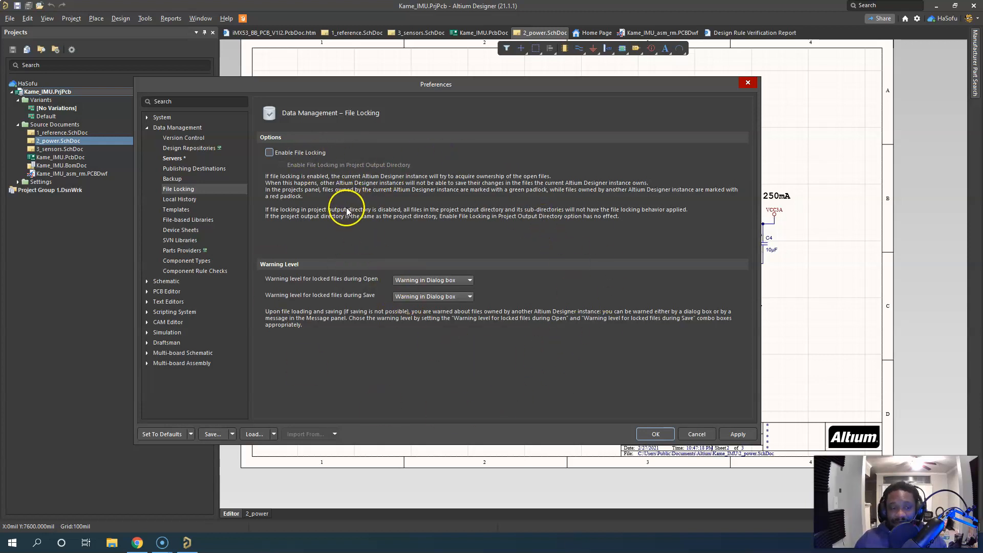
{"action": "left_click", "coordinate": [193, 199]}
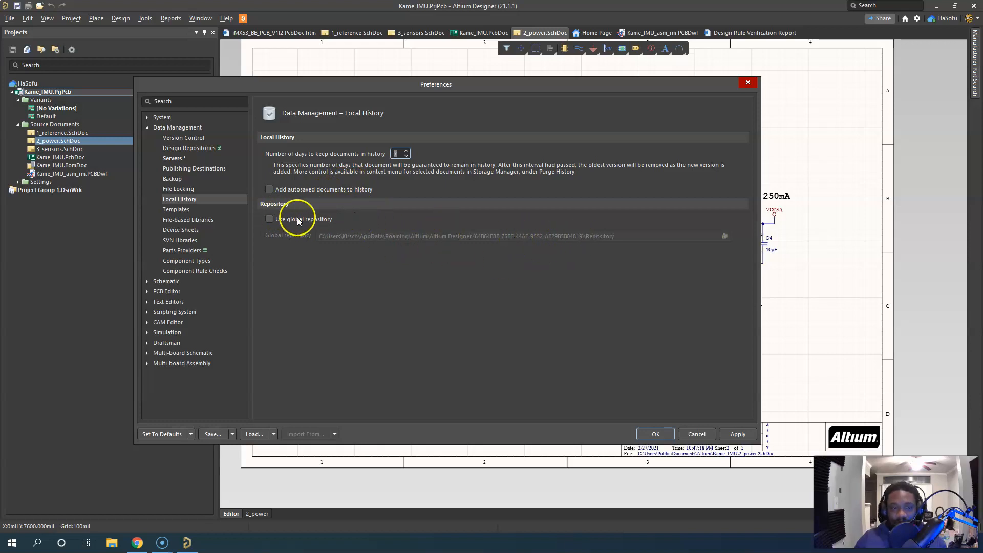
{"action": "left_click", "coordinate": [188, 210]}
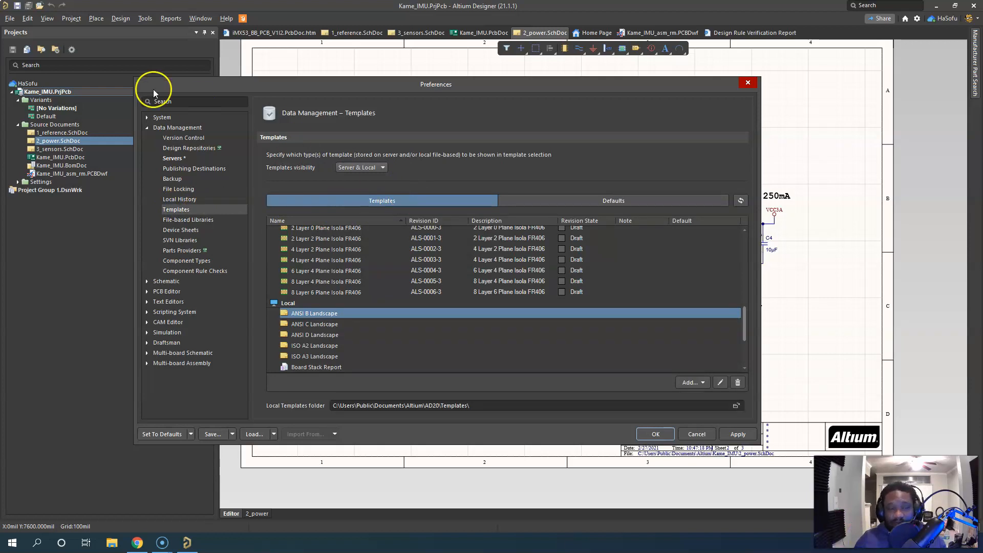
Review the local templates by way of the System new document defaults, and apply and close the preferences
{"action": "left_click", "coordinate": [152, 118]}
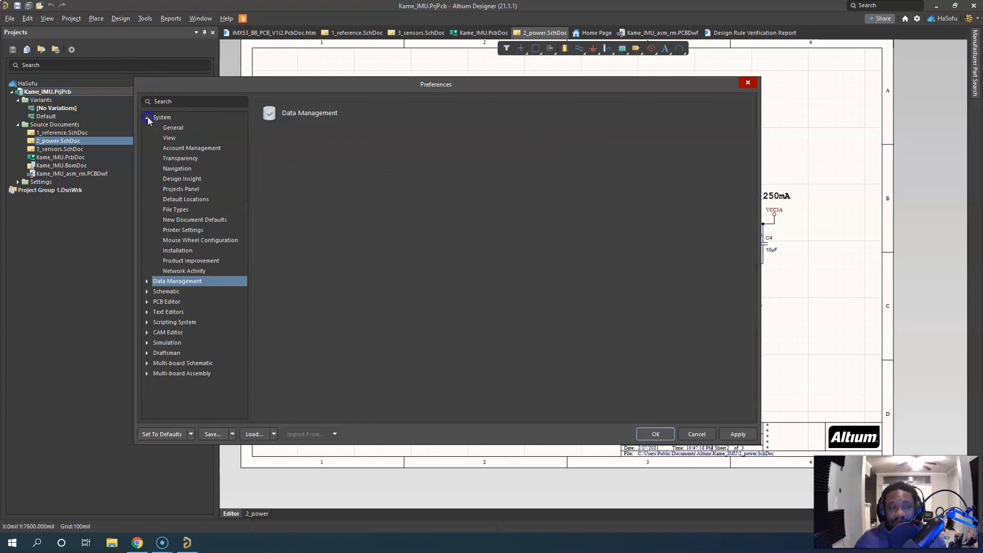
{"action": "left_click", "coordinate": [201, 221]}
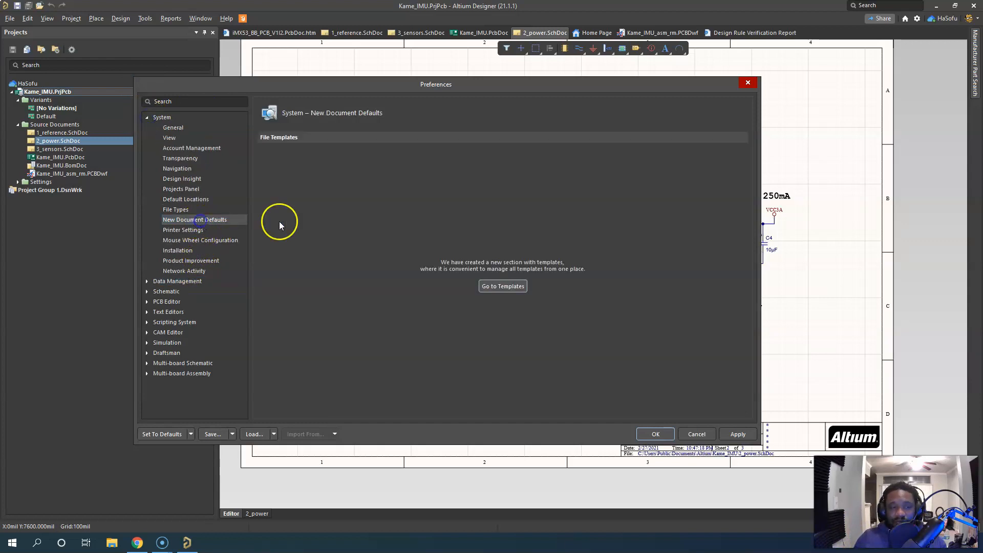
{"action": "left_click", "coordinate": [496, 286]}
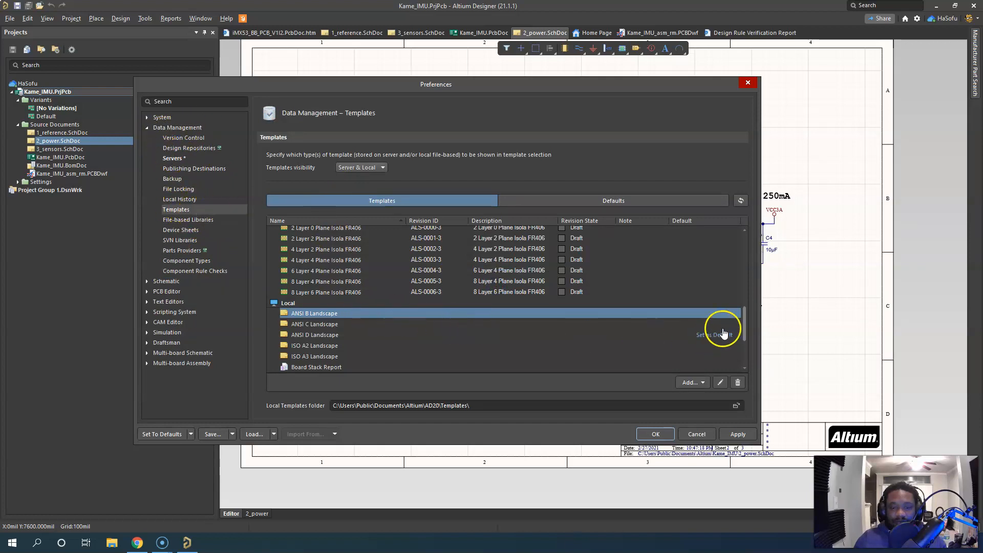
{"action": "left_click_drag", "start_coordinate": [745, 315], "coordinate": [745, 327]}
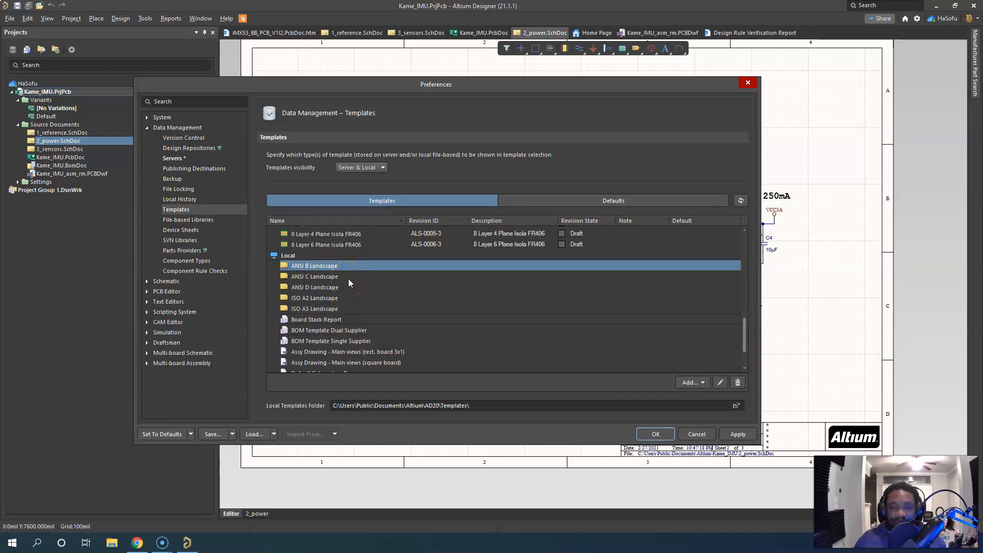
{"action": "left_click", "coordinate": [732, 434]}
{"action": "left_click", "coordinate": [650, 434]}
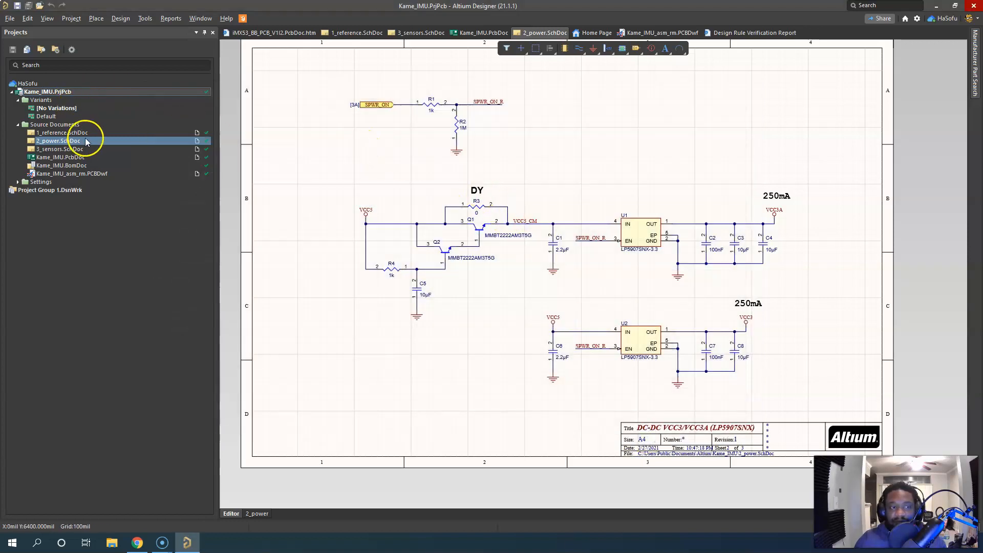
Add a new schematic document to the Kame_IMU project and view its blank sheet
{"action": "left_click", "coordinate": [82, 91]}
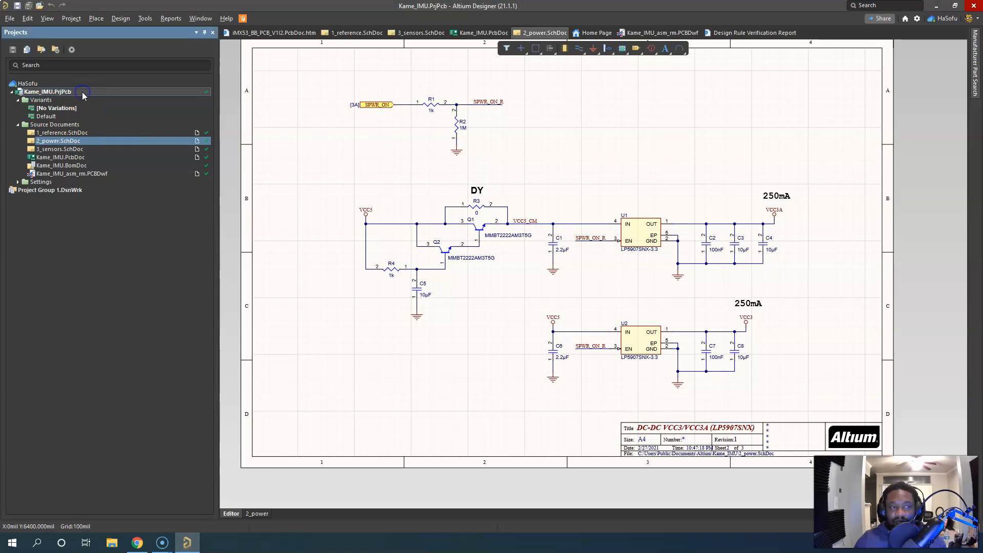
{"action": "mouse_move", "coordinate": [168, 118]}
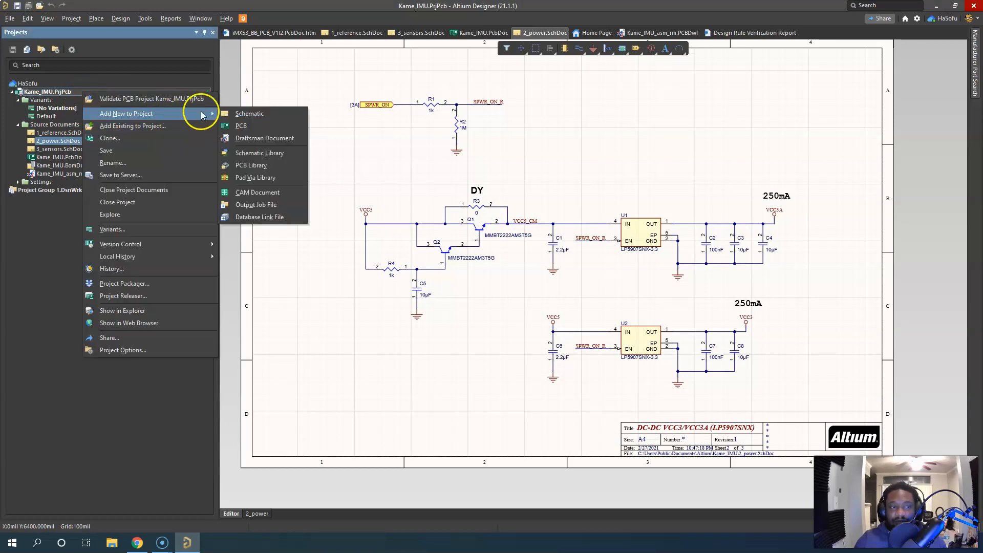
{"action": "left_click", "coordinate": [262, 114]}
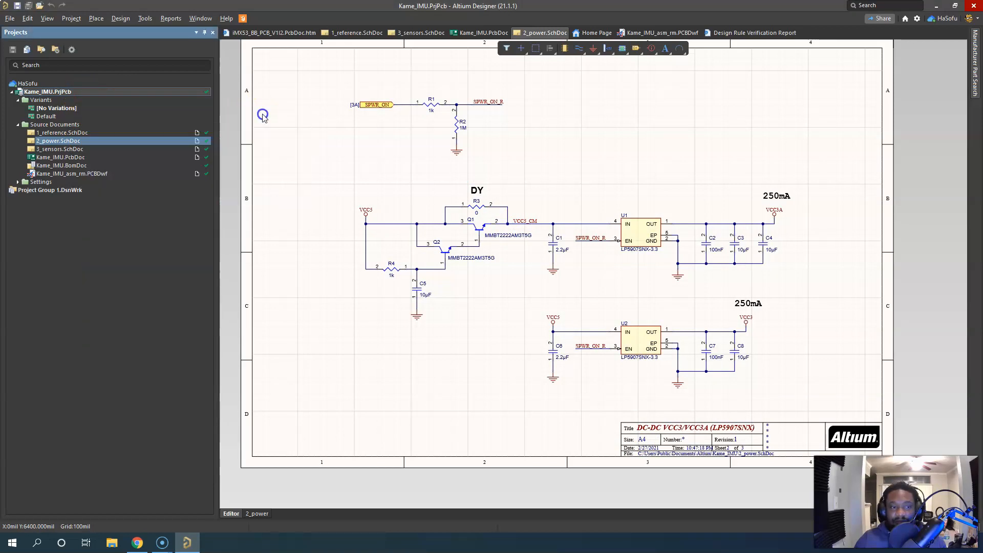
{"action": "left_click", "coordinate": [590, 278]}
{"action": "scroll", "coordinate": [653, 310], "scroll_direction": "down", "scroll_amount": 3, "text": "ctrl"}
{"action": "scroll", "coordinate": [655, 314], "scroll_direction": "up", "scroll_amount": 3, "text": "ctrl"}
{"action": "right_click_drag", "start_coordinate": [631, 328], "coordinate": [622, 292]}
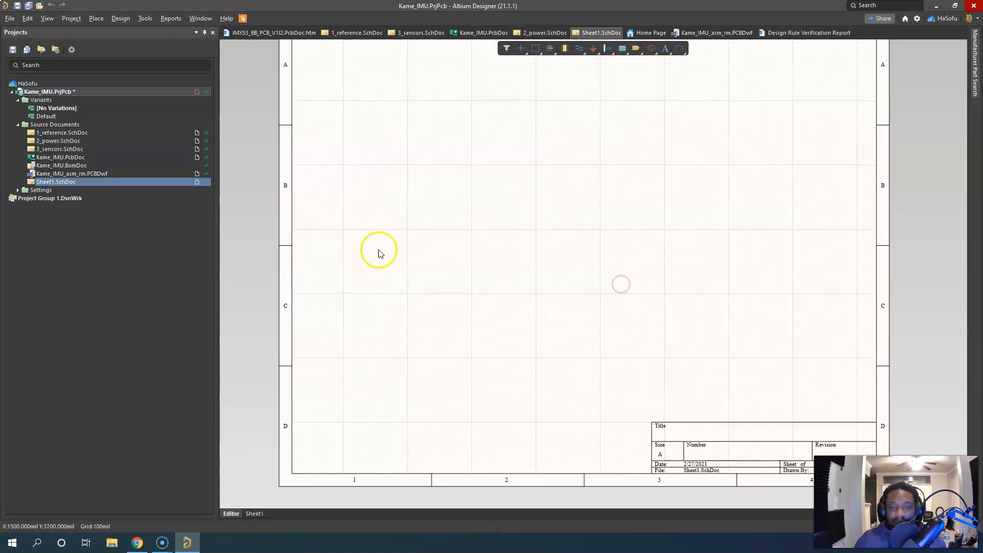
{"action": "left_click", "coordinate": [489, 236]}
Examine the default blank sheet size options in the general schematic preferences, and close them without changes
{"action": "right_click", "coordinate": [333, 106]}
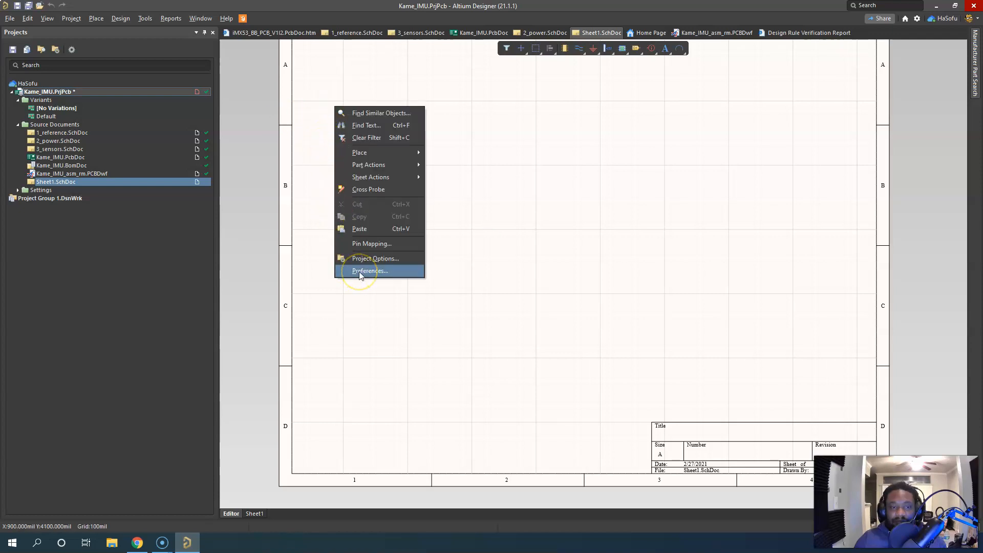
{"action": "left_click", "coordinate": [362, 272]}
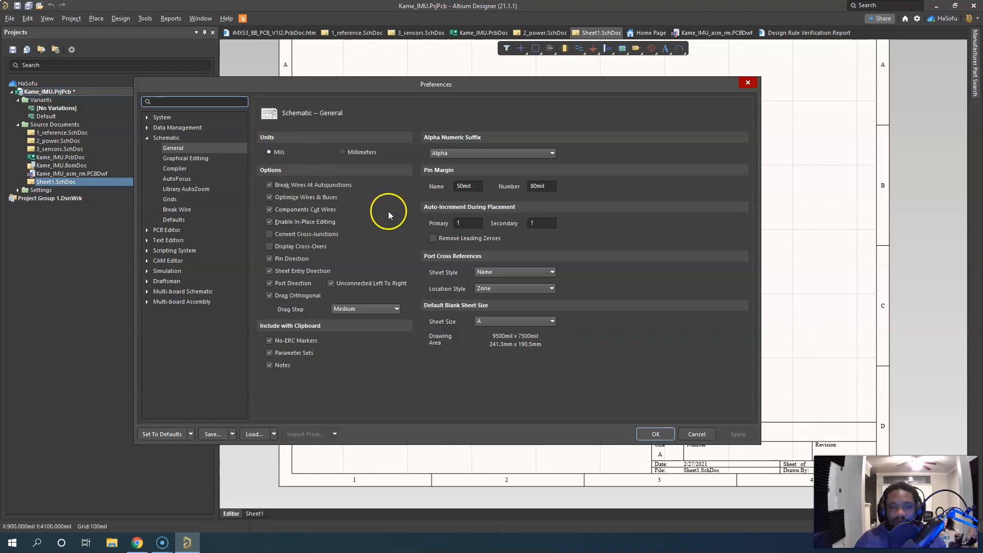
{"action": "left_click", "coordinate": [509, 320]}
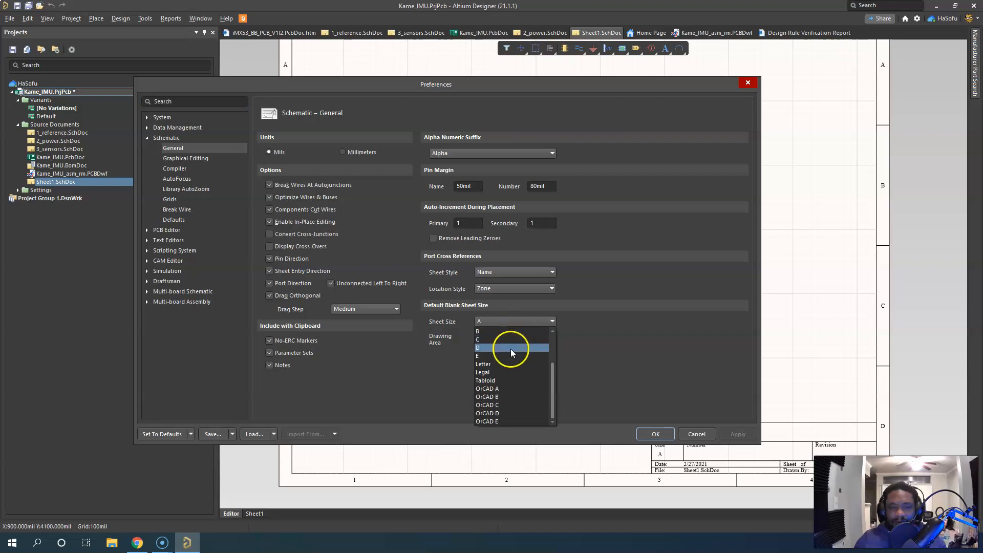
{"action": "left_click", "coordinate": [686, 343]}
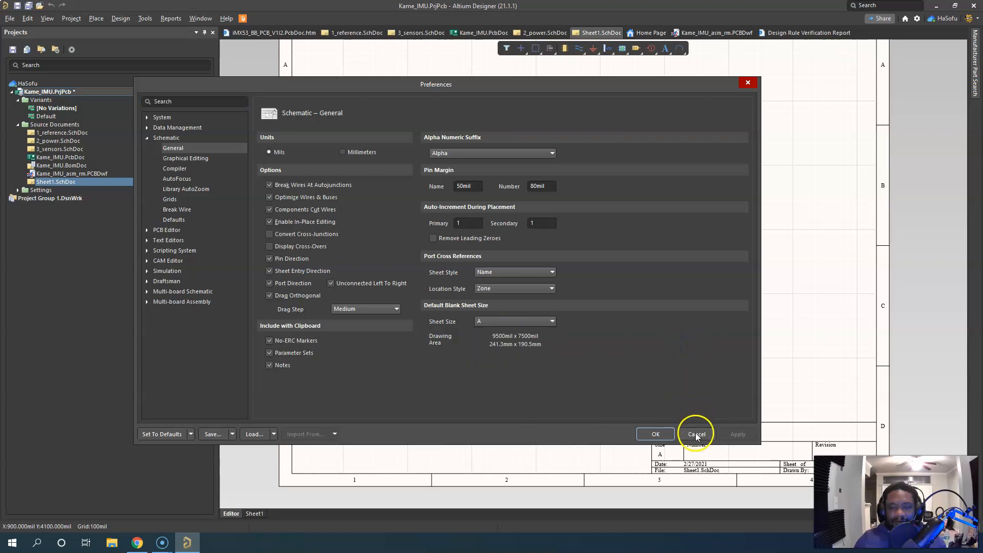
{"action": "left_click", "coordinate": [697, 434]}
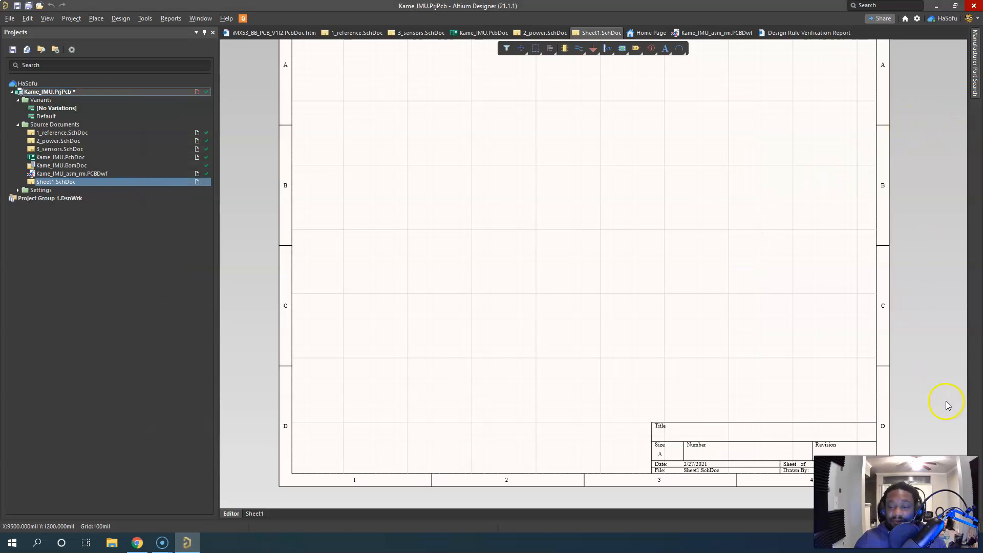
Apply the Next Sheet ANSI-B (v. 3) template to just the new schematic document, without updating any parameters
{"action": "left_click", "coordinate": [965, 526]}
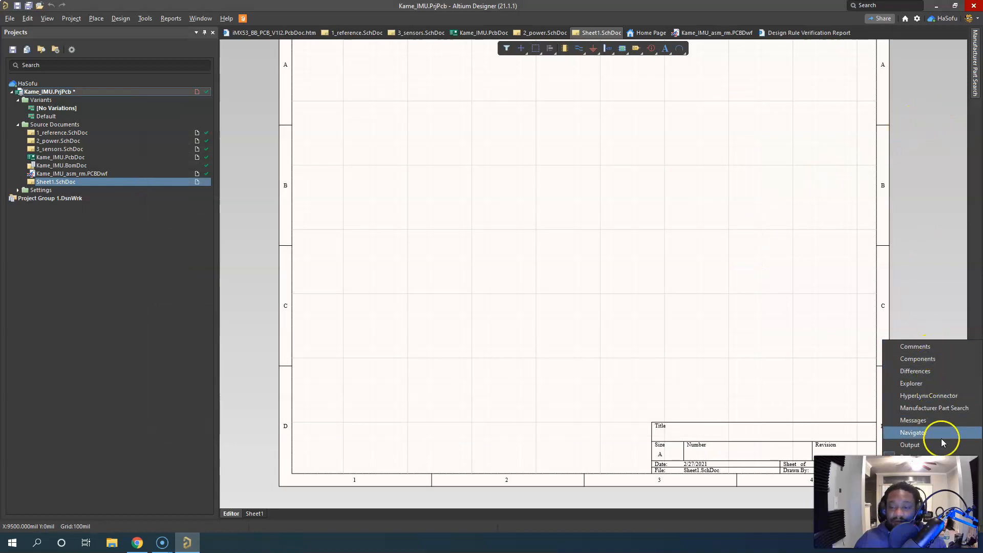
{"action": "left_click", "coordinate": [941, 456]}
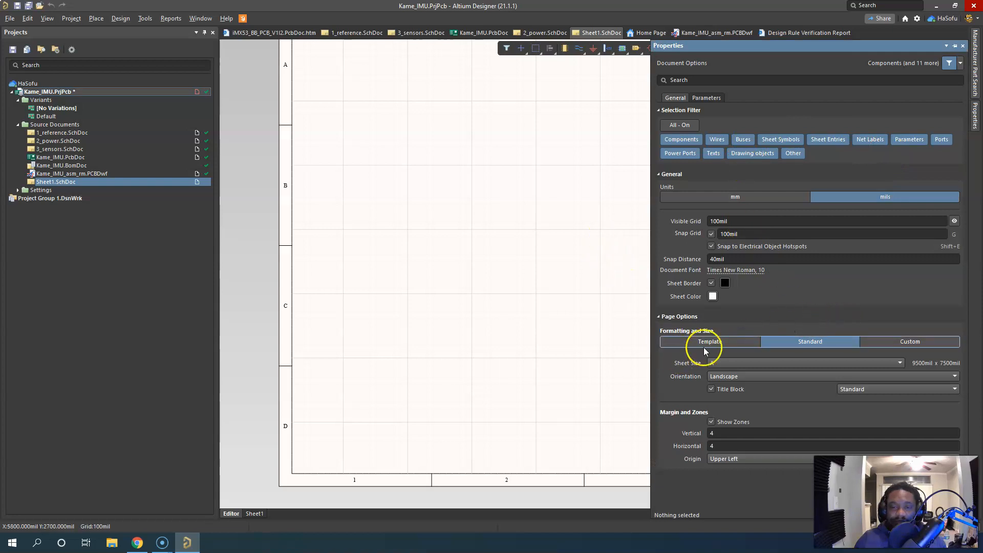
{"action": "left_click", "coordinate": [727, 341]}
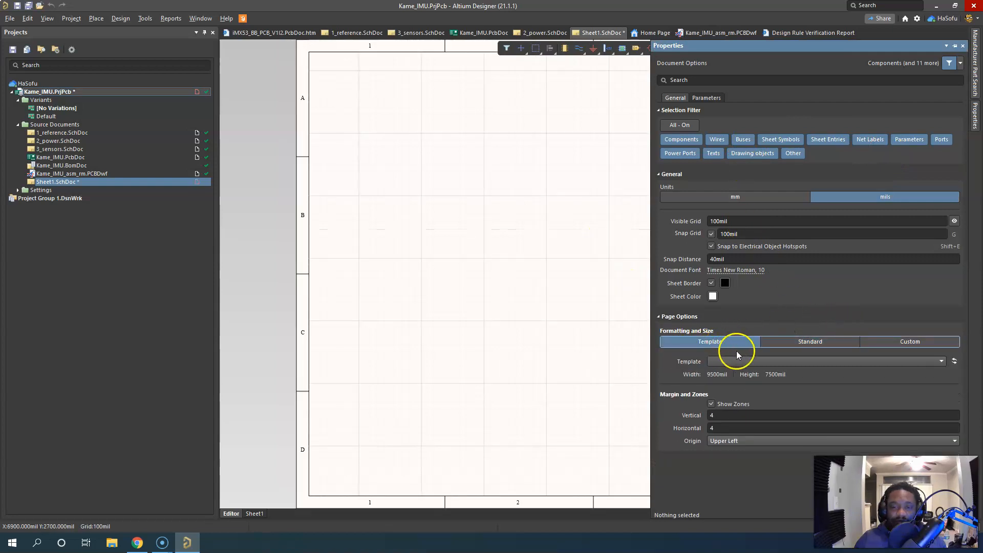
{"action": "left_click", "coordinate": [752, 361]}
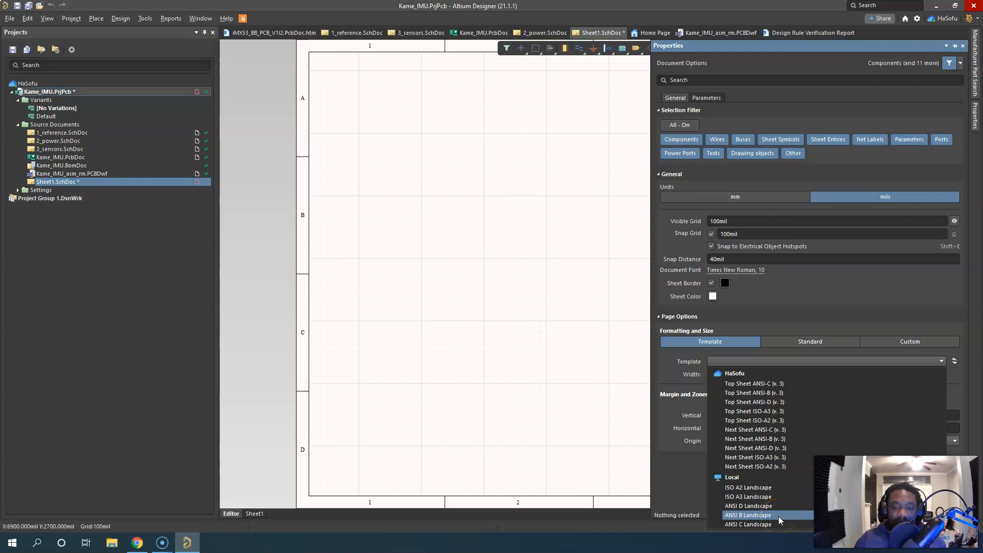
{"action": "left_click", "coordinate": [778, 439]}
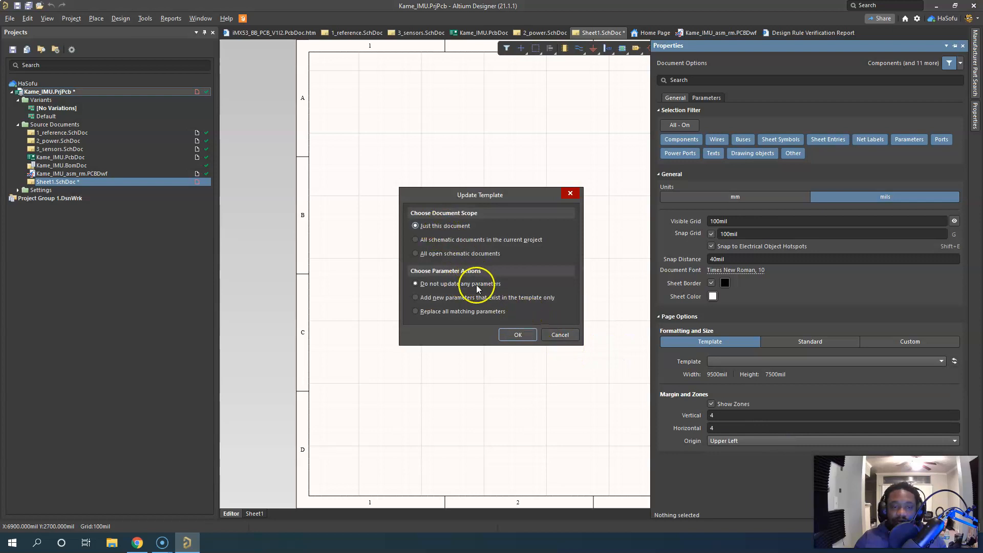
{"action": "left_click", "coordinate": [527, 335]}
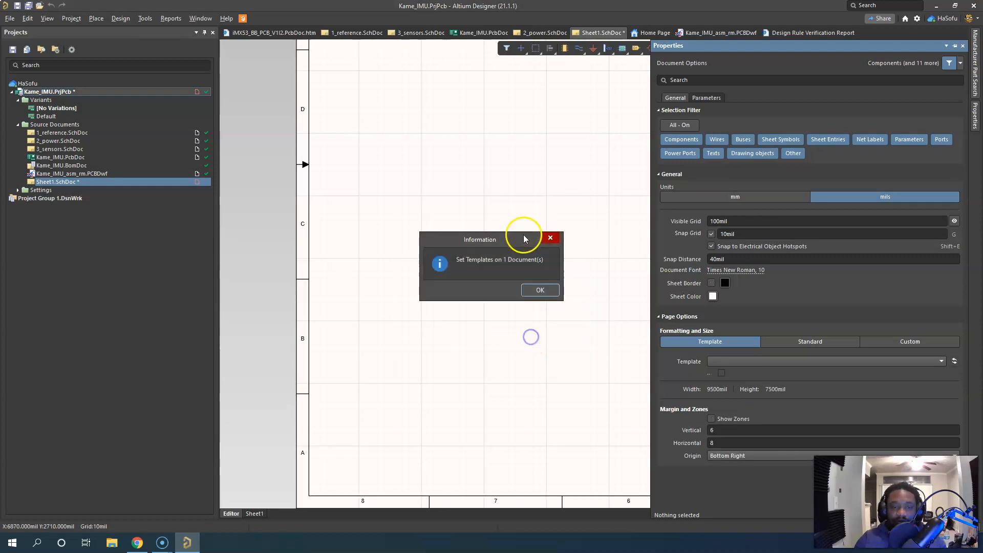
Acknowledge the template assignment and inspect the new sheet's ANSI-B border, revision block and title block
{"action": "left_click", "coordinate": [538, 291]}
{"action": "left_click", "coordinate": [514, 214]}
{"action": "scroll", "coordinate": [522, 241], "scroll_direction": "down", "scroll_amount": 3, "text": "ctrl"}
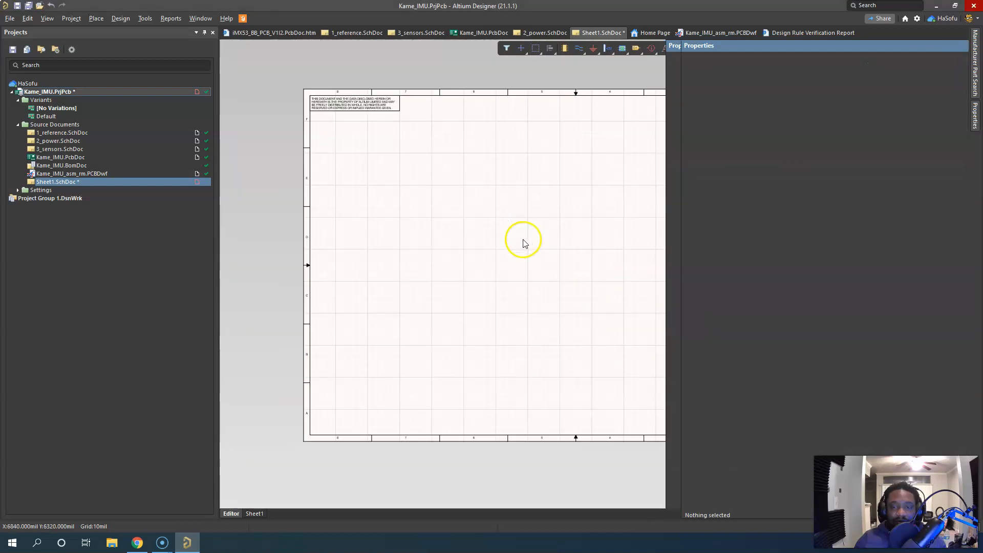
{"action": "scroll", "coordinate": [723, 323], "scroll_direction": "up", "scroll_amount": 1, "text": "ctrl"}
{"action": "scroll", "coordinate": [729, 338], "scroll_direction": "up", "scroll_amount": 1, "text": "ctrl"}
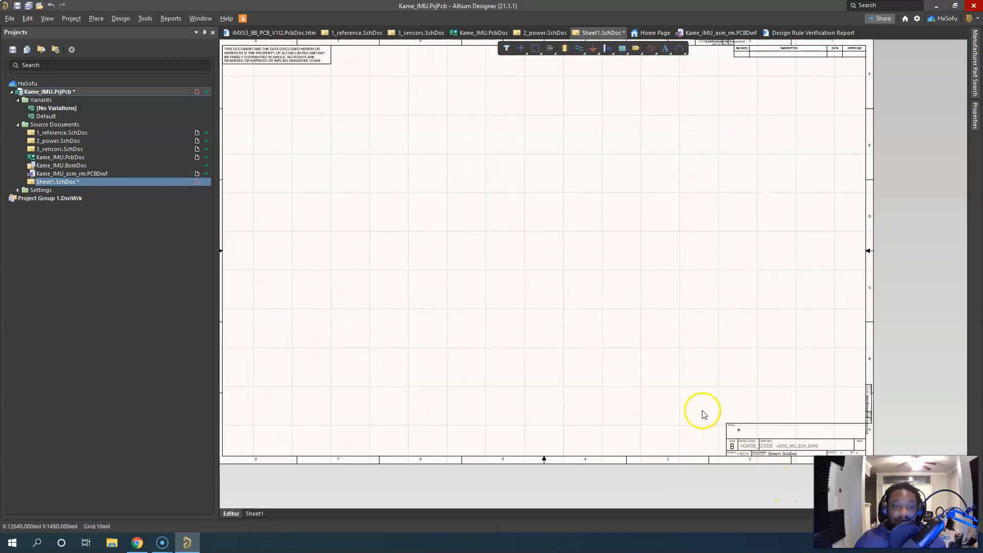
{"action": "scroll", "coordinate": [706, 395], "scroll_direction": "down", "scroll_amount": 1, "text": "ctrl"}
{"action": "left_click", "coordinate": [407, 143]}
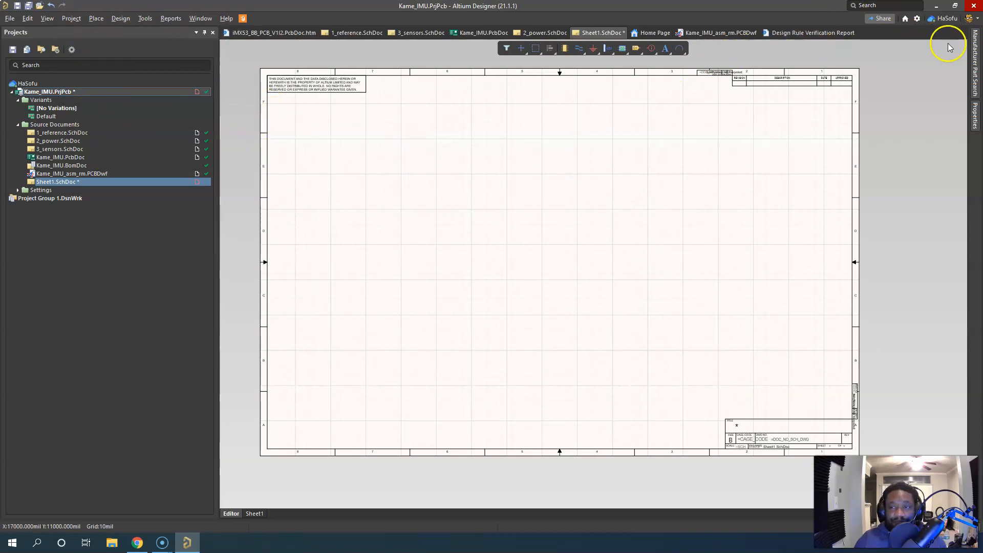
{"action": "left_click", "coordinate": [964, 527]}
{"action": "left_click", "coordinate": [783, 182]}
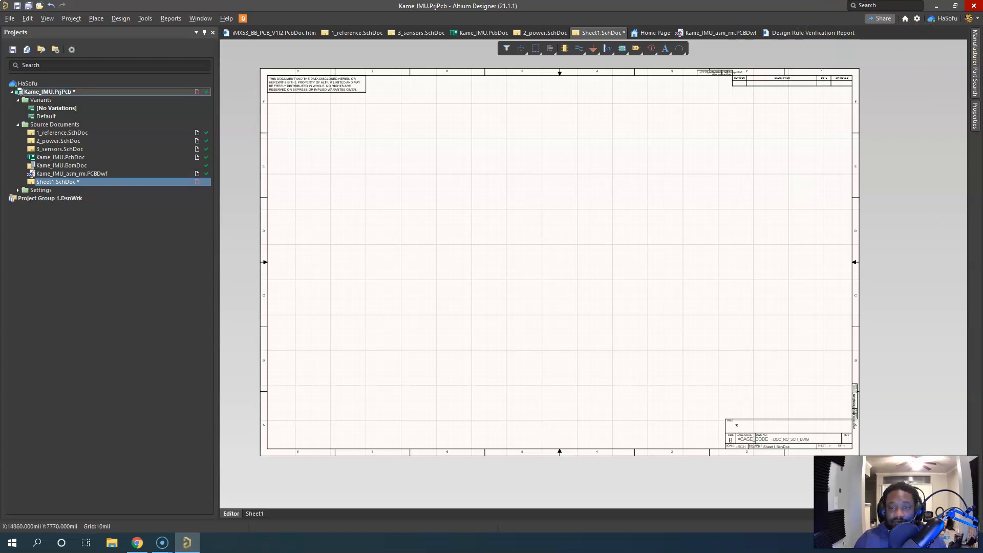
Review the server and local template lists in the Data Management preferences
{"action": "left_click", "coordinate": [146, 18]}
{"action": "left_click", "coordinate": [192, 269]}
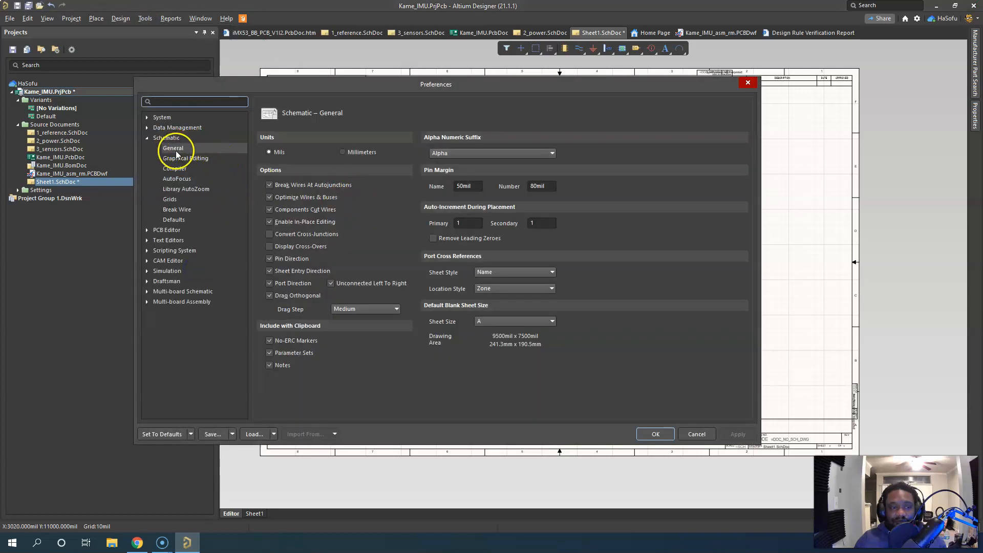
{"action": "left_click", "coordinate": [147, 128]}
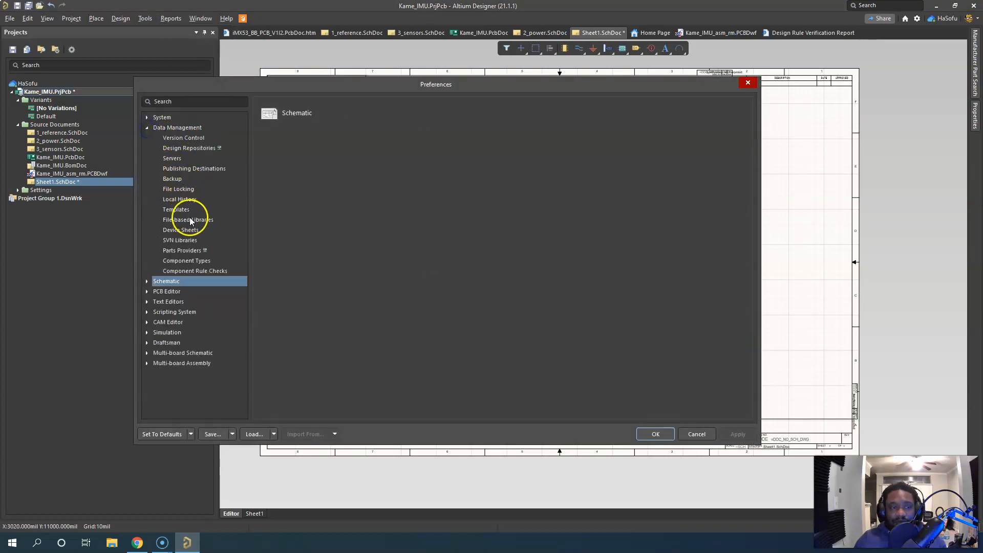
{"action": "left_click", "coordinate": [176, 210]}
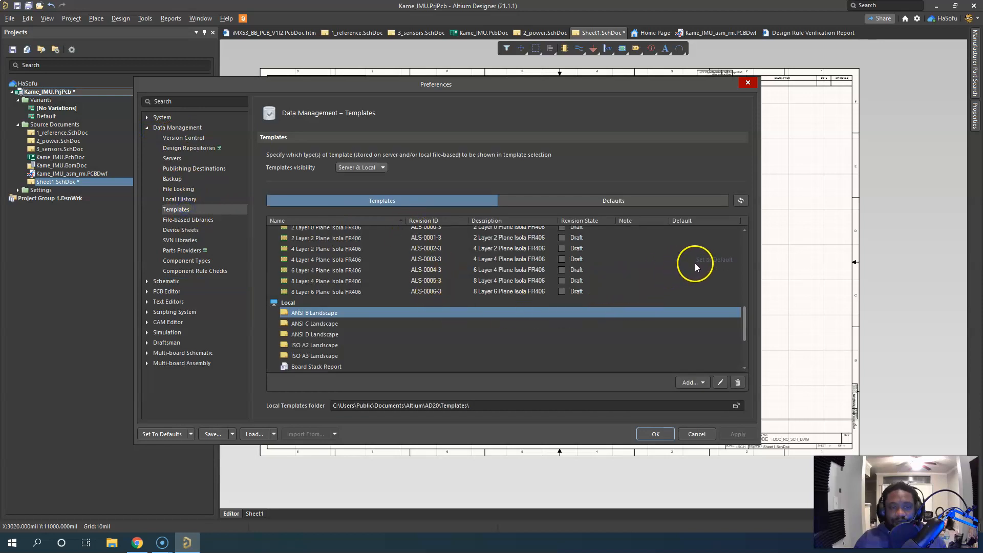
{"action": "left_click_drag", "start_coordinate": [744, 315], "coordinate": [753, 213]}
{"action": "scroll", "coordinate": [430, 319], "scroll_direction": "down", "scroll_amount": 10}
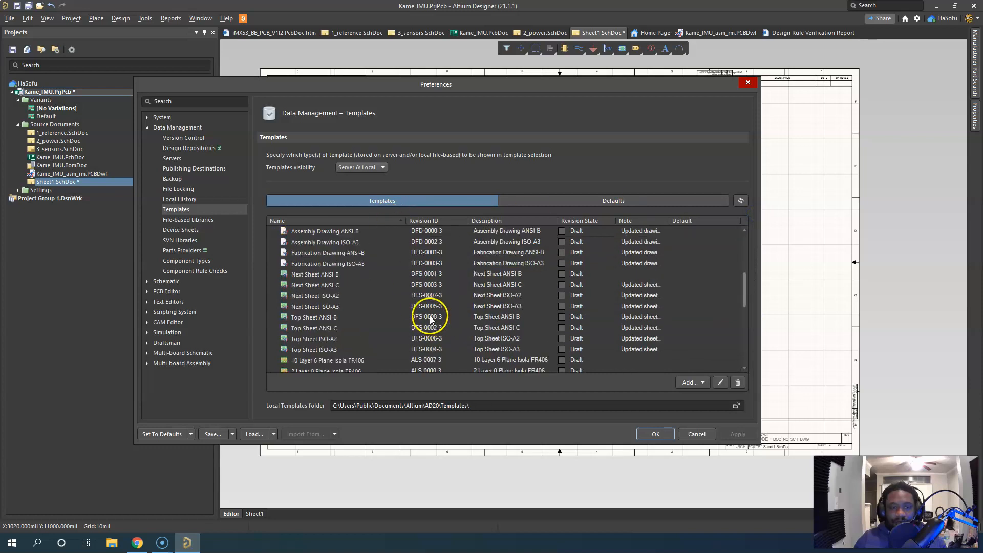
Add a new schematic template from the Templates preferences, closing the preferences to open it in the template editor
{"action": "left_click", "coordinate": [703, 383]}
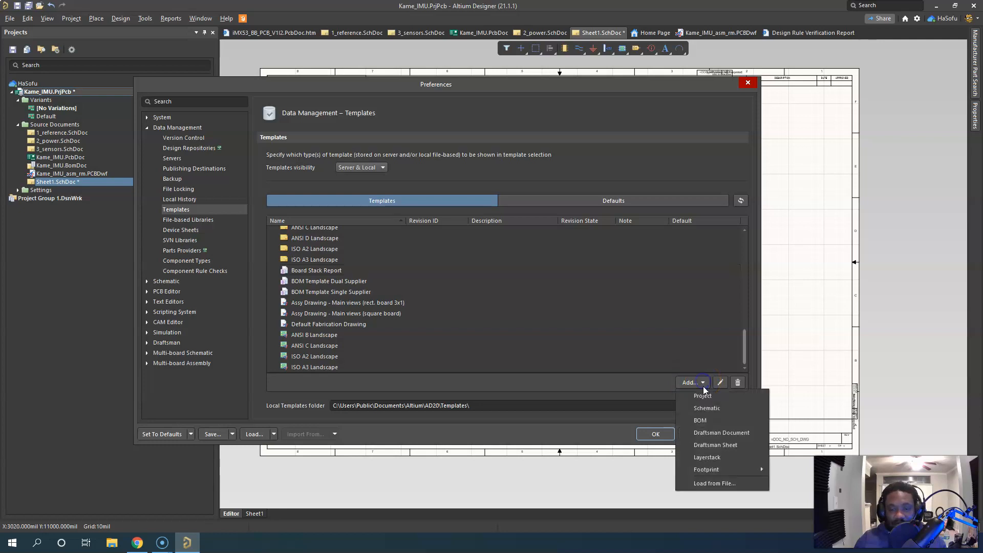
{"action": "left_click", "coordinate": [715, 411]}
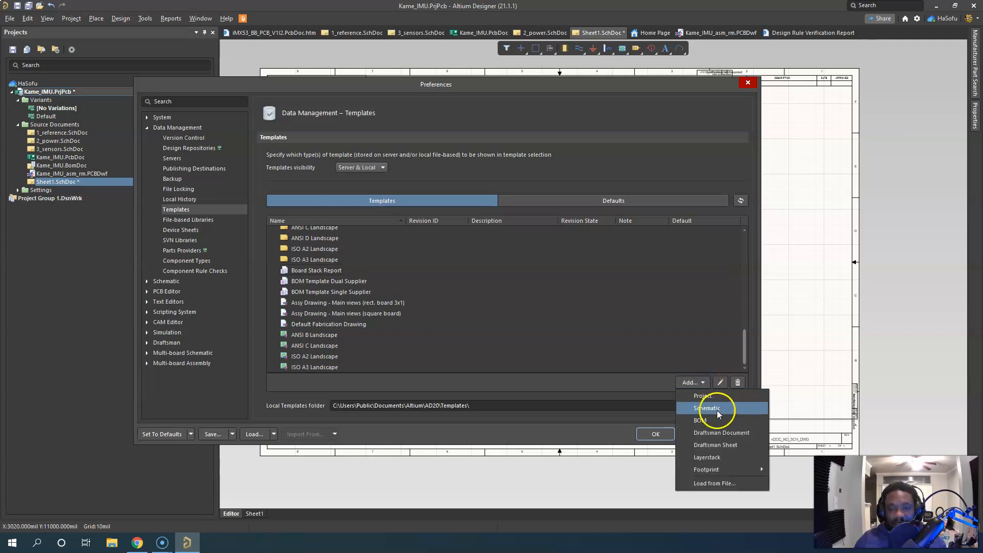
{"action": "mouse_move", "coordinate": [730, 475]}
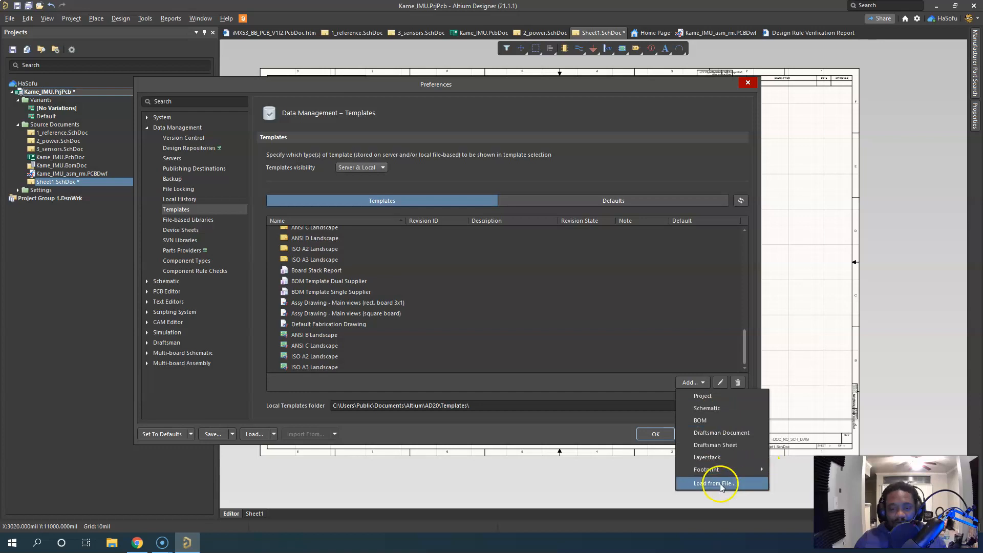
{"action": "left_click", "coordinate": [715, 410]}
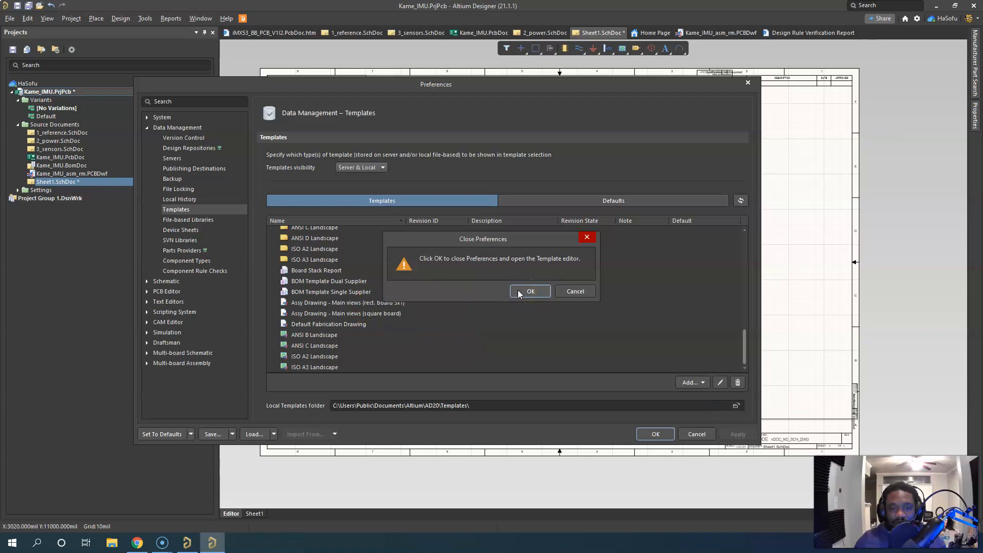
{"action": "left_click", "coordinate": [519, 291]}
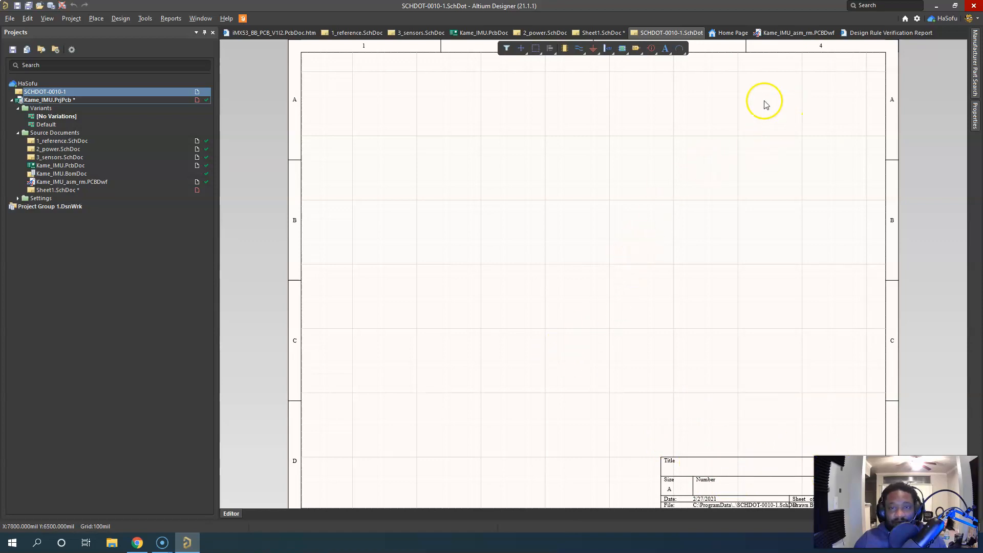
Examine the new schematic template's document properties and the sheet templates available for it, without choosing one
{"action": "left_click", "coordinate": [447, 111]}
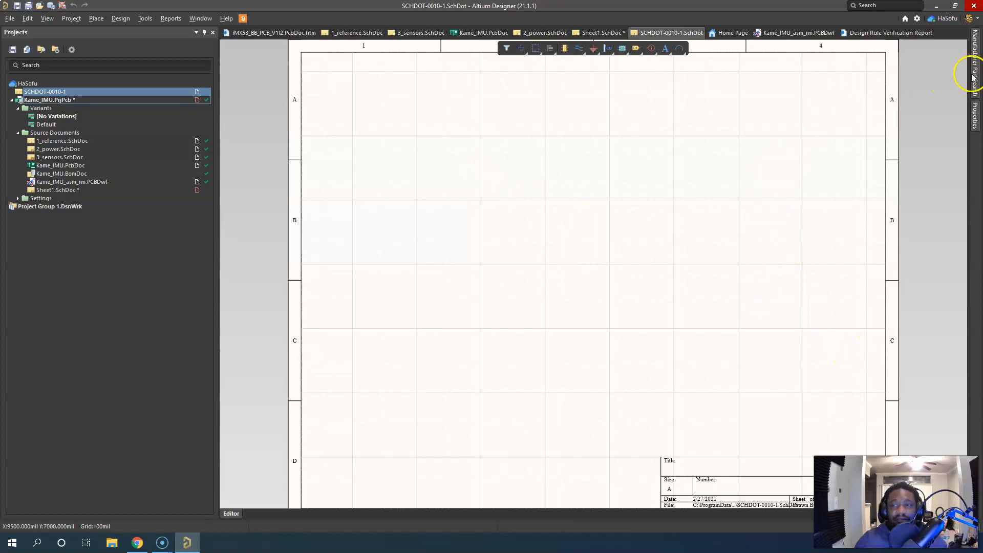
{"action": "left_click", "coordinate": [976, 122]}
{"action": "left_click", "coordinate": [454, 153]}
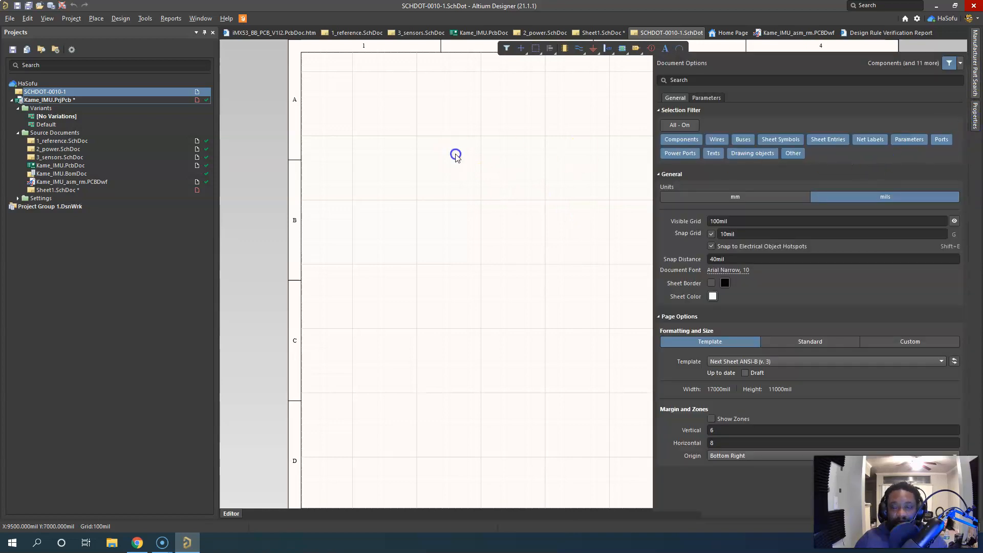
{"action": "left_click", "coordinate": [738, 341]}
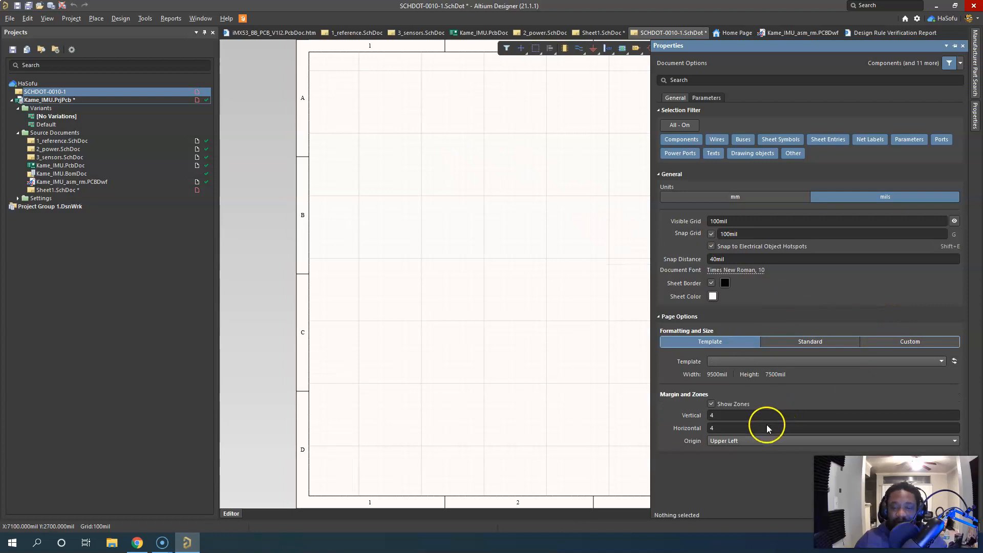
{"action": "left_click", "coordinate": [795, 364]}
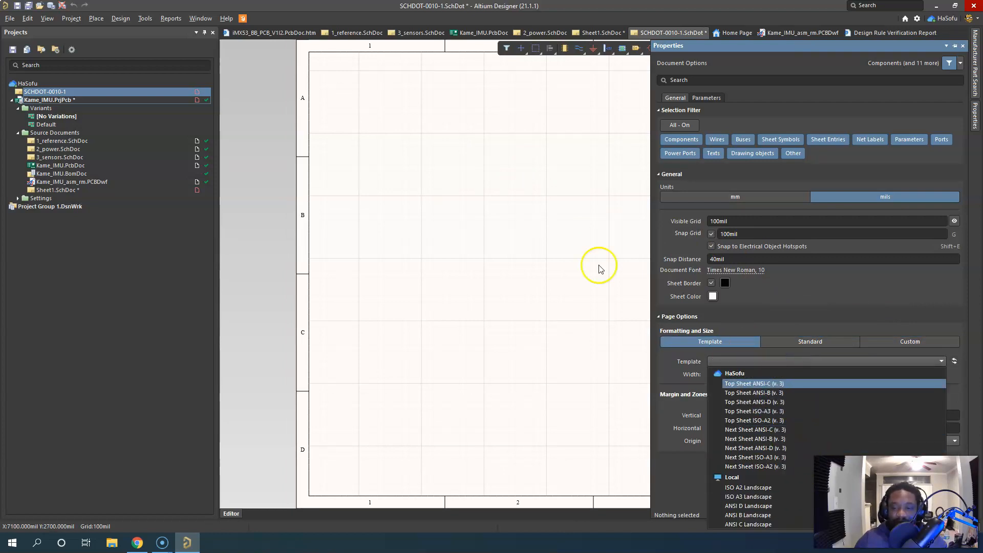
{"action": "left_click", "coordinate": [532, 154]}
{"action": "right_click", "coordinate": [499, 141]}
{"action": "left_click", "coordinate": [419, 109]}
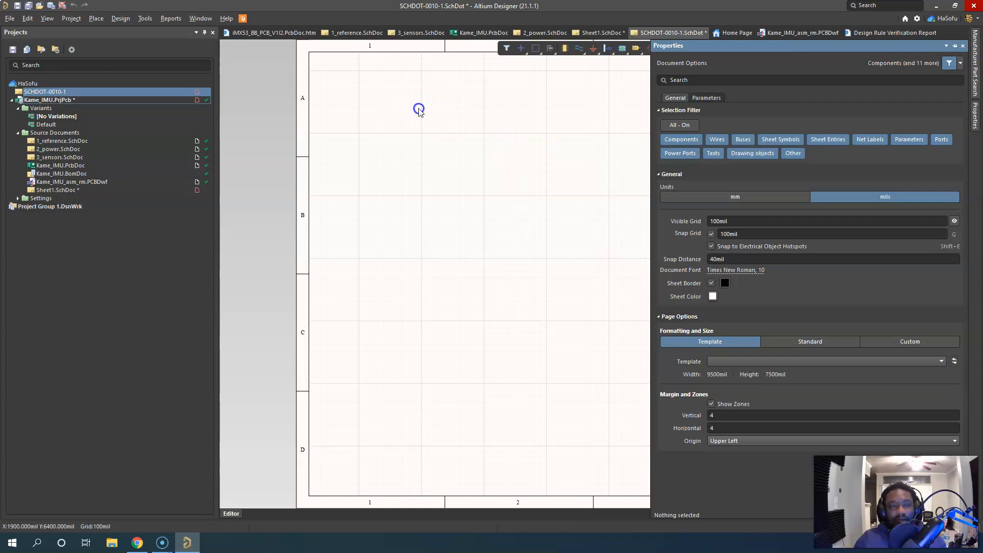
Review the installed file-based libraries in the Data Management preferences, and close the preferences without changes
{"action": "left_click", "coordinate": [917, 18]}
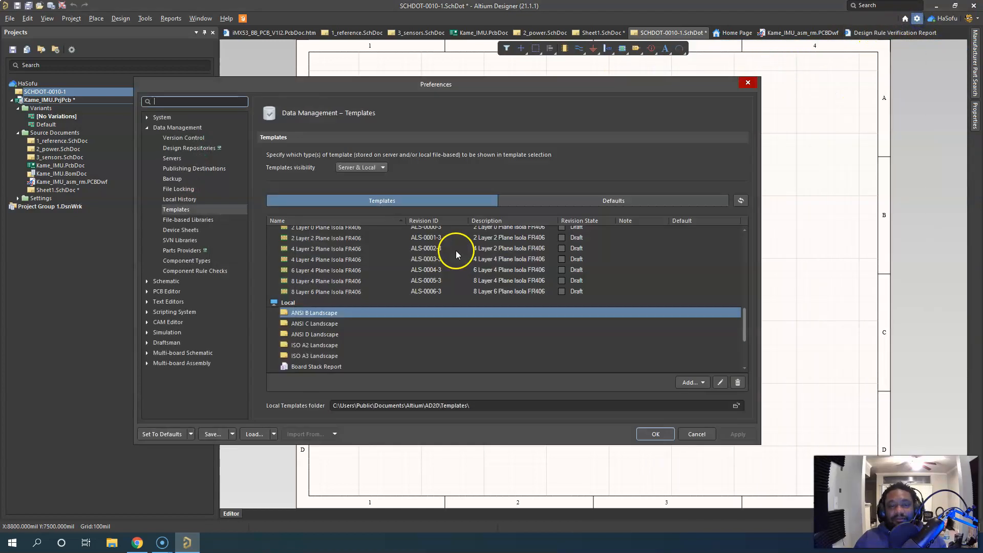
{"action": "left_click", "coordinate": [191, 219]}
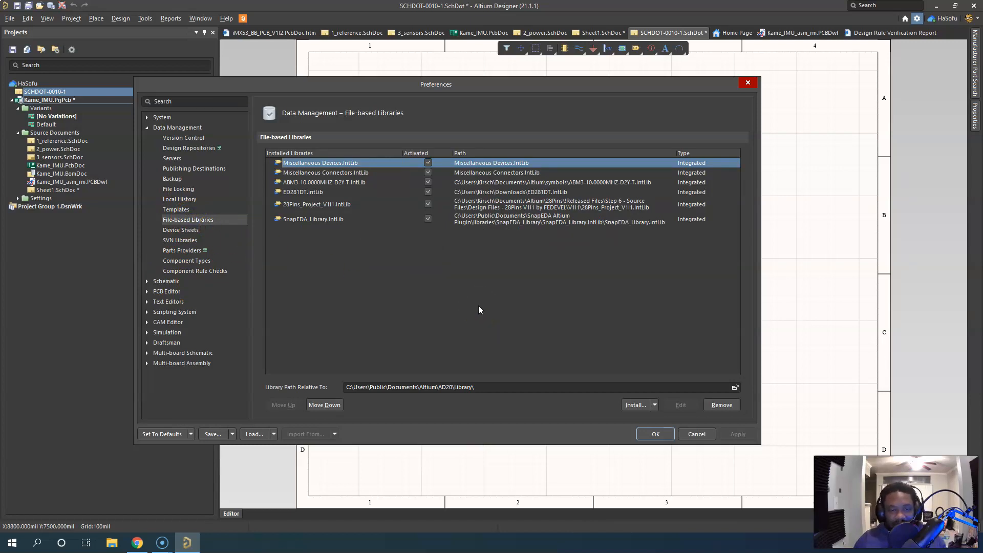
{"action": "left_click", "coordinate": [696, 434]}
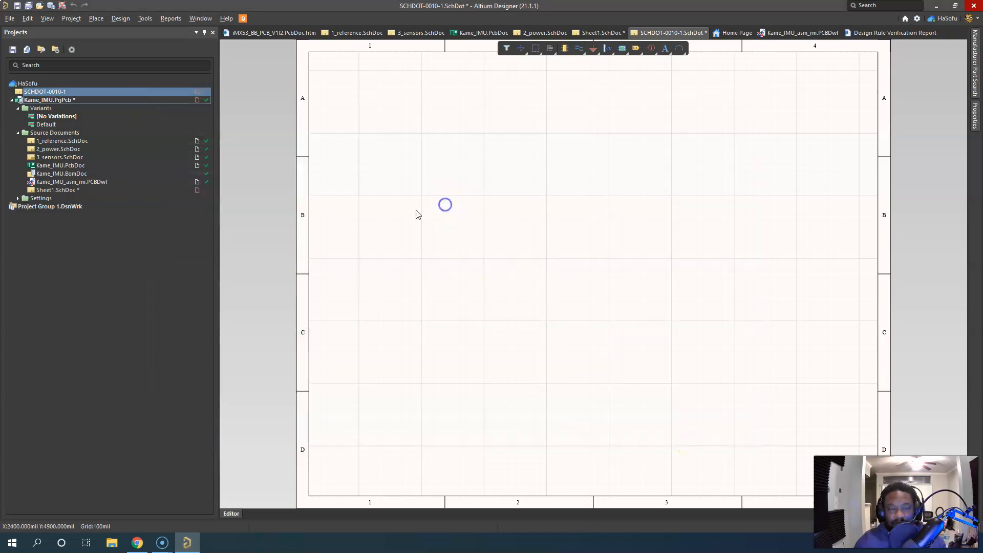
Add a new schematic library to the Kame_IMU project
{"action": "left_click", "coordinate": [19, 200]}
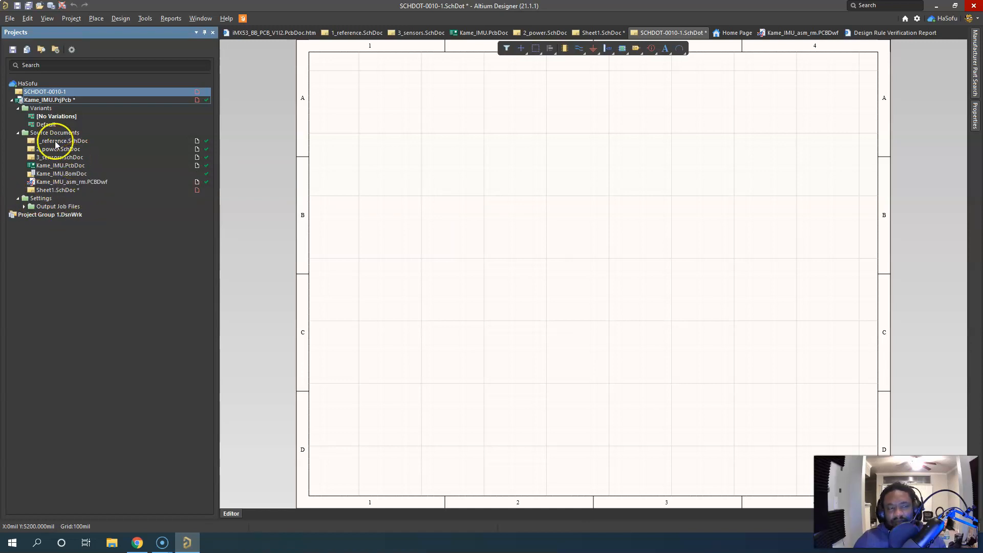
{"action": "right_click", "coordinate": [61, 102]}
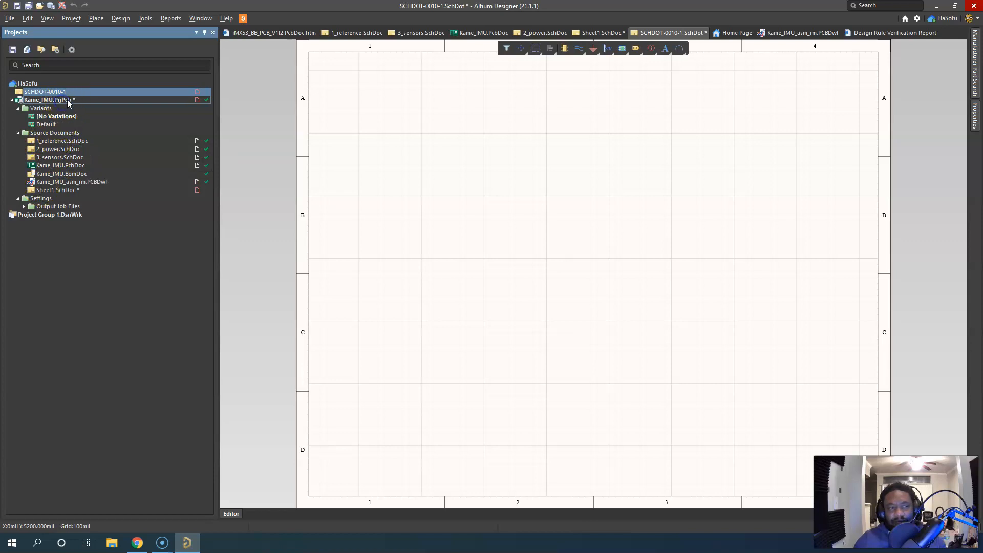
{"action": "mouse_move", "coordinate": [114, 120]}
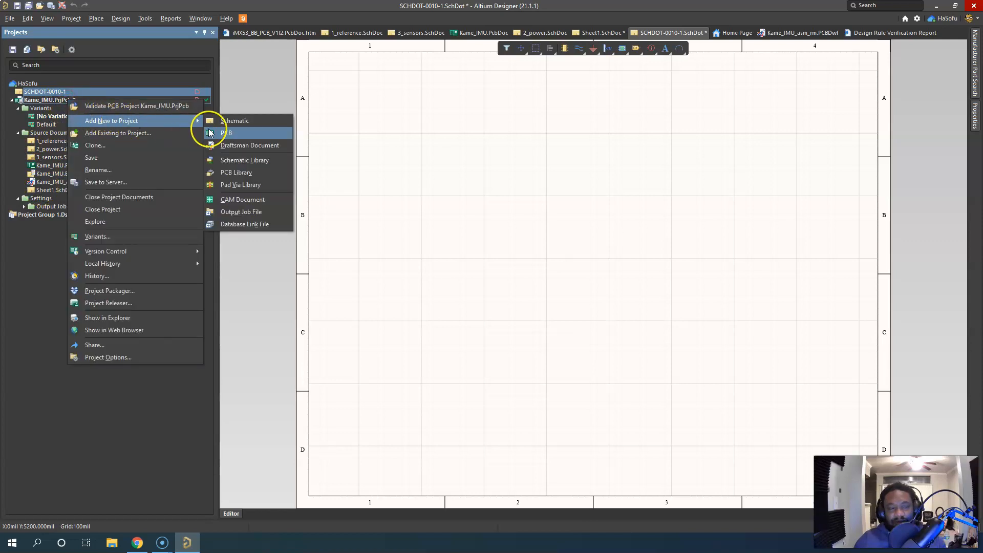
{"action": "left_click", "coordinate": [232, 162]}
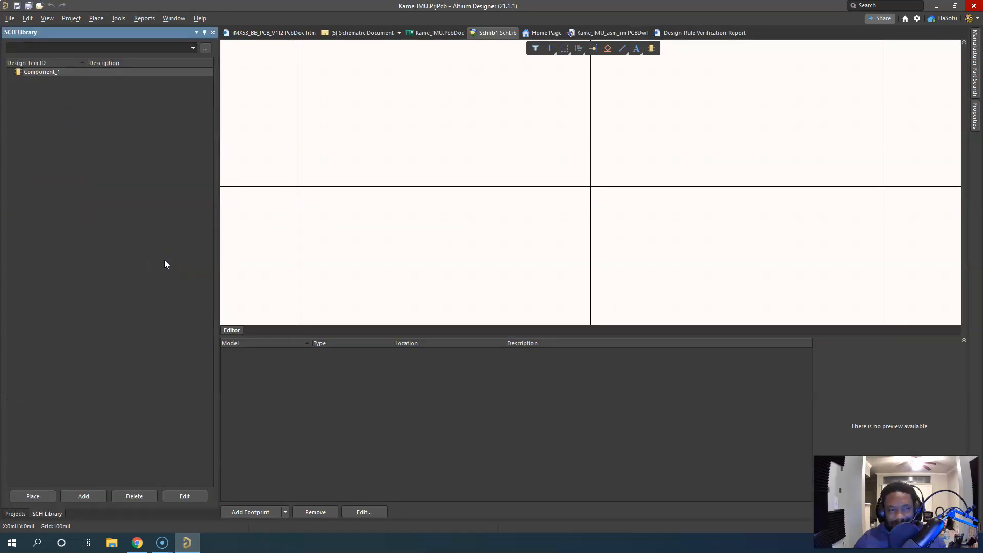
Set the Design Item ID of the library's default component to "resistor 30 ohm"
{"action": "double_click", "coordinate": [48, 72]}
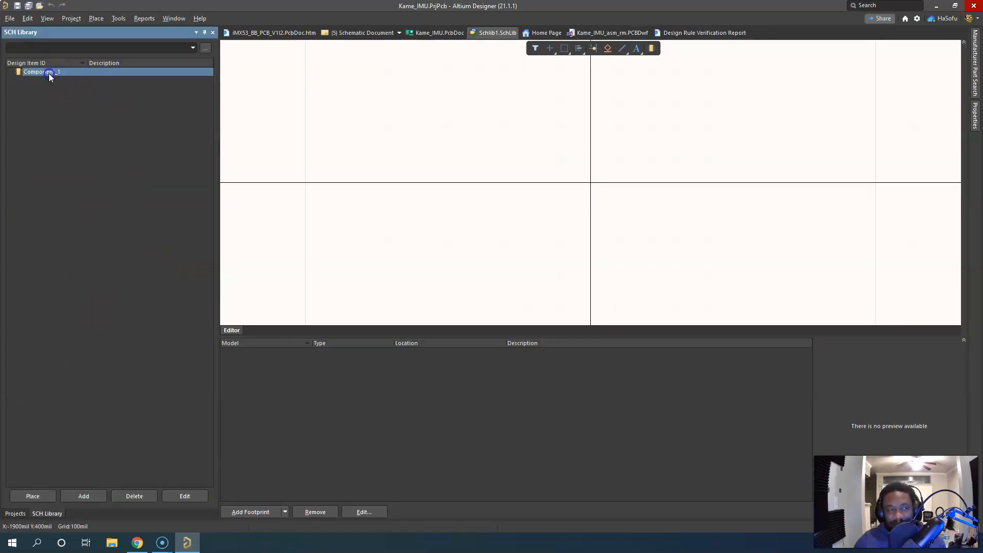
{"action": "left_click", "coordinate": [755, 126]}
{"action": "type", "text": "resistor 30 o"}
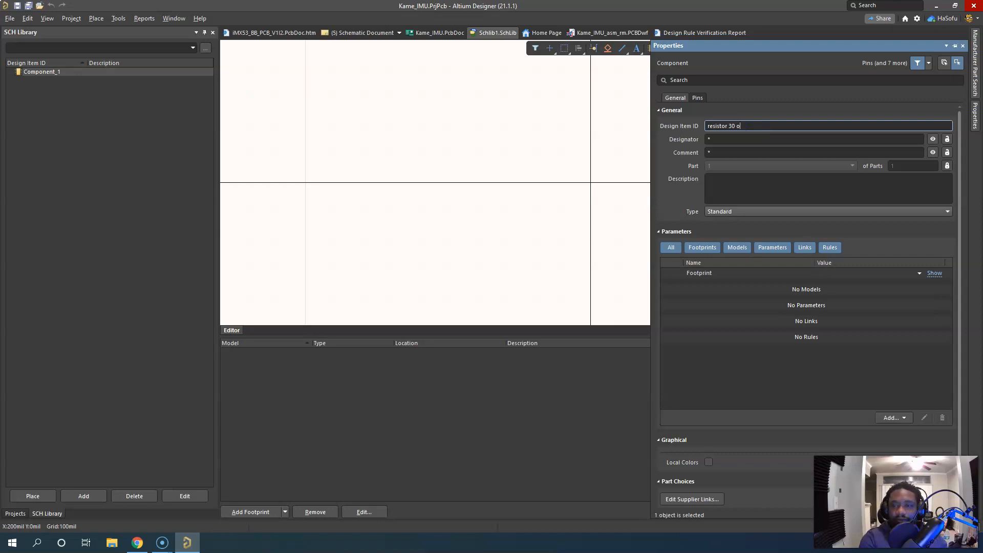
{"action": "type", "text": "hm"}
{"action": "key", "text": "Return"}
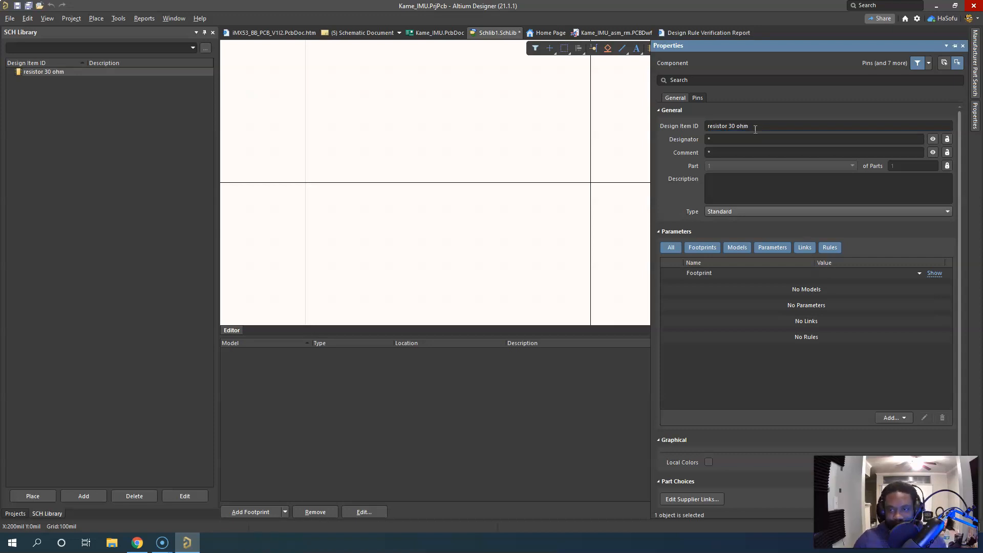
Set the resistor component's designator to "R?" and its description to "RES"
{"action": "left_click", "coordinate": [775, 136]}
{"action": "type", "text": "r"}
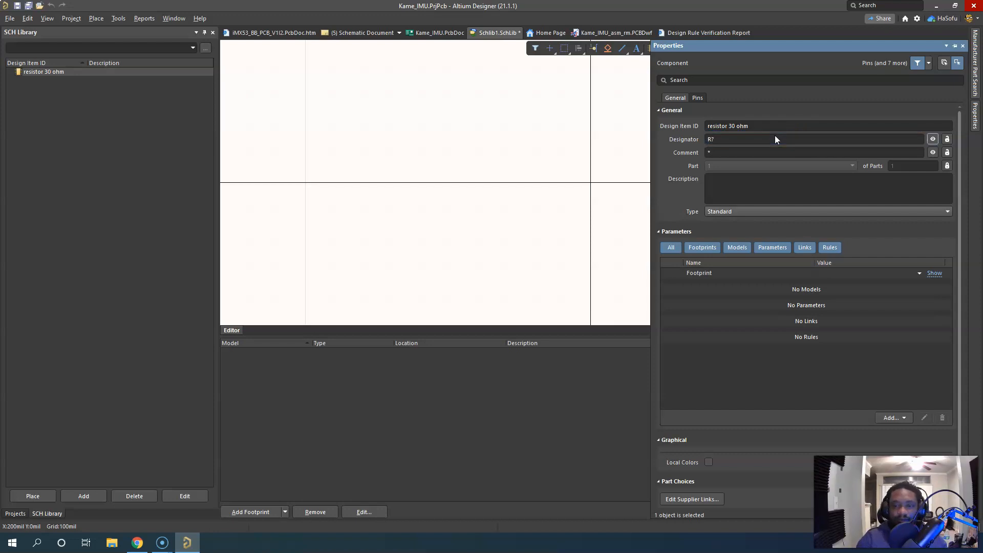
{"action": "left_click", "coordinate": [742, 152]}
{"action": "left_click", "coordinate": [750, 201]}
{"action": "type", "text": "RES"}
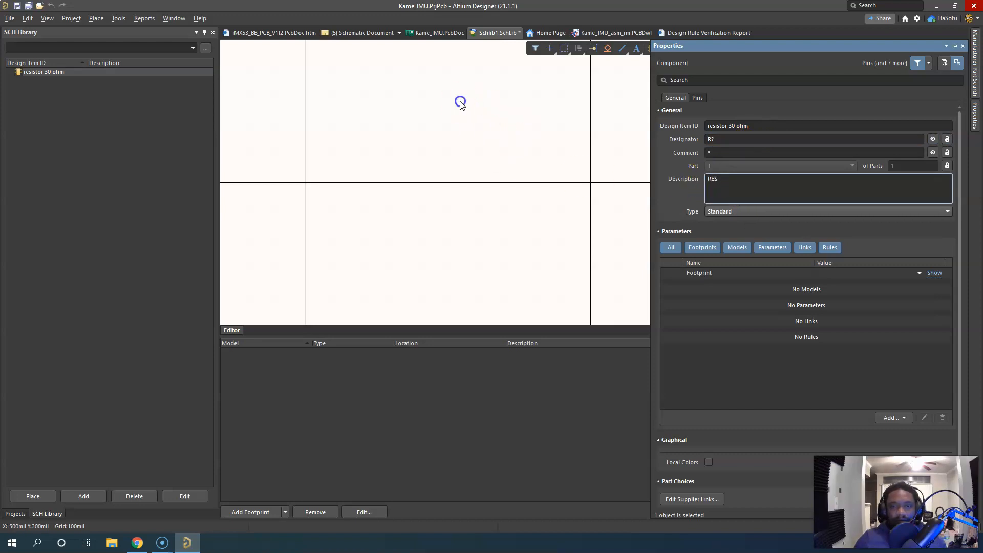
Draw a short horizontal line centred on the origin as the resistor symbol's body
{"action": "left_click", "coordinate": [96, 18]}
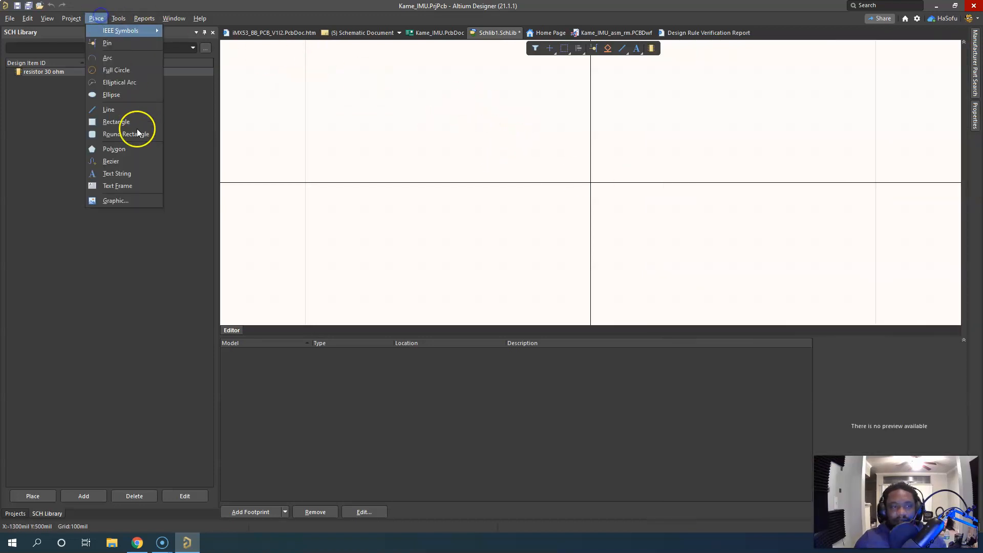
{"action": "left_click", "coordinate": [115, 109]}
{"action": "left_click", "coordinate": [550, 183]}
{"action": "left_click", "coordinate": [629, 186]}
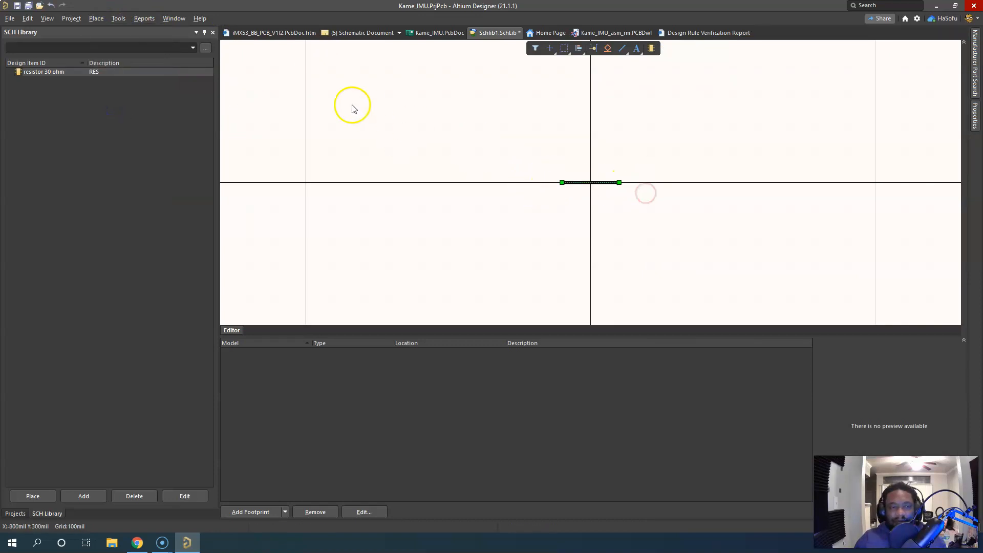
{"action": "right_click", "coordinate": [369, 105]}
{"action": "left_click", "coordinate": [292, 93]}
Place two horizontal pins on the X axis, one each side of the origin, with their outer ends about 500 mil away
{"action": "left_click", "coordinate": [96, 18]}
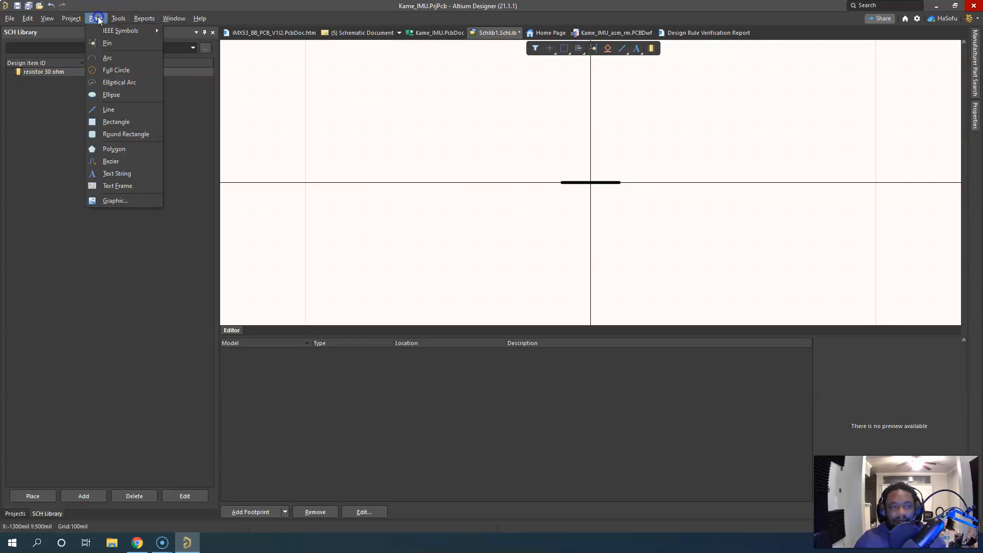
{"action": "left_click", "coordinate": [103, 48]}
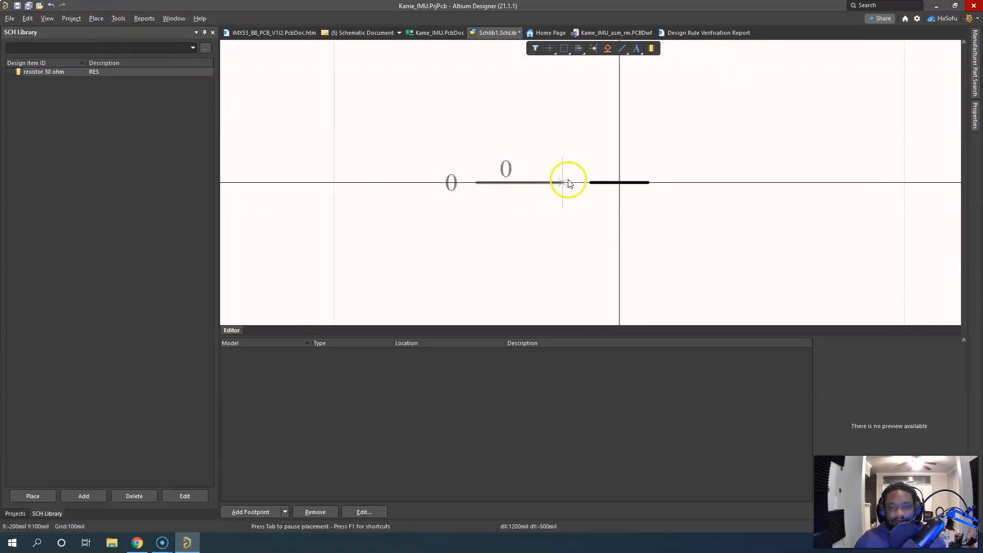
{"action": "key", "text": "space"}
{"action": "key", "text": "space"}
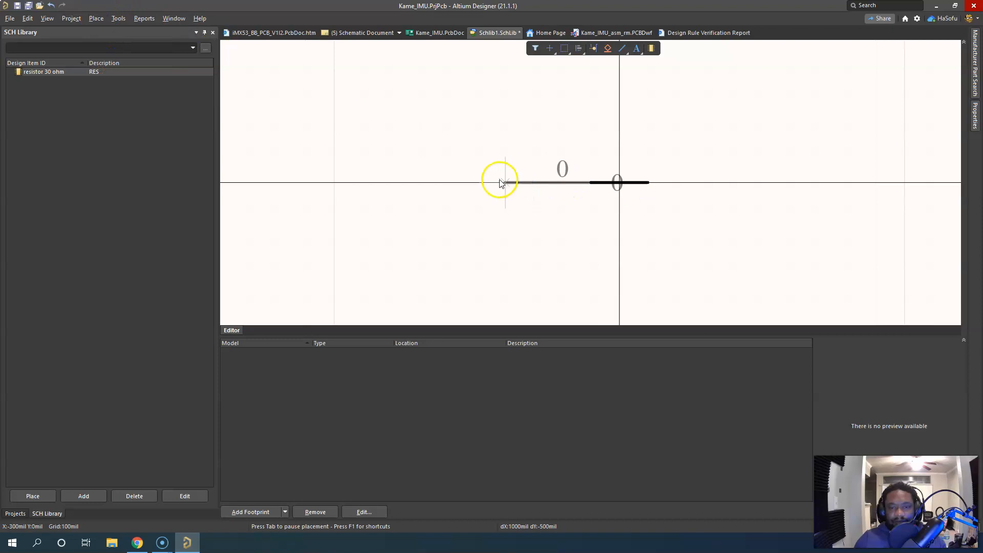
{"action": "left_click", "coordinate": [481, 178]}
{"action": "key", "text": "space"}
{"action": "key", "text": "space"}
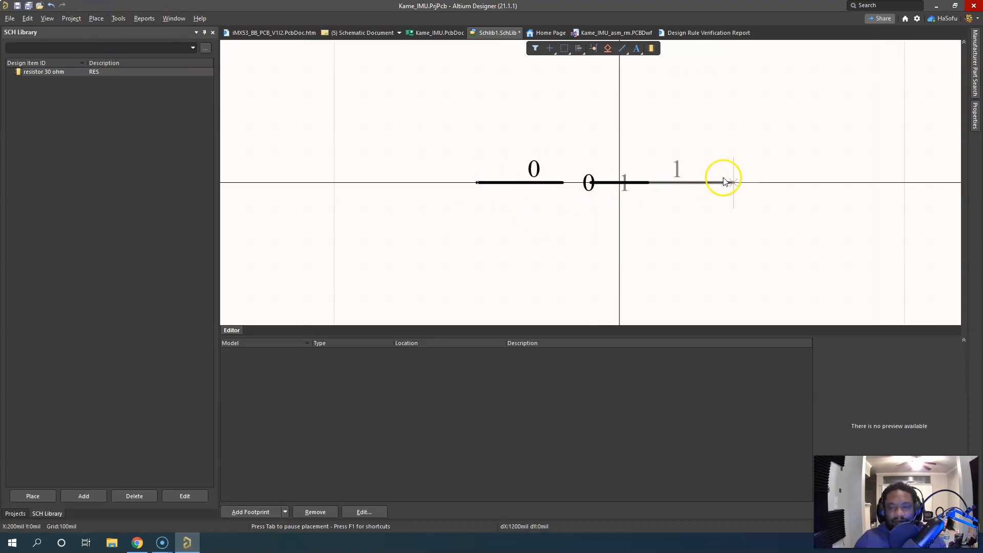
{"action": "left_click", "coordinate": [771, 183]}
{"action": "right_click", "coordinate": [791, 96]}
Delete the short horizontal line centred on the origin between the two pins
{"action": "left_click", "coordinate": [711, 86]}
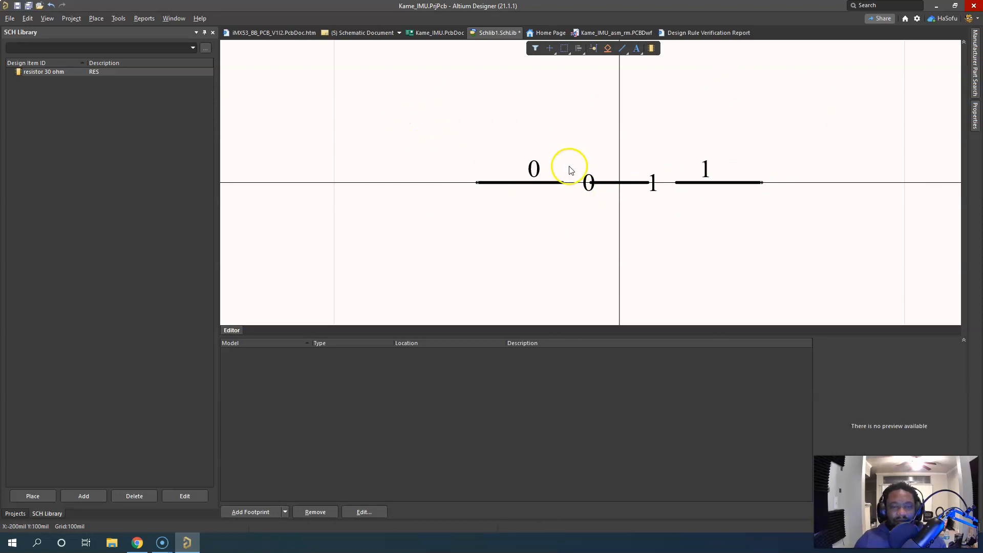
{"action": "left_click", "coordinate": [606, 182]}
{"action": "left_click", "coordinate": [500, 129]}
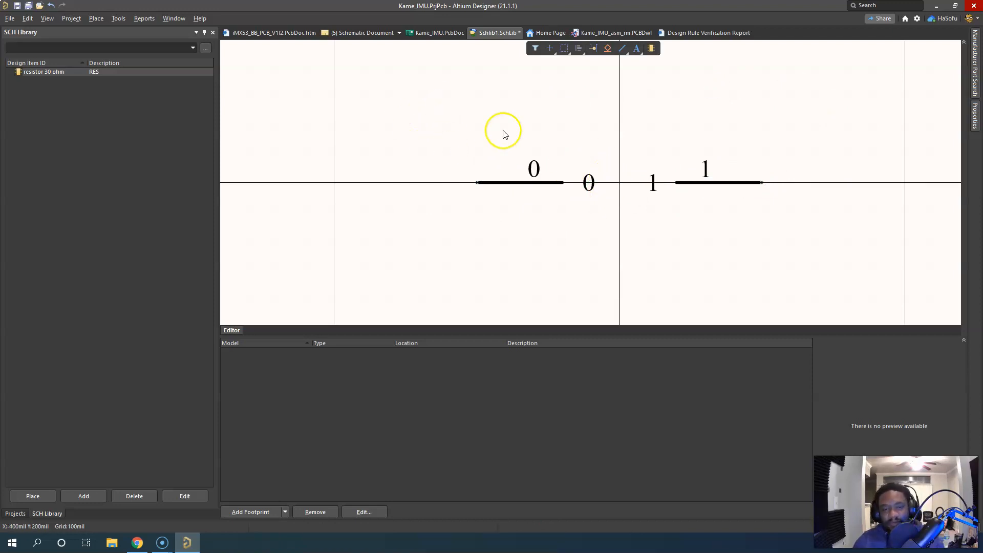
Start a polyline for the resistor body and set it to Small width, Solid style and blue colour
{"action": "left_click", "coordinate": [96, 19]}
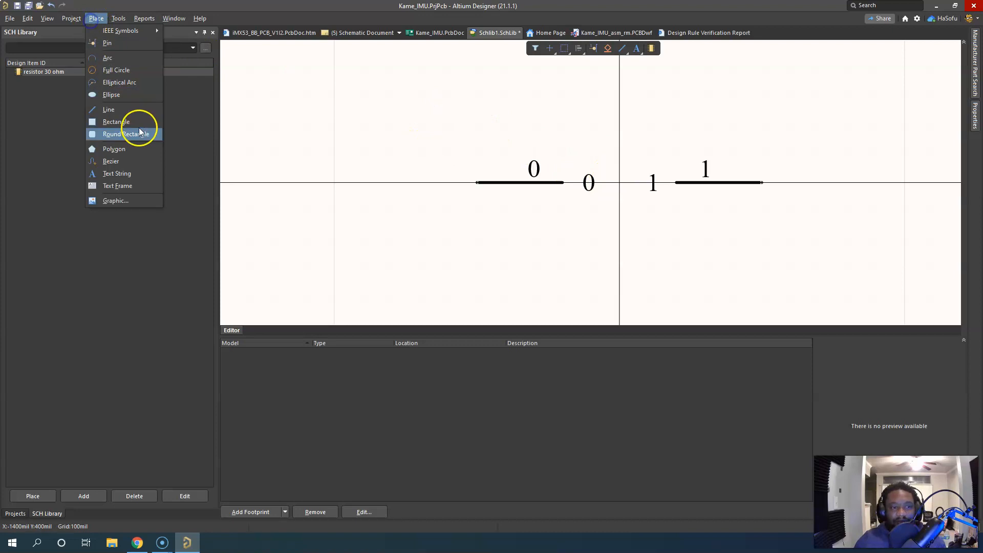
{"action": "left_click", "coordinate": [129, 110]}
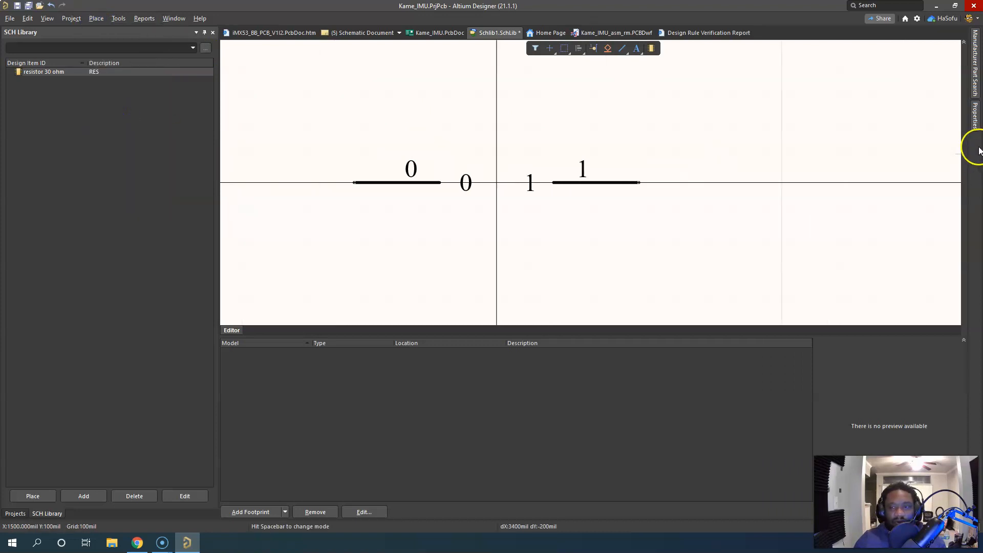
{"action": "key", "text": "Tab"}
{"action": "left_click", "coordinate": [770, 184]}
{"action": "left_click", "coordinate": [770, 185]}
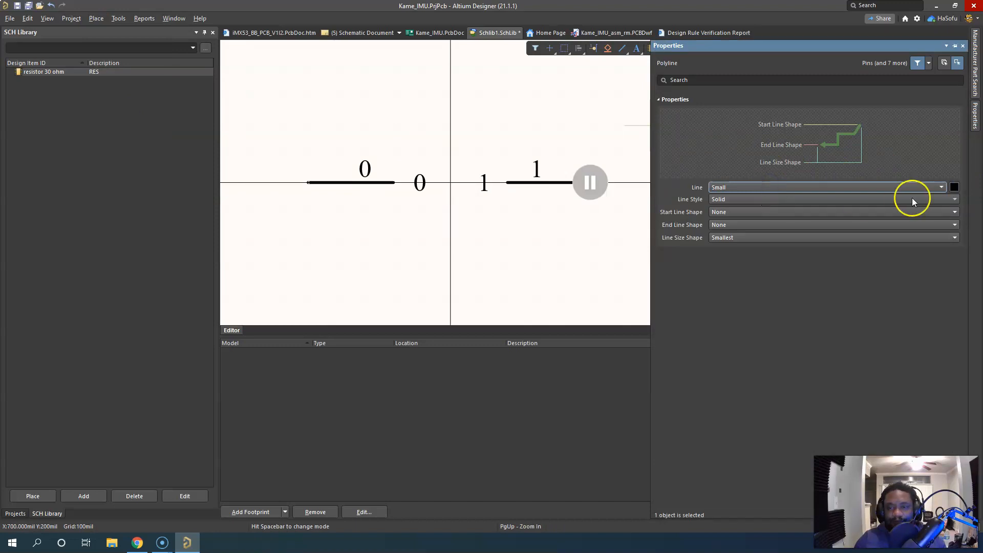
{"action": "left_click", "coordinate": [954, 187]}
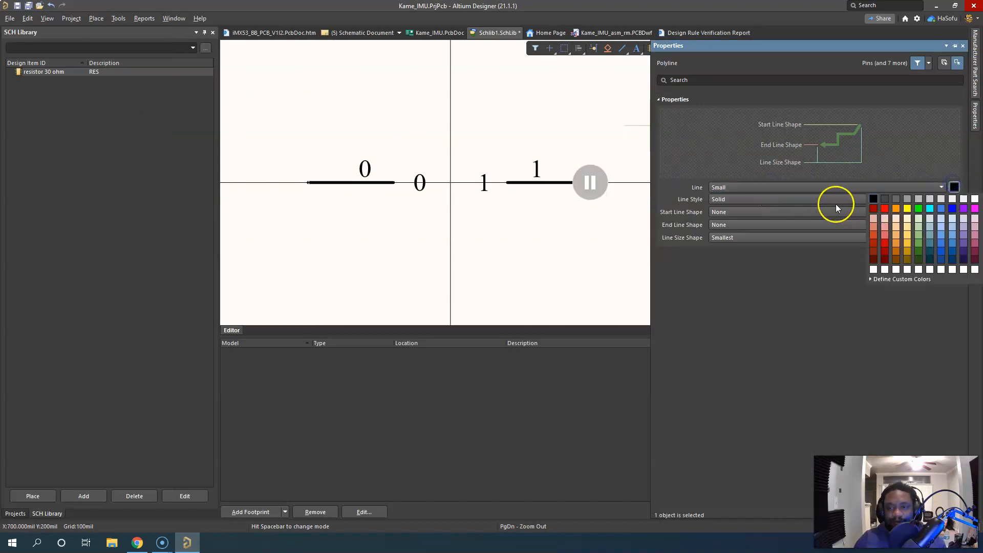
{"action": "left_click", "coordinate": [951, 208]}
{"action": "left_click", "coordinate": [588, 182]}
{"action": "scroll", "coordinate": [425, 179], "scroll_direction": "up", "scroll_amount": 1, "text": "ctrl"}
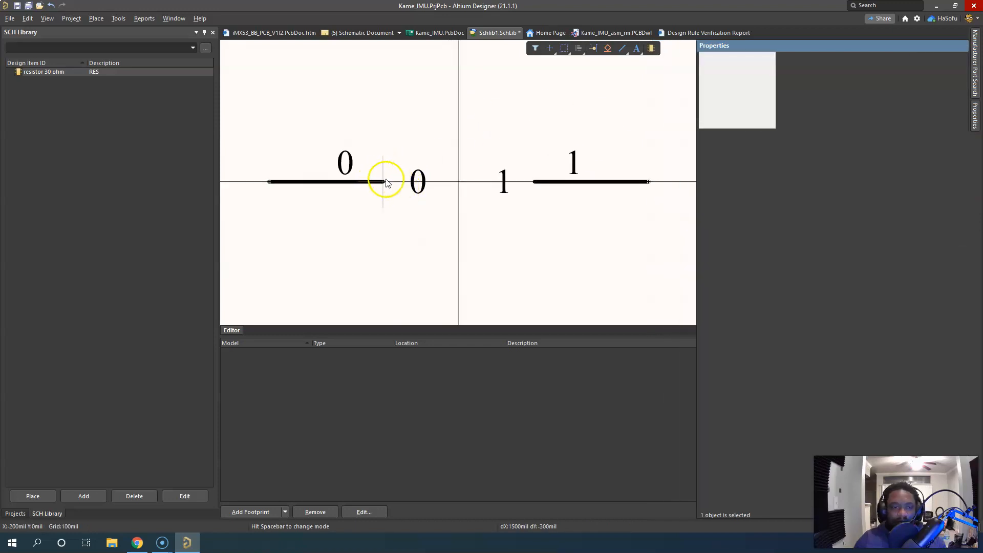
{"action": "left_click", "coordinate": [384, 182]}
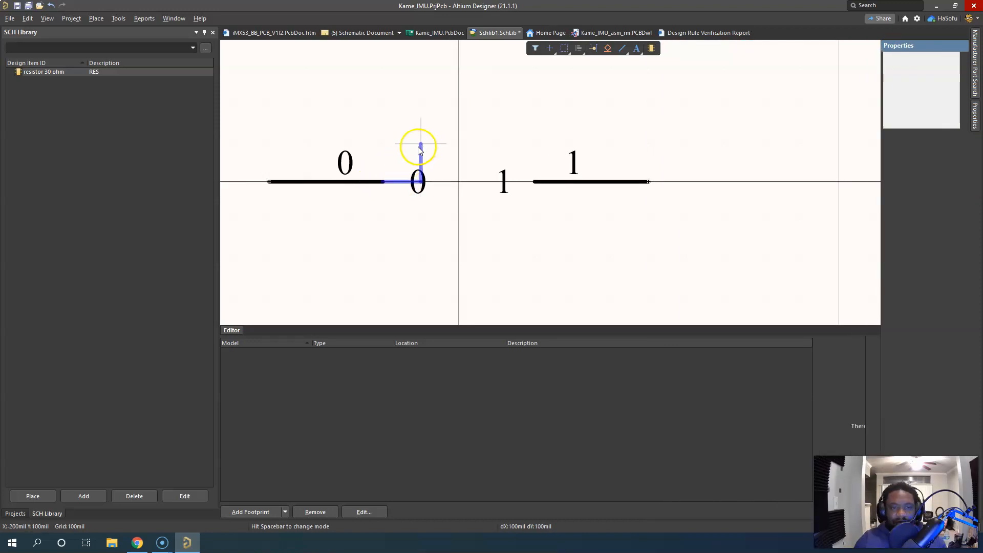
{"action": "right_click", "coordinate": [411, 147]}
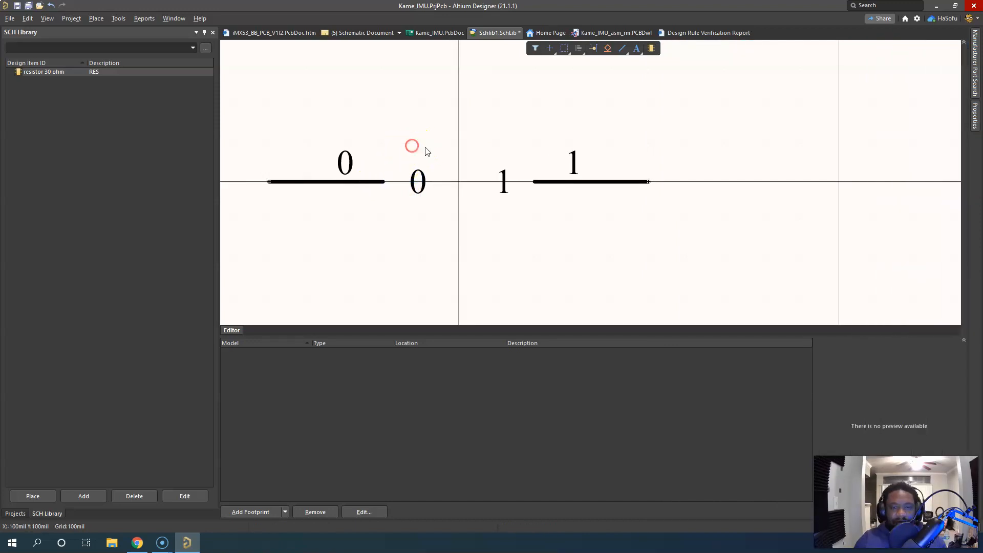
{"action": "right_click", "coordinate": [409, 140]}
Draw a square-wave blue polyline joining the pins' inner ends, stepping 100 mil above the axis before the origin and 100 mil below after it
{"action": "left_click", "coordinate": [96, 19]}
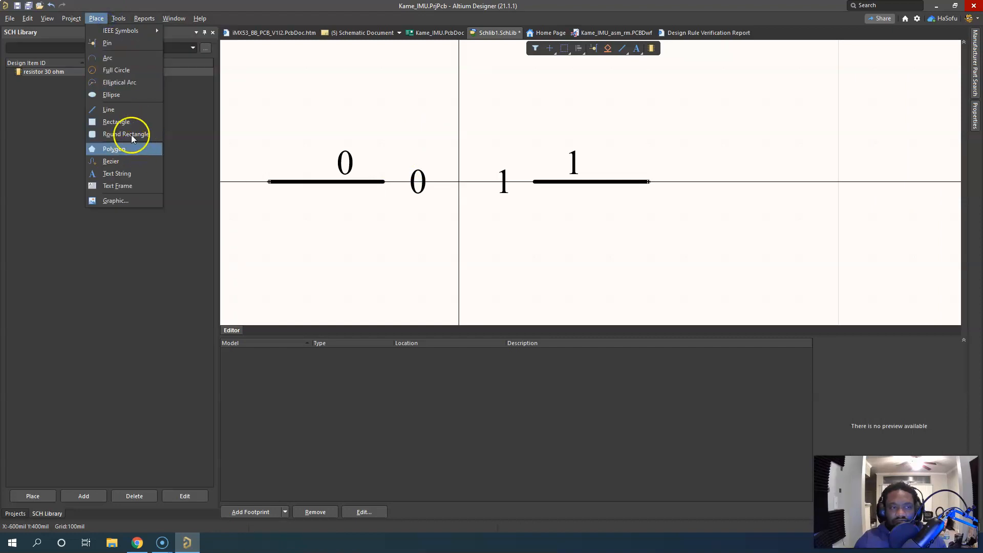
{"action": "left_click", "coordinate": [123, 110]}
{"action": "left_click", "coordinate": [383, 182]}
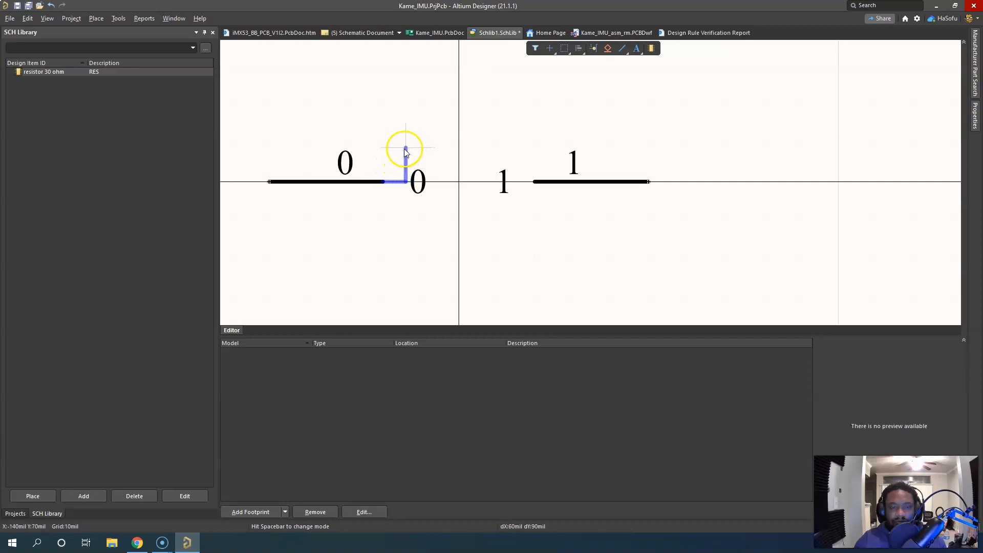
{"action": "key", "text": "g"}
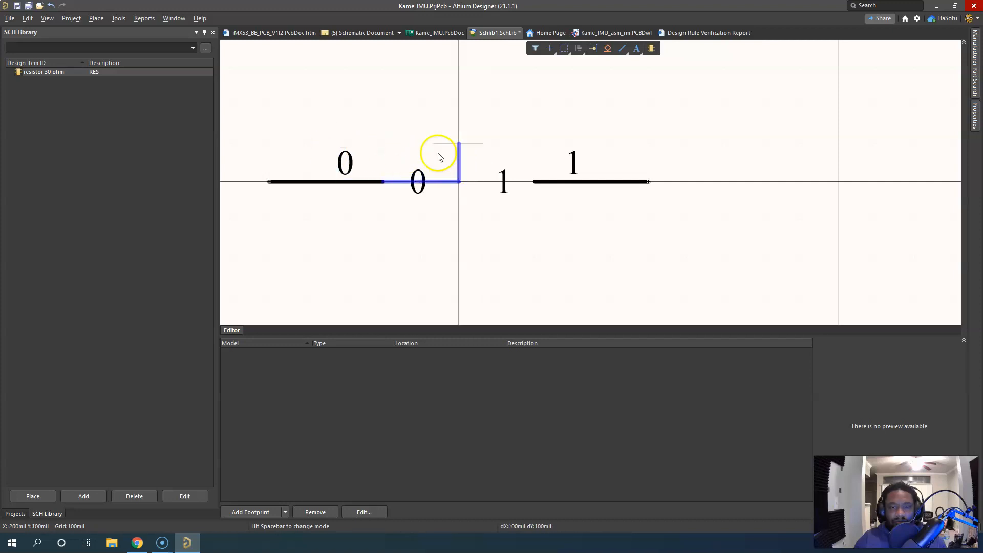
{"action": "left_click", "coordinate": [419, 146]}
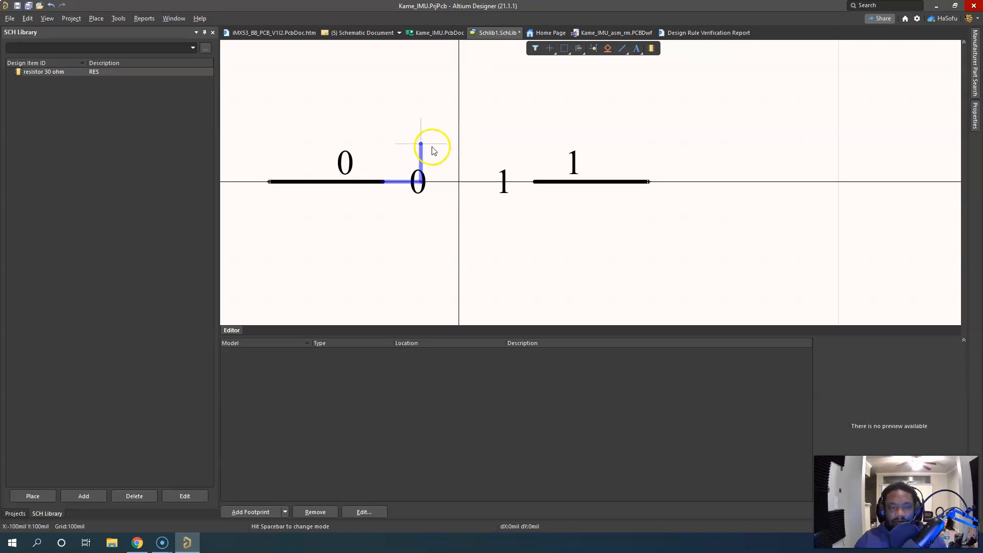
{"action": "left_click", "coordinate": [465, 148]}
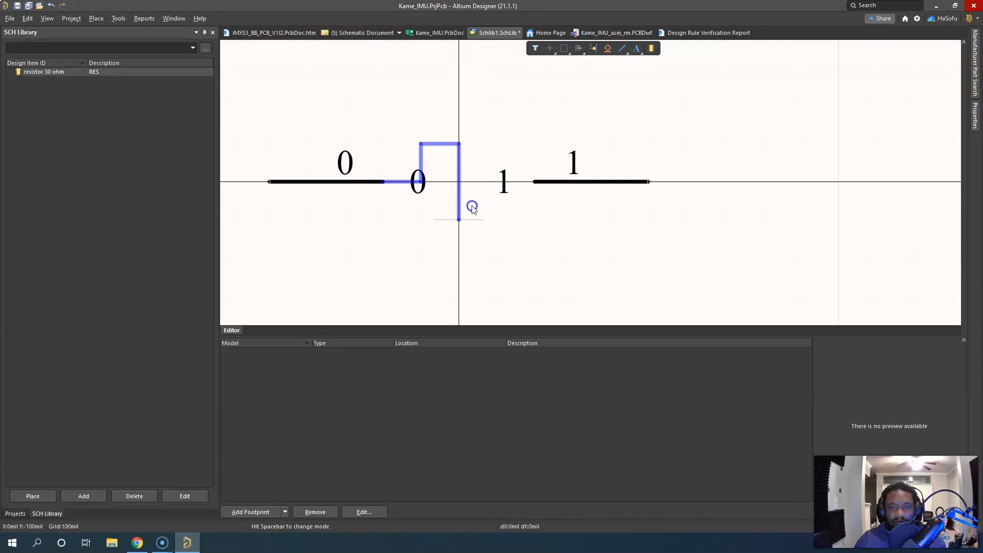
{"action": "left_click", "coordinate": [472, 213]}
{"action": "left_click", "coordinate": [494, 220]}
{"action": "left_click", "coordinate": [495, 184]}
{"action": "left_click", "coordinate": [530, 182]}
{"action": "right_click", "coordinate": [532, 135]}
{"action": "right_click", "coordinate": [559, 87]}
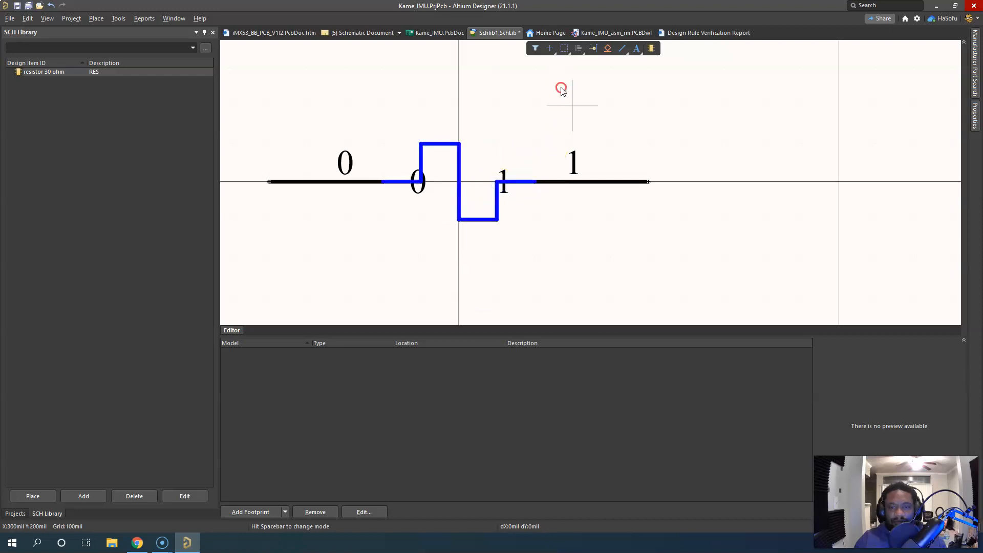
Save the schematic library in the Kame_IMU folder as DummyLib
{"action": "key", "text": "ctrl+s"}
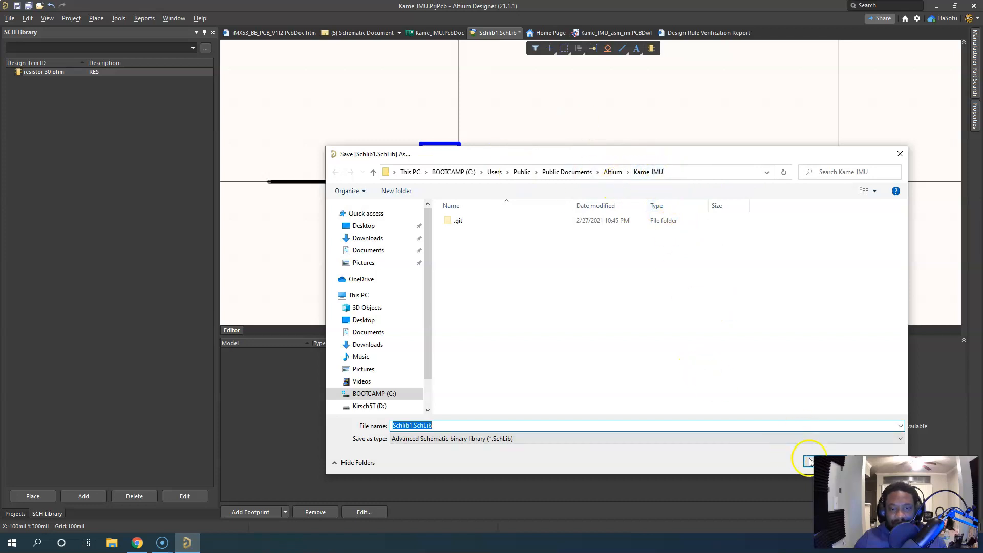
{"action": "left_click", "coordinate": [401, 425]}
{"action": "double_click", "coordinate": [402, 425]}
{"action": "left_click", "coordinate": [401, 424]}
{"action": "double_click", "coordinate": [402, 425]}
{"action": "type", "text": "DJ"}
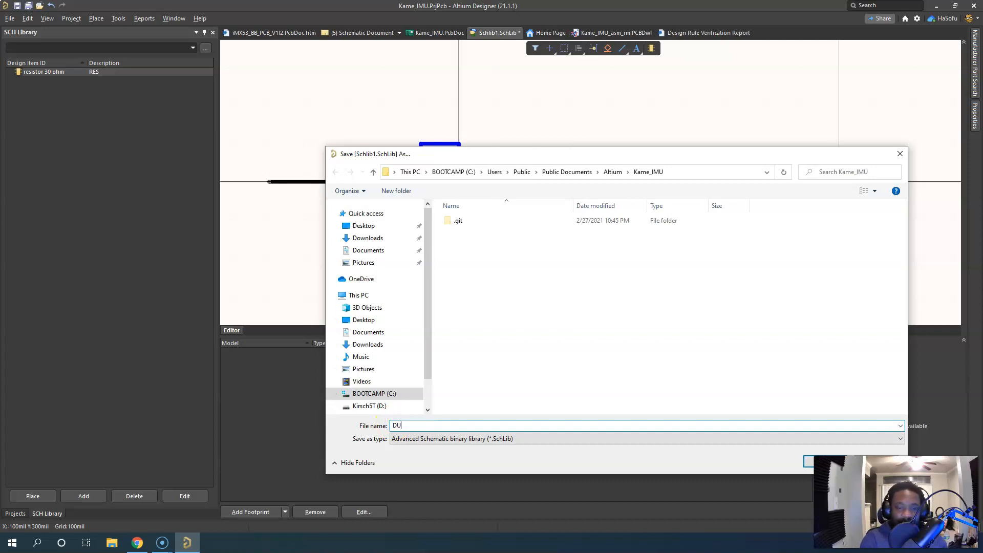
{"action": "type", "text": "mmyLib"}
{"action": "key", "text": "Return"}
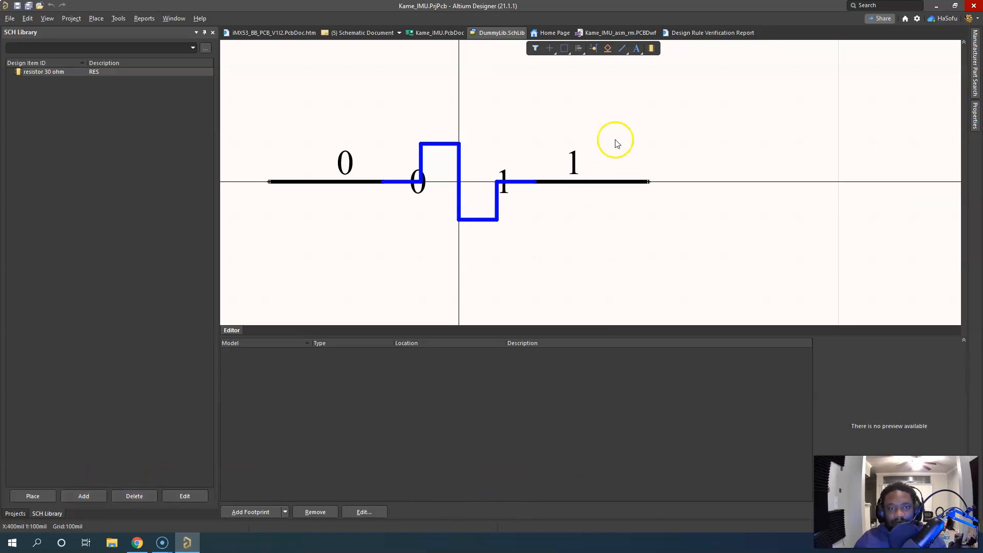
Add a new PCB library to the Kame_IMU project and return to the project's document list
{"action": "left_click", "coordinate": [16, 513]}
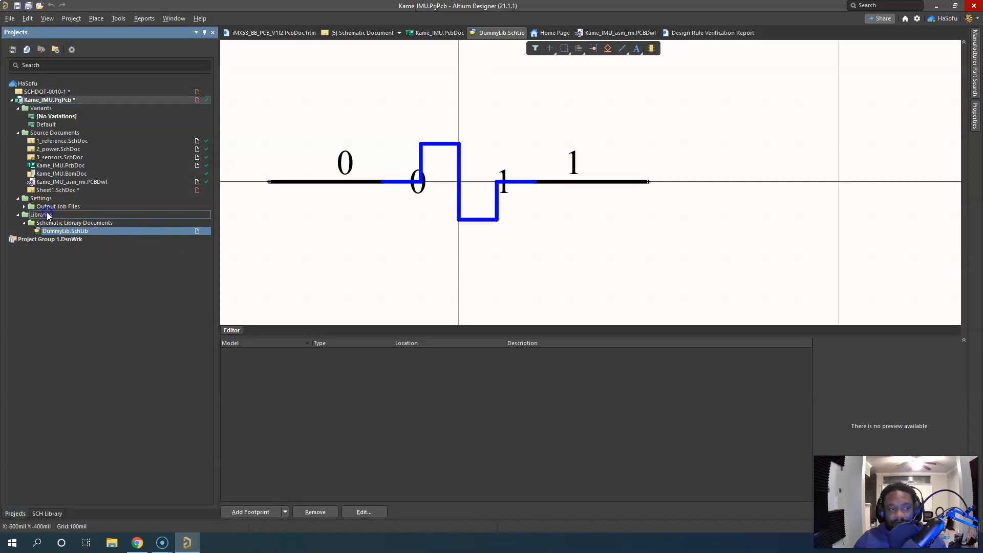
{"action": "right_click", "coordinate": [45, 215]}
{"action": "left_click", "coordinate": [37, 215]}
{"action": "left_click", "coordinate": [52, 225]}
{"action": "right_click", "coordinate": [73, 226]}
{"action": "left_click", "coordinate": [52, 215]}
{"action": "right_click", "coordinate": [66, 100]}
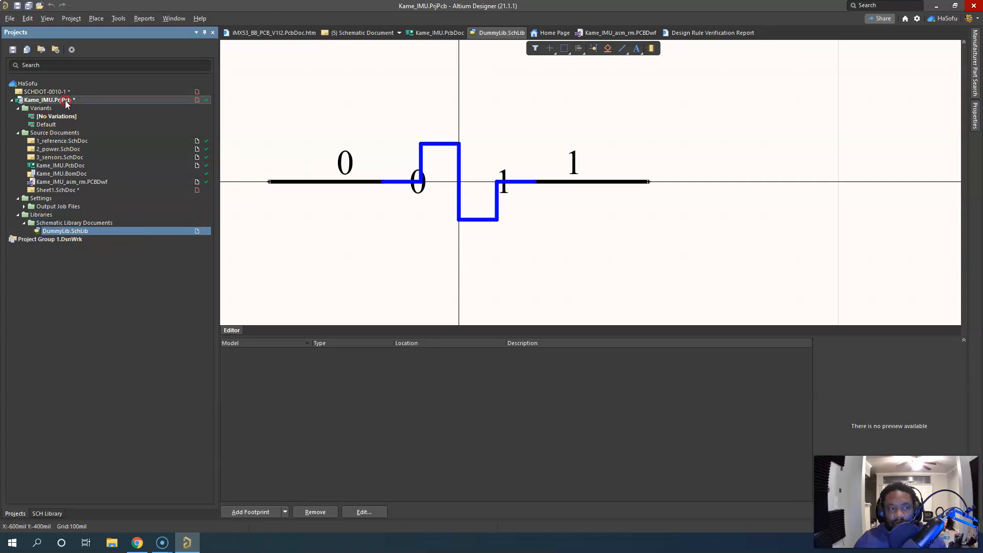
{"action": "mouse_move", "coordinate": [149, 122]}
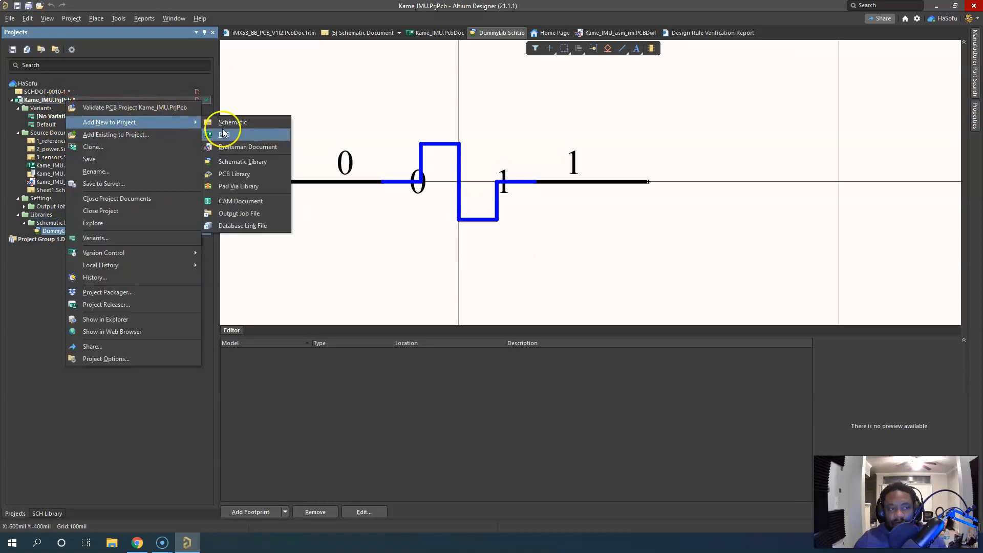
{"action": "left_click", "coordinate": [241, 174]}
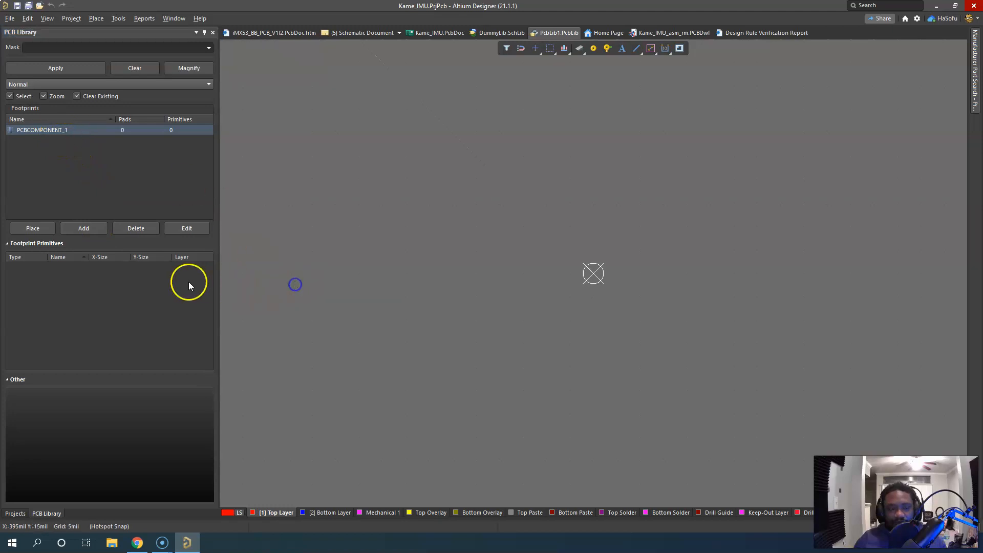
{"action": "left_click", "coordinate": [14, 513]}
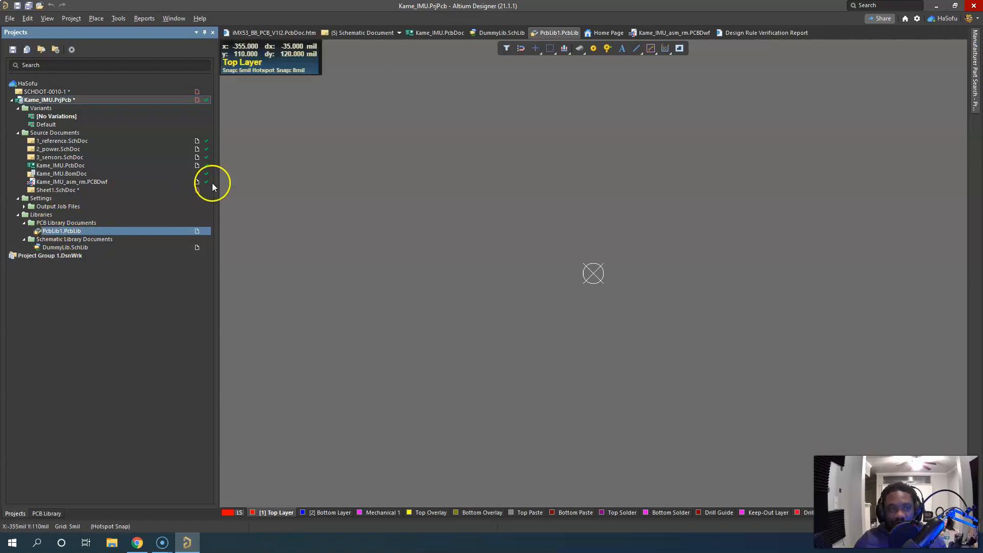
Review the installed file-based libraries in the Data Management preferences and close the preferences
{"action": "left_click", "coordinate": [917, 18]}
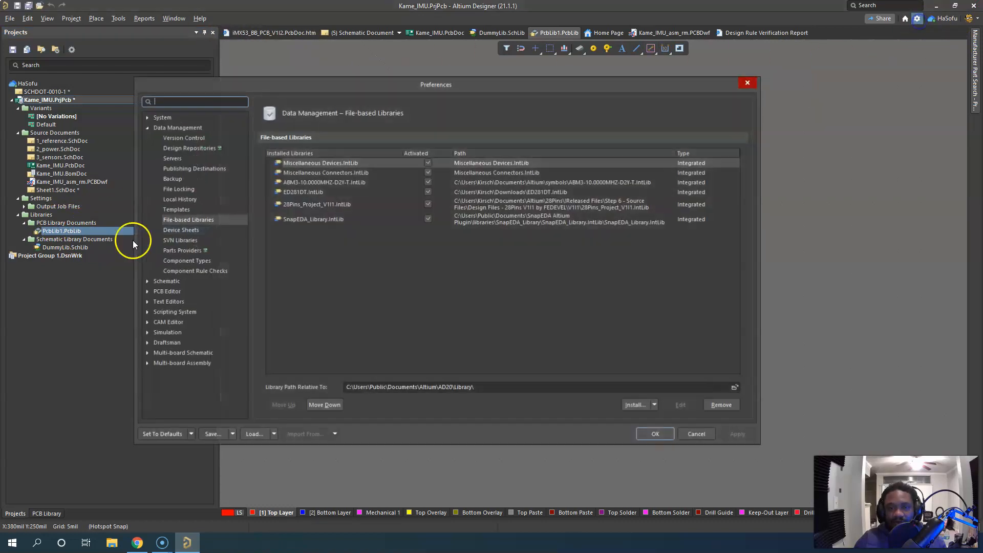
{"action": "left_click", "coordinate": [216, 220]}
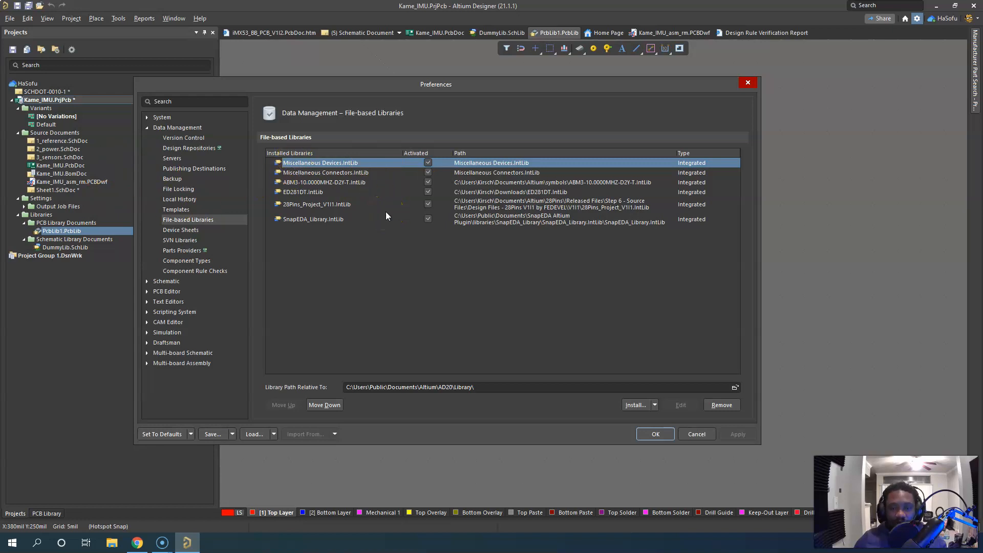
{"action": "left_click", "coordinate": [655, 434]}
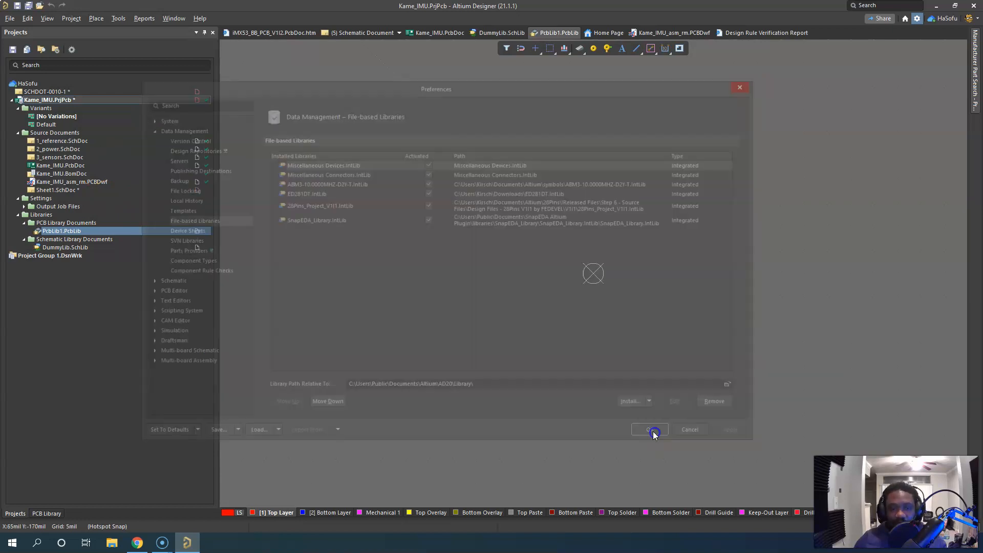
Open the 2_power schematic of the Kame_IMU project and bring up the component library browser
{"action": "double_click", "coordinate": [67, 140]}
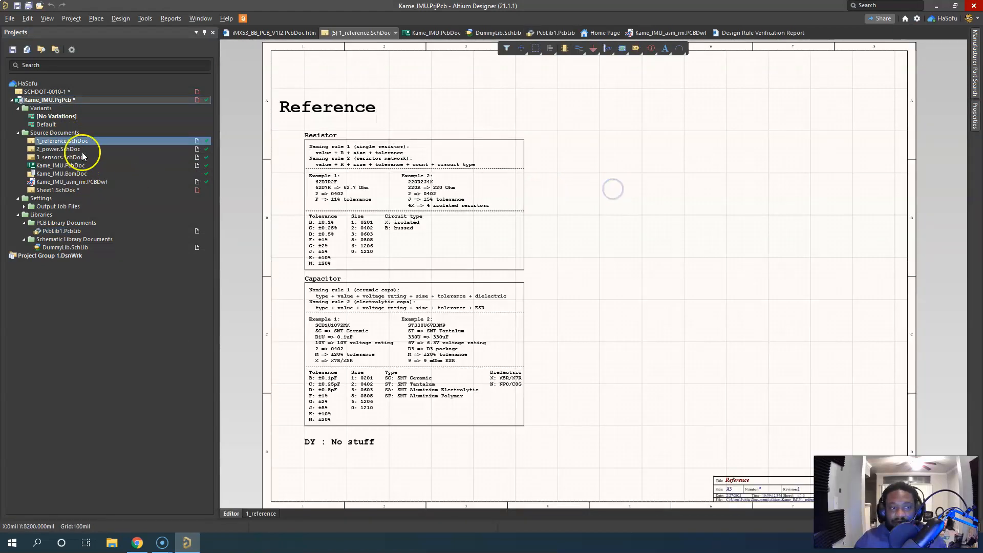
{"action": "double_click", "coordinate": [81, 150]}
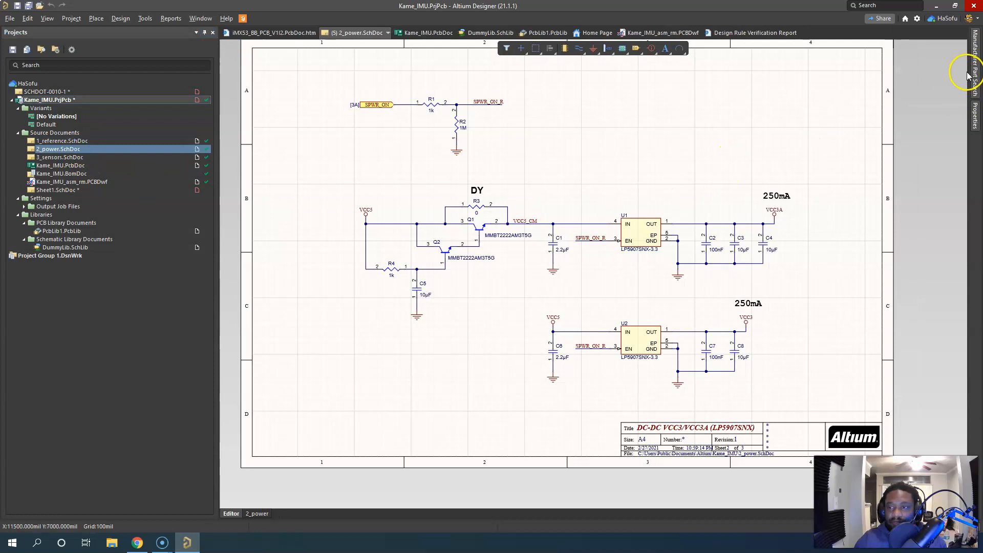
{"action": "left_click", "coordinate": [966, 526]}
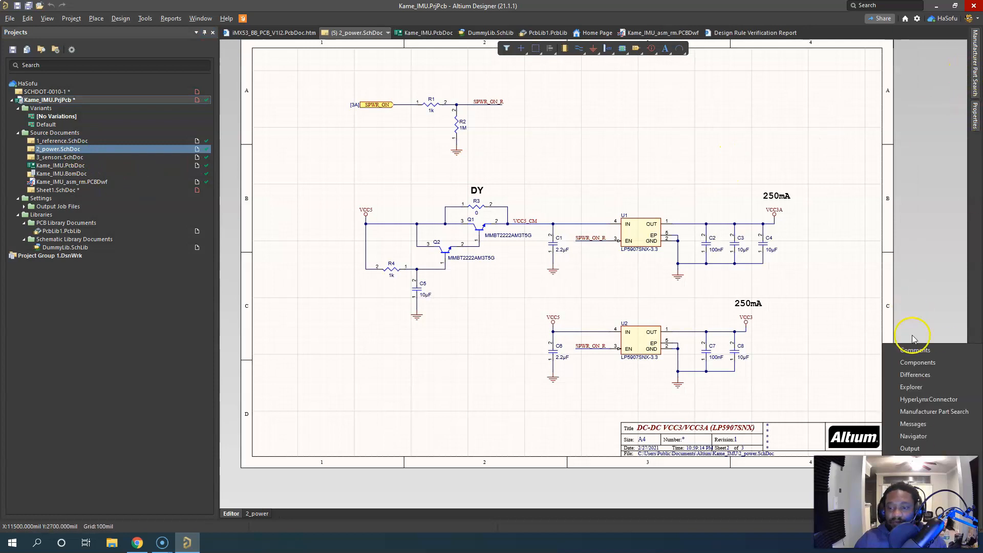
{"action": "left_click", "coordinate": [921, 363]}
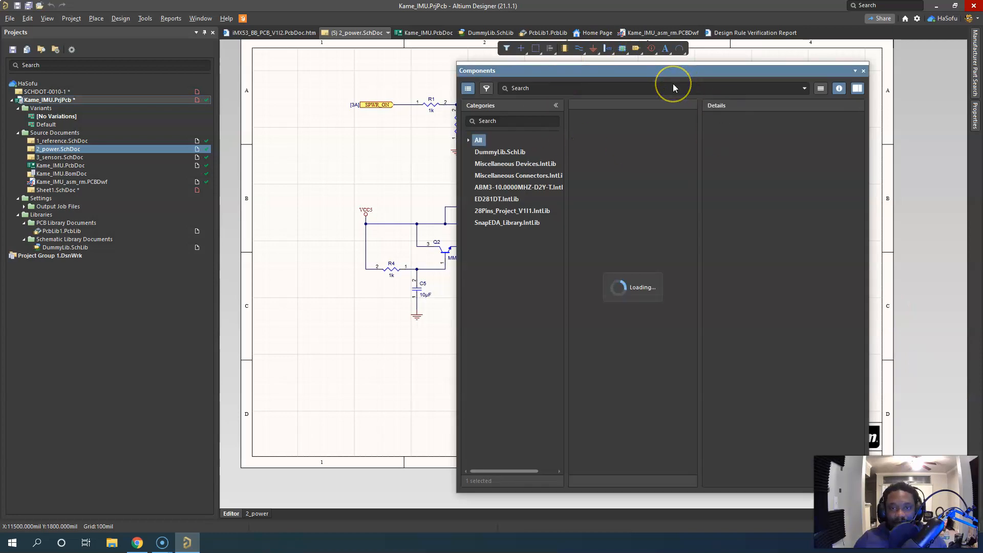
Browse the parts in the DummyLib, Miscellaneous Devices, Miscellaneous Connectors and ABM3-10.0000MHZ-D2Y-T libraries
{"action": "left_click", "coordinate": [489, 151]}
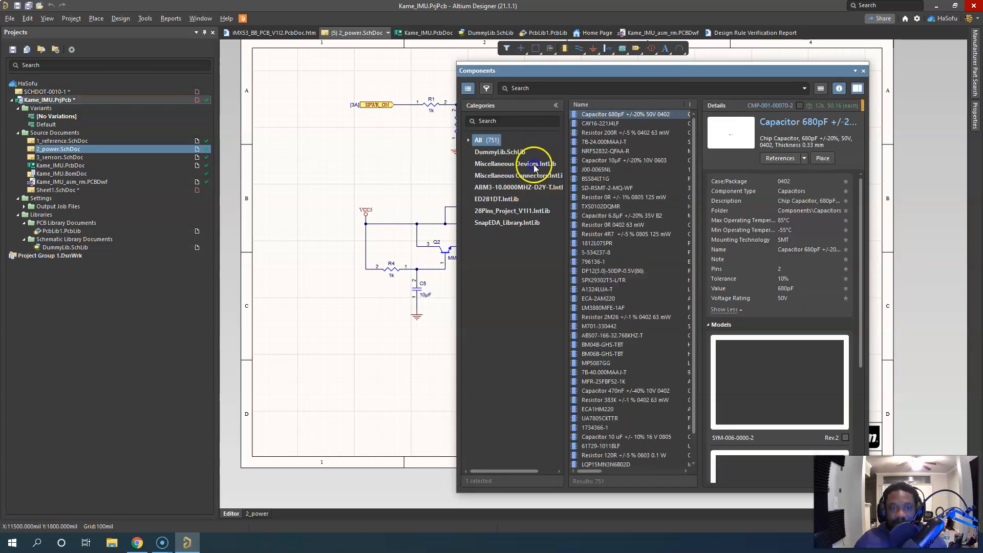
{"action": "left_click", "coordinate": [522, 164]}
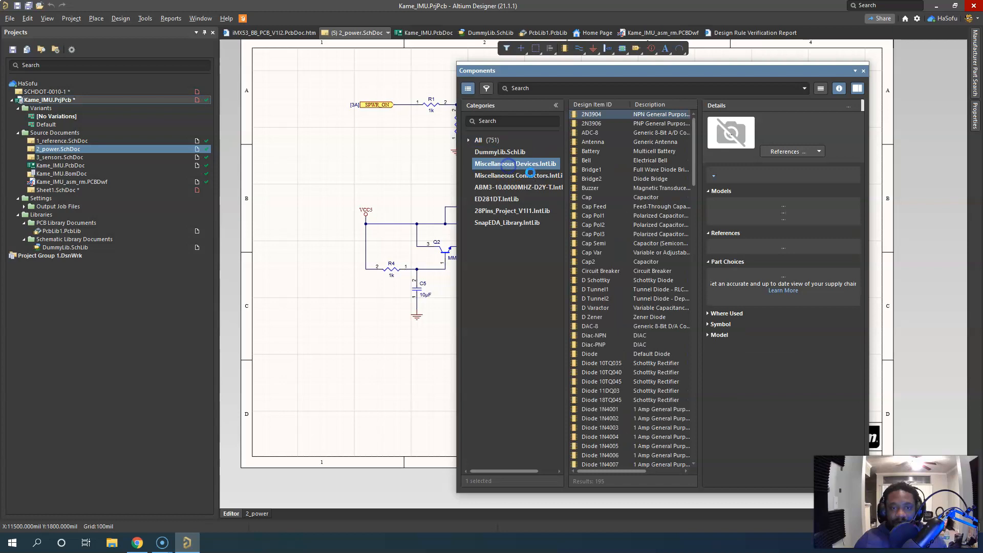
{"action": "left_click", "coordinate": [517, 176]}
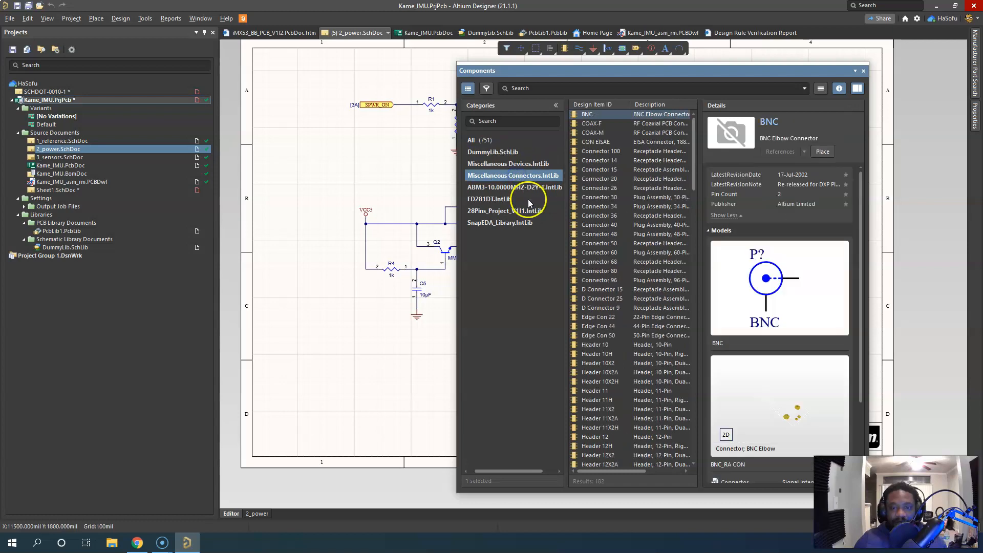
{"action": "left_click", "coordinate": [504, 187]}
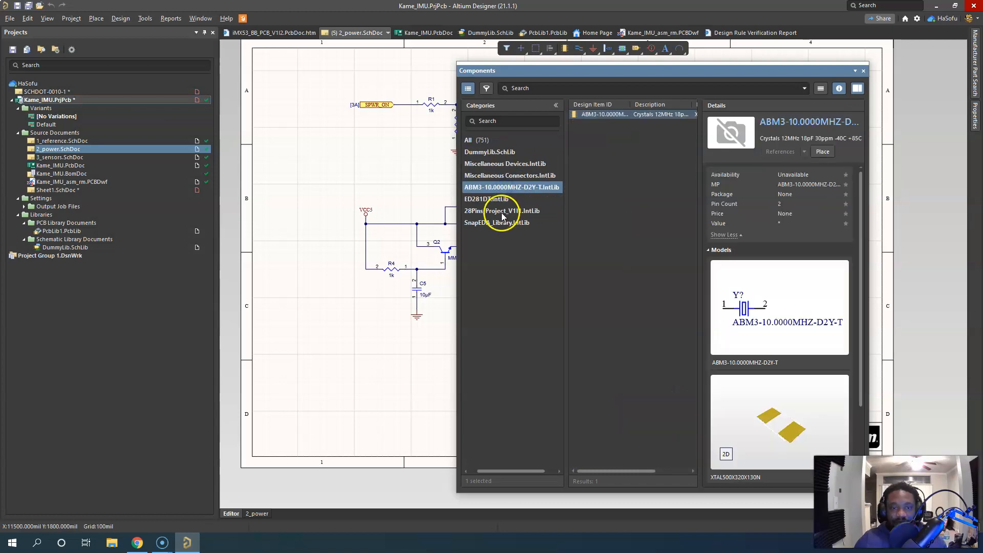
Browse the 28Pins_Project_V1I1 library with its parts in descending design item ID order, inspect the 22 ohm resistor's details, and close the library browser
{"action": "left_click", "coordinate": [500, 212]}
{"action": "left_click_drag", "start_coordinate": [699, 205], "coordinate": [723, 206]}
{"action": "left_click", "coordinate": [614, 170]}
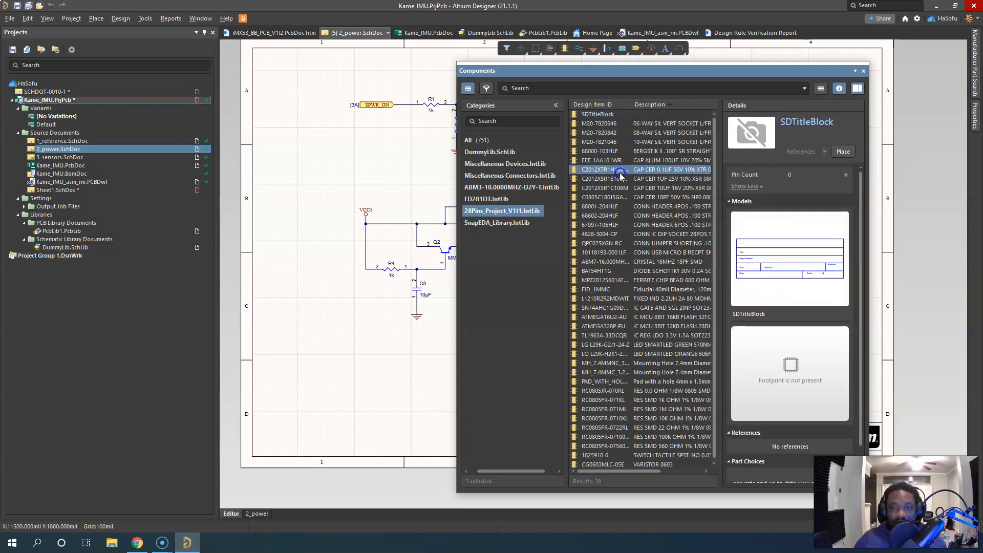
{"action": "left_click", "coordinate": [593, 104]}
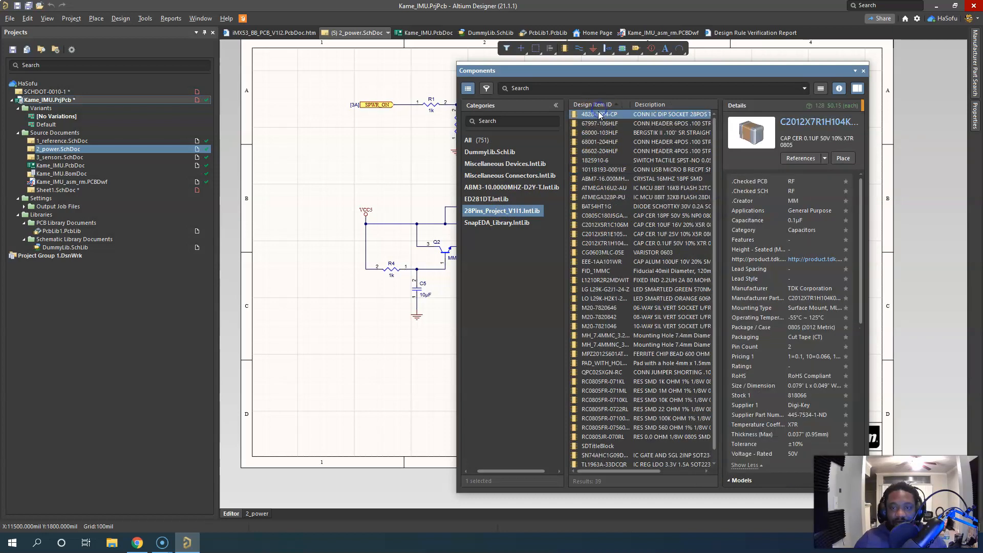
{"action": "left_click", "coordinate": [598, 105]}
{"action": "left_click", "coordinate": [597, 115]}
{"action": "left_click", "coordinate": [598, 123]}
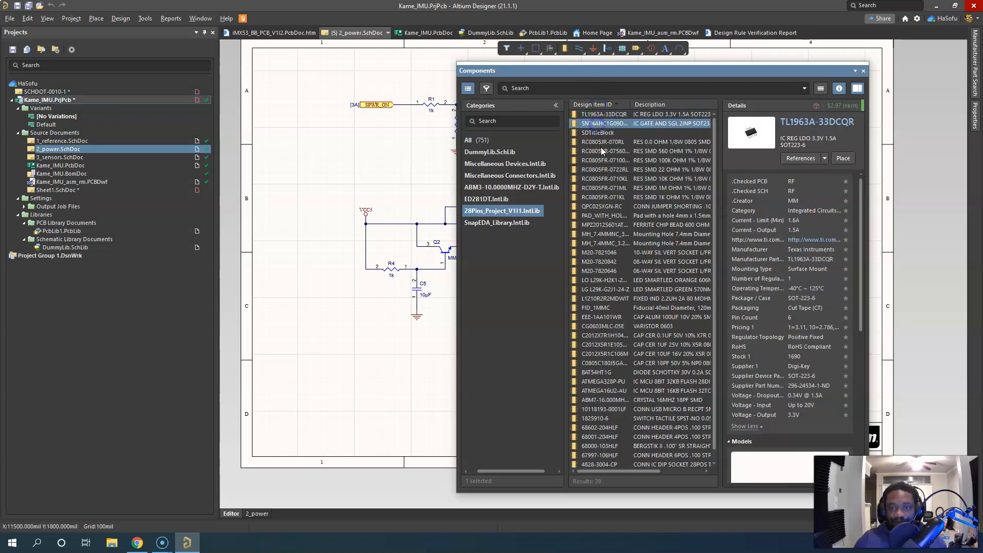
{"action": "left_click", "coordinate": [600, 169]}
{"action": "scroll", "coordinate": [616, 320], "scroll_direction": "down", "scroll_amount": 2}
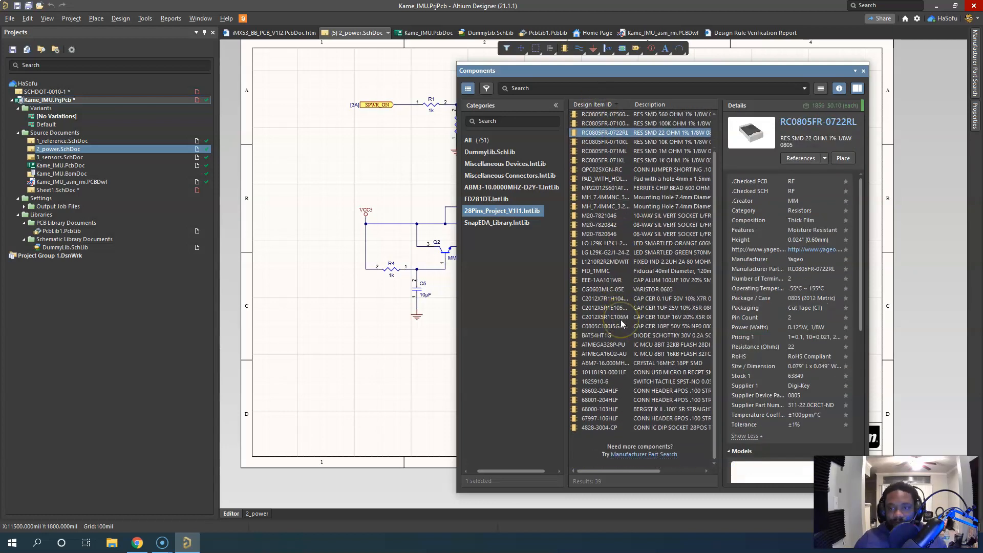
{"action": "left_click", "coordinate": [863, 70]}
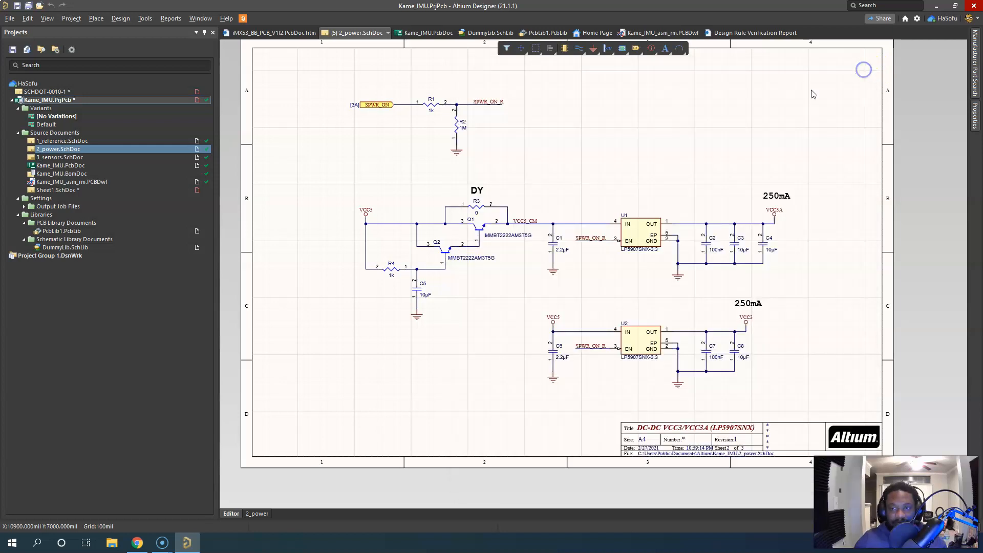
Review the Device Sheets and SVN Libraries settings in the Data Management preferences
{"action": "left_click", "coordinate": [916, 18]}
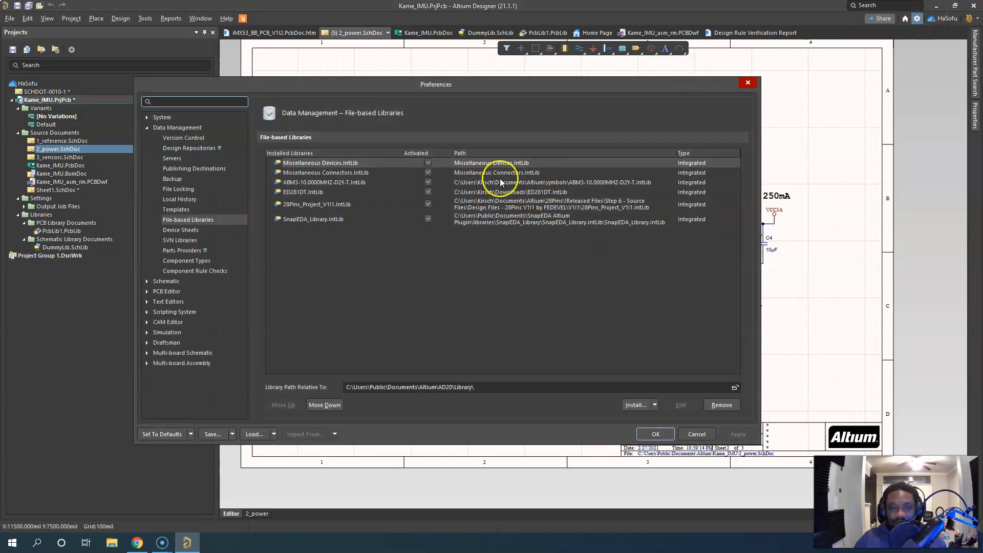
{"action": "left_click", "coordinate": [203, 229]}
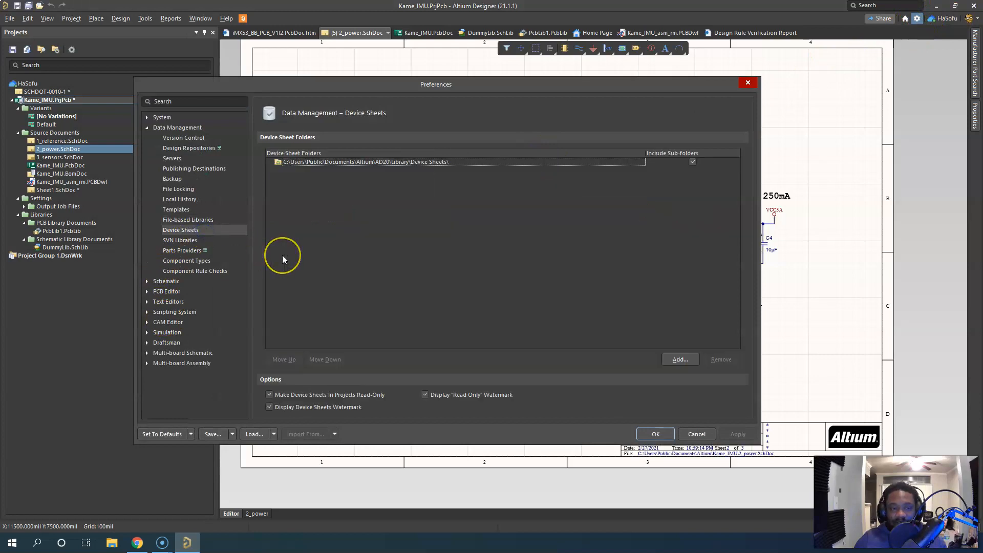
{"action": "left_click", "coordinate": [367, 212]}
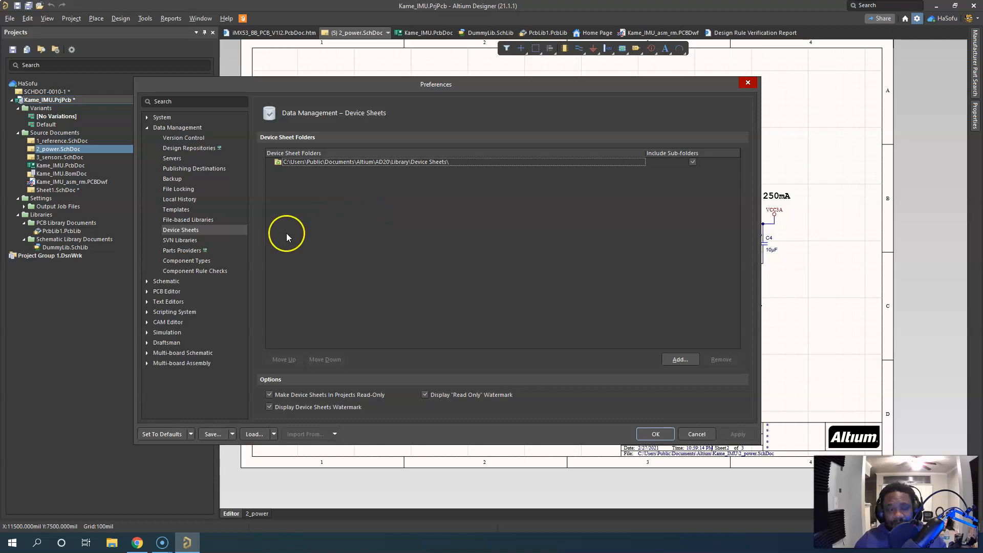
{"action": "left_click", "coordinate": [198, 241]}
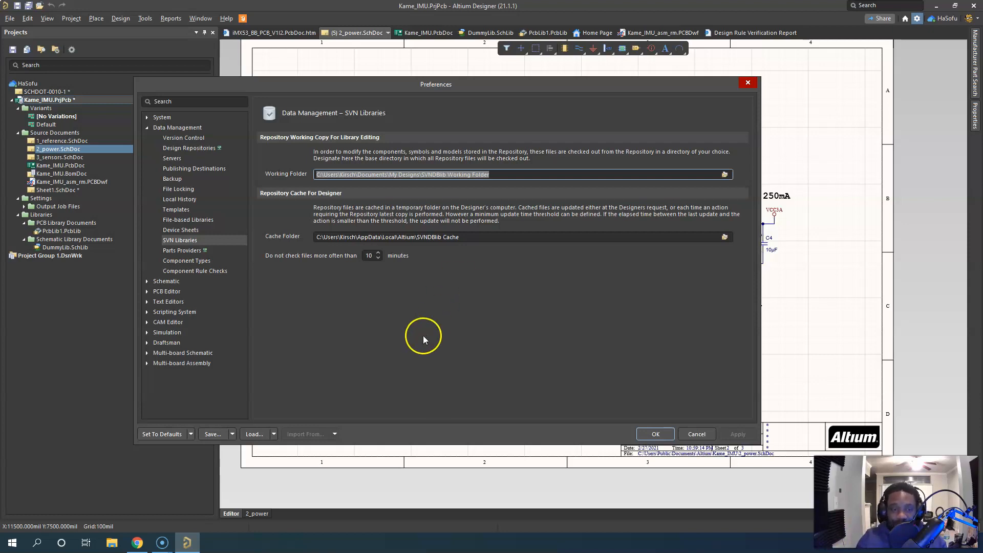
Examine the supplier list and suggested keywords in the Parts Providers preferences, widening the view and narrowing its columns, and cancel the preferences
{"action": "left_click", "coordinate": [194, 250]}
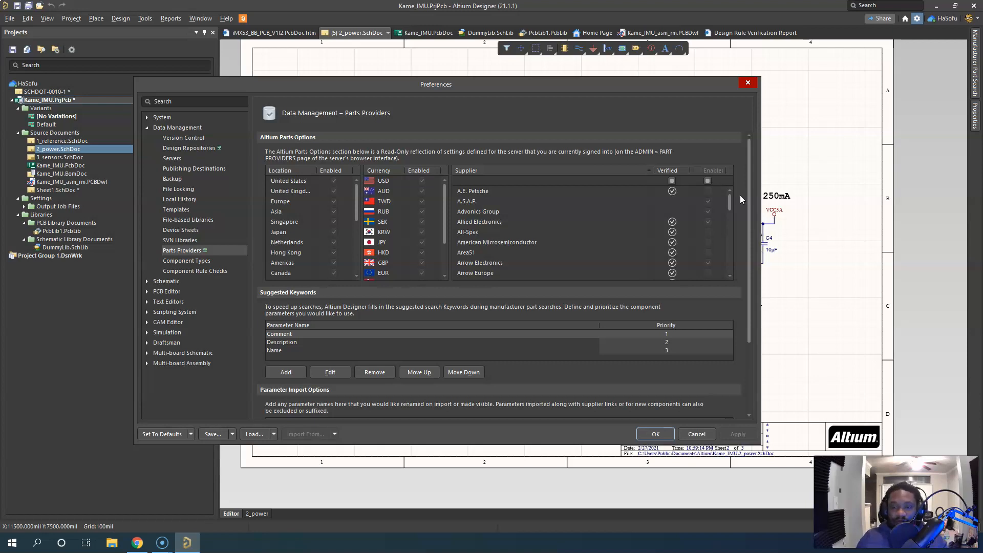
{"action": "left_click_drag", "start_coordinate": [758, 197], "coordinate": [909, 202]}
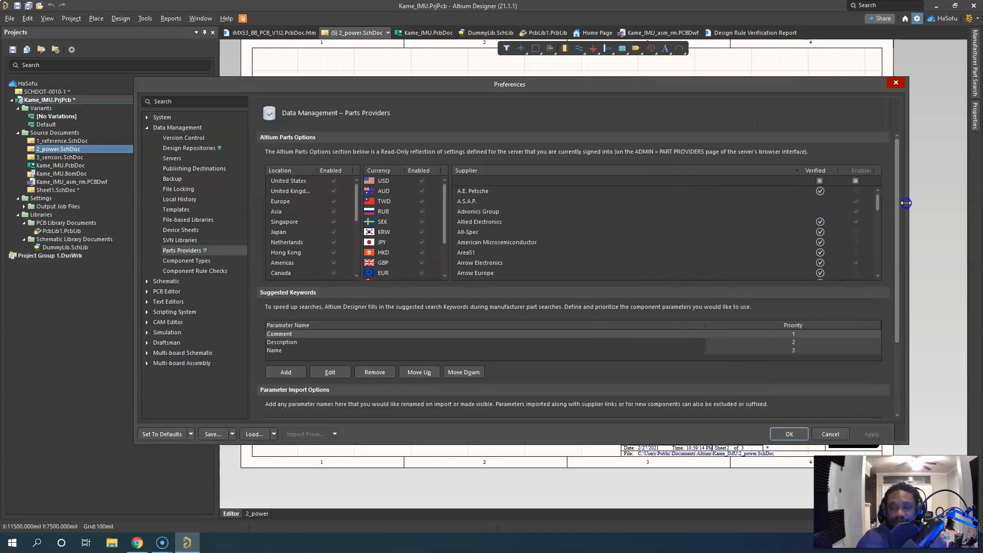
{"action": "left_click_drag", "start_coordinate": [801, 170], "coordinate": [621, 169]}
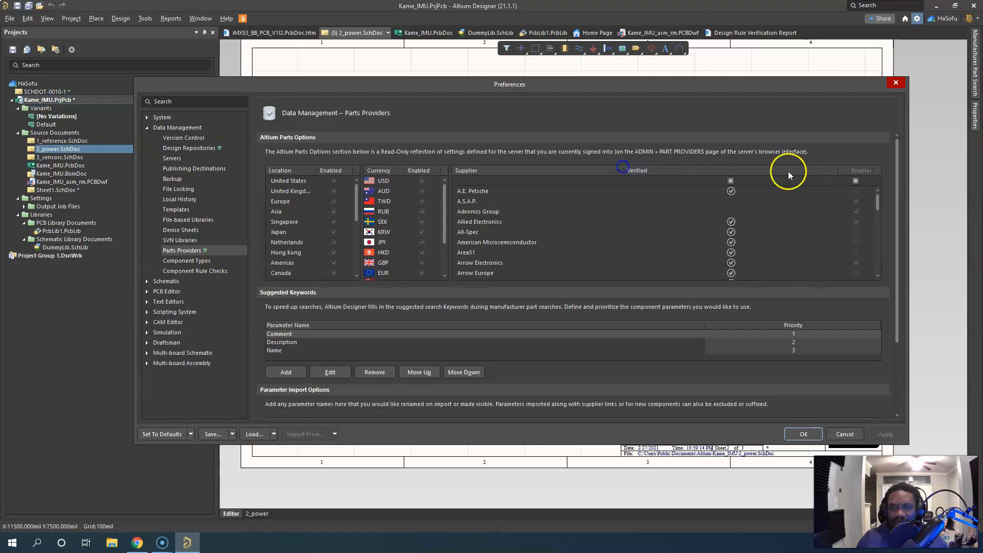
{"action": "left_click_drag", "start_coordinate": [835, 173], "coordinate": [657, 169]}
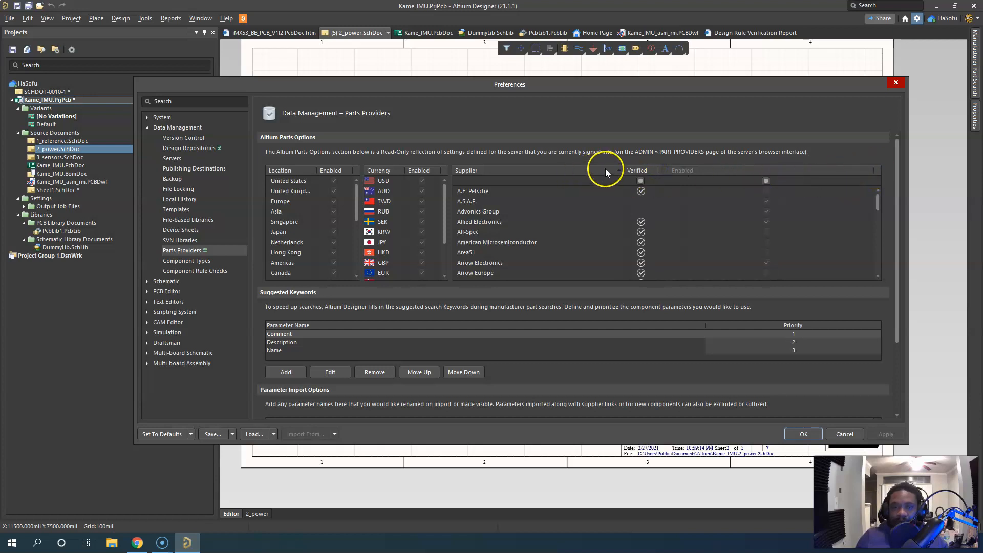
{"action": "left_click_drag", "start_coordinate": [624, 169], "coordinate": [548, 169]}
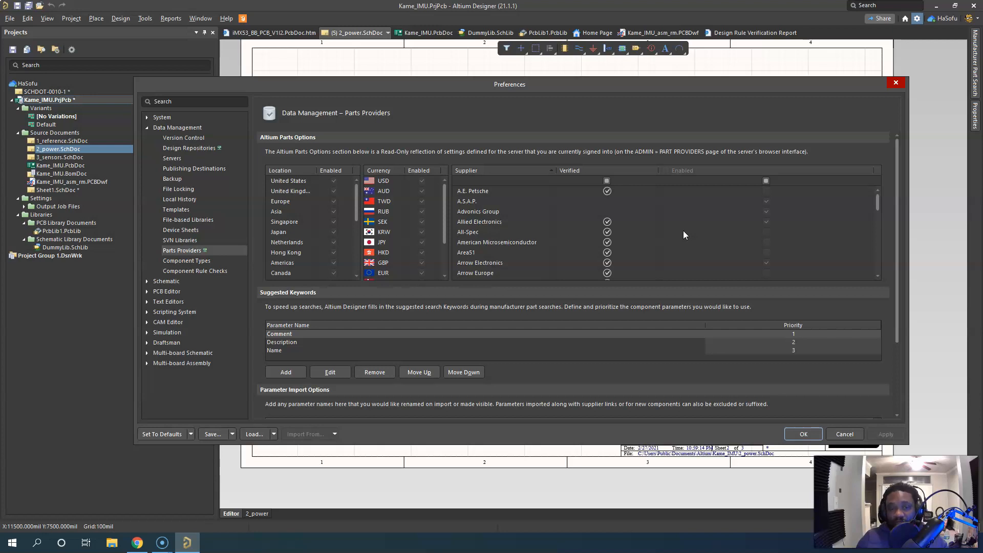
{"action": "mouse_move", "coordinate": [879, 195]}
{"action": "left_mouse_down"}
{"action": "mouse_move", "coordinate": [877, 269]}
{"action": "mouse_move", "coordinate": [887, 185]}
{"action": "left_mouse_up"}
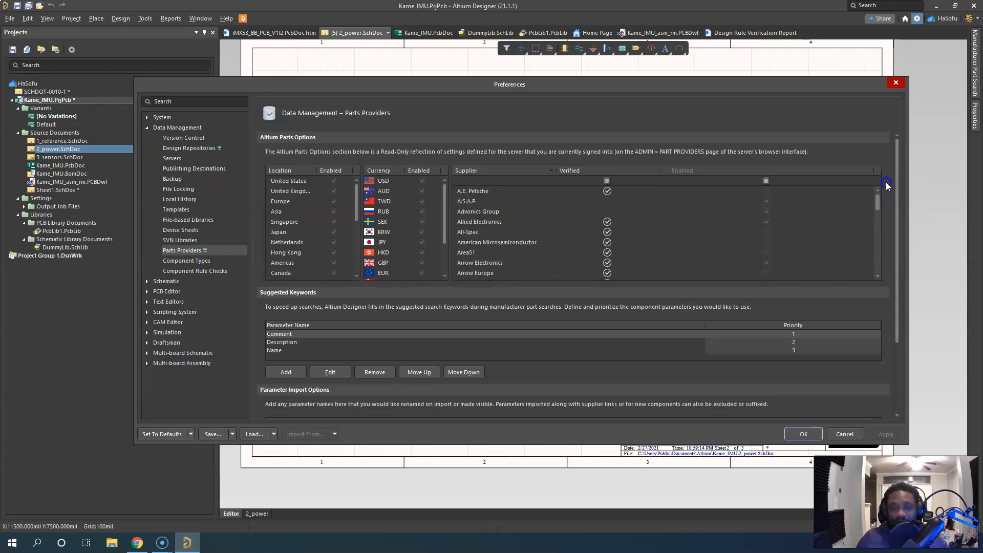
{"action": "scroll", "coordinate": [607, 231], "scroll_direction": "down", "scroll_amount": 5}
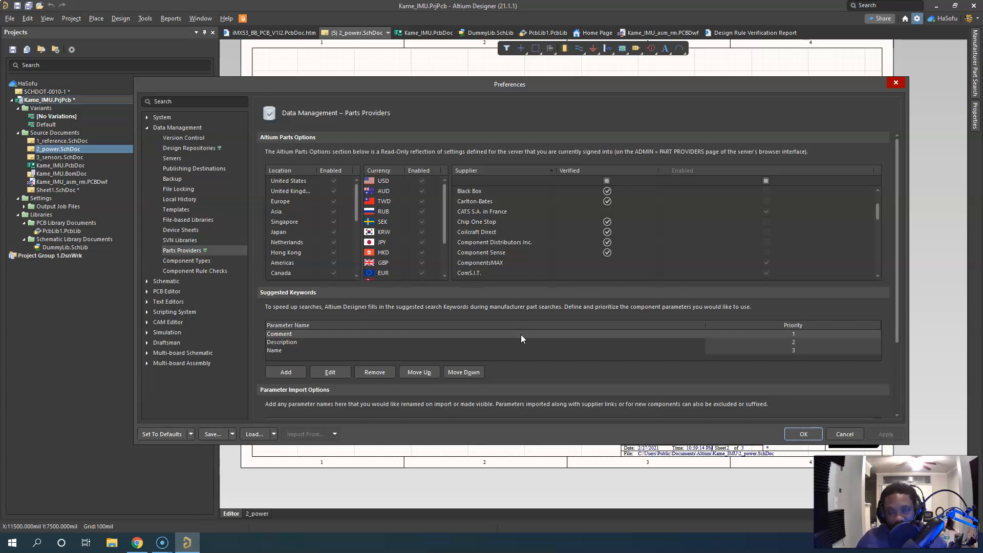
{"action": "left_click", "coordinate": [521, 354]}
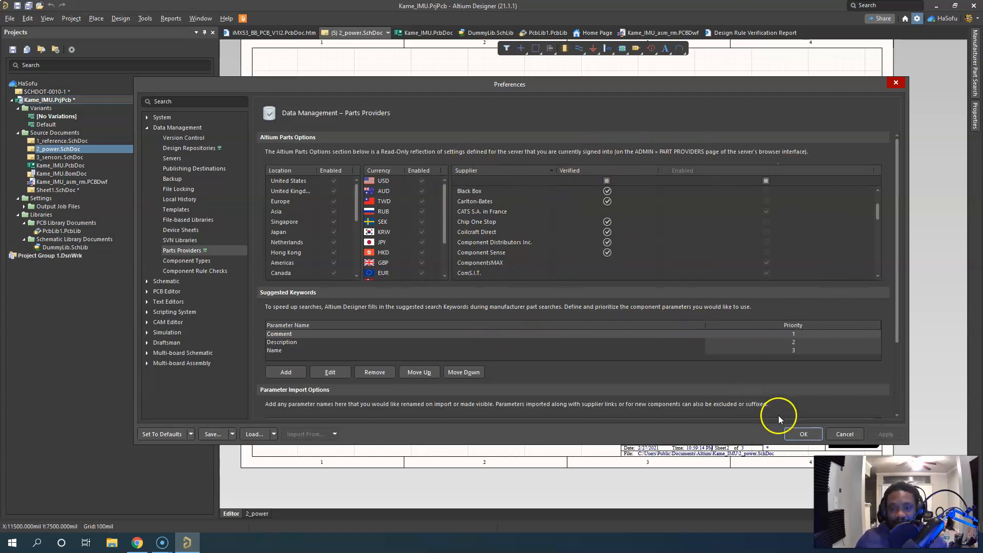
{"action": "left_click", "coordinate": [842, 437]}
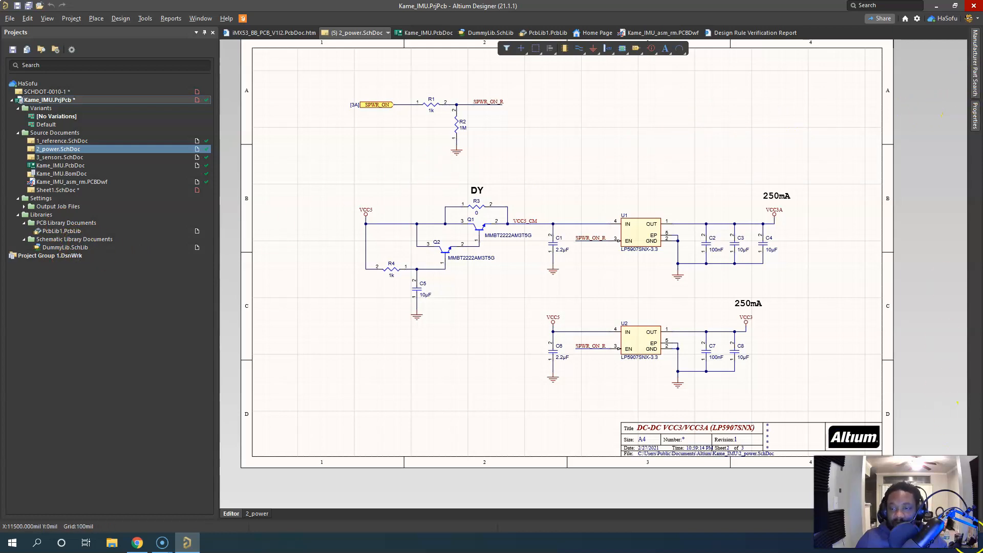
Browse the passive components in the manufacturer part search and expand the supplier offers for the KEMET C0603C102K5RACAUTO capacitor
{"action": "left_click", "coordinate": [961, 528]}
{"action": "left_click", "coordinate": [932, 407]}
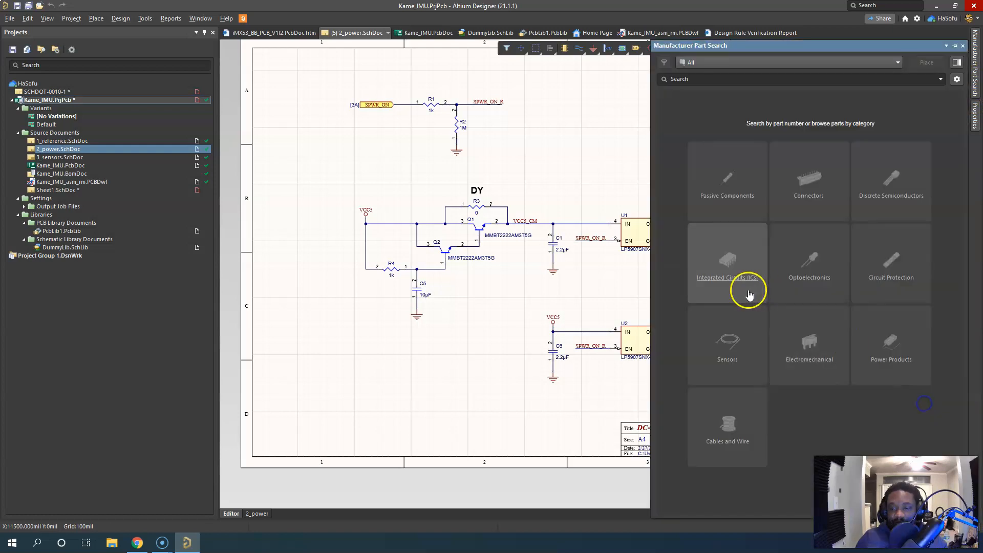
{"action": "left_click", "coordinate": [722, 185]}
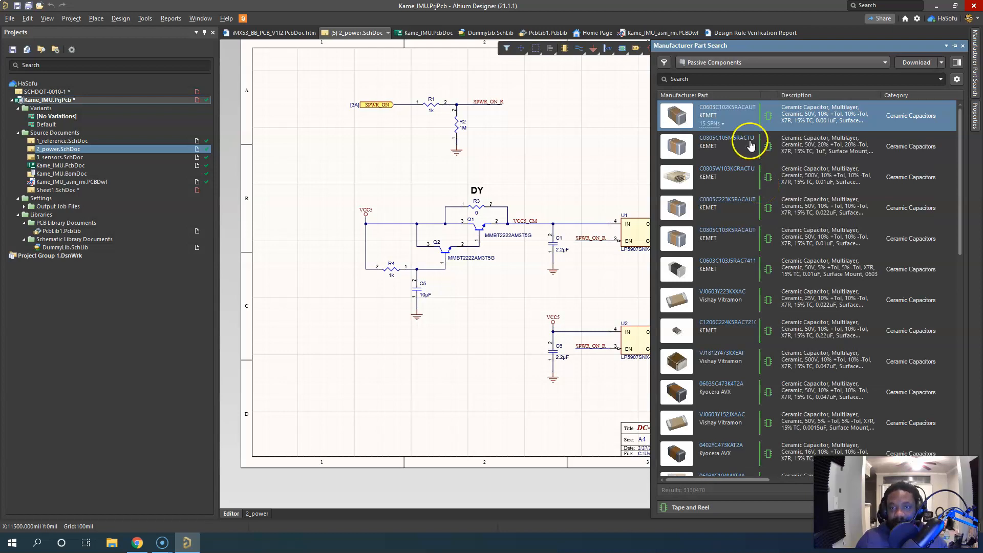
{"action": "left_click", "coordinate": [720, 127]}
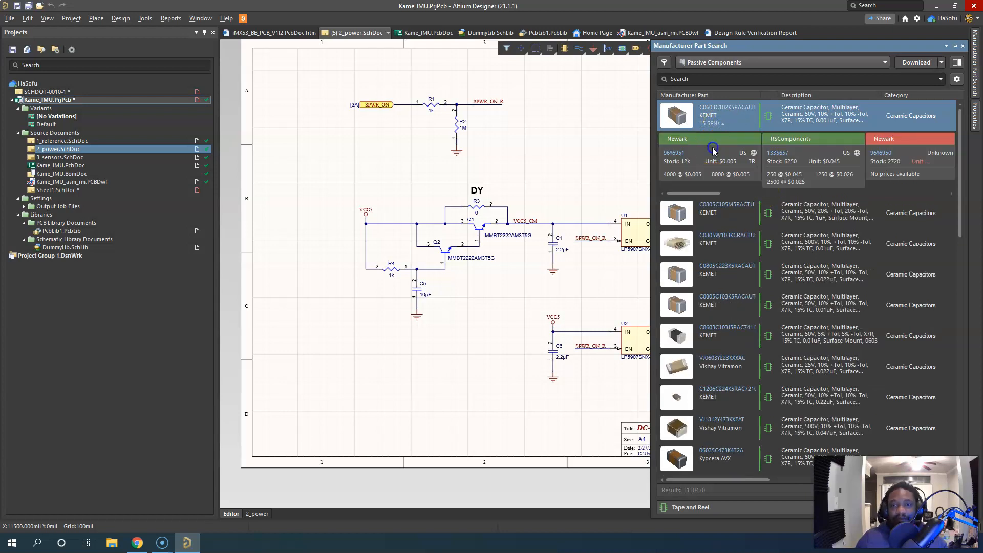
Place the C0603C102K5RACAUTO capacitor in the empty area above U1 on the 2_power schematic and end placement
{"action": "right_click", "coordinate": [712, 148]}
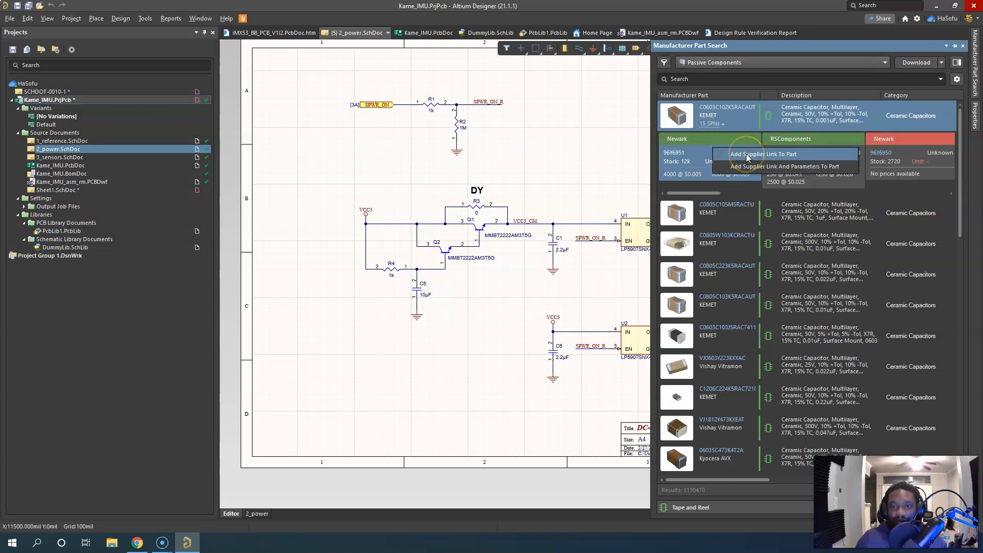
{"action": "left_click", "coordinate": [769, 113]}
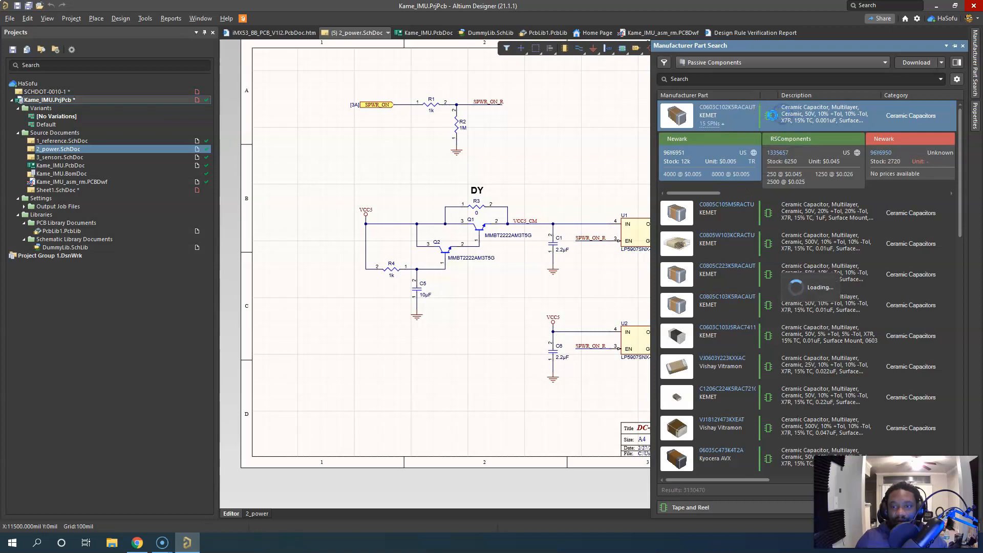
{"action": "right_click", "coordinate": [770, 113]}
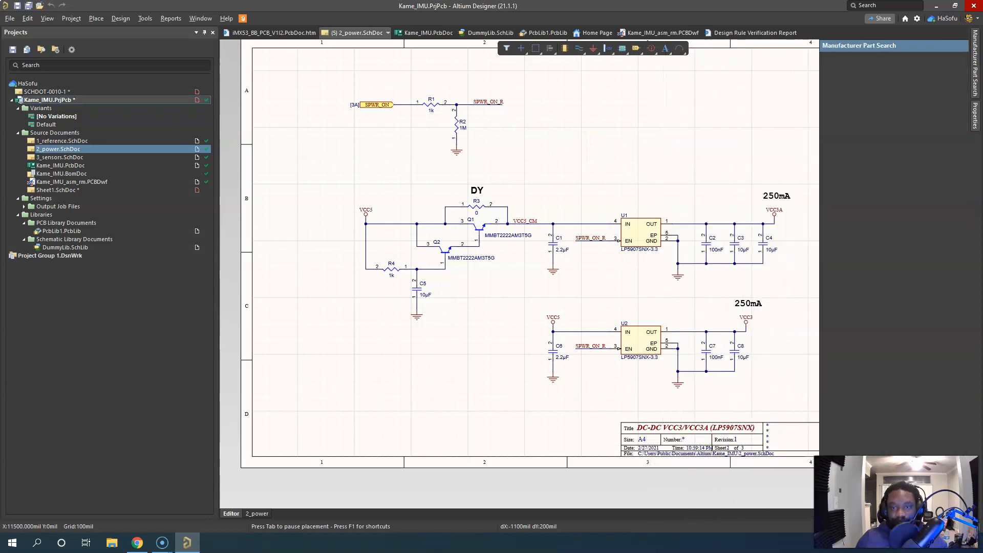
{"action": "left_click", "coordinate": [687, 122]}
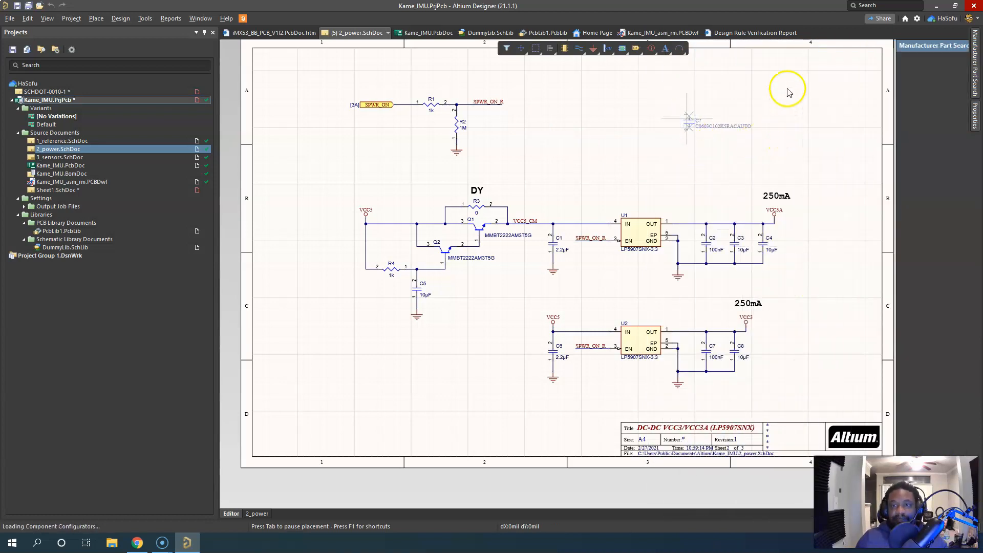
{"action": "right_click", "coordinate": [735, 119]}
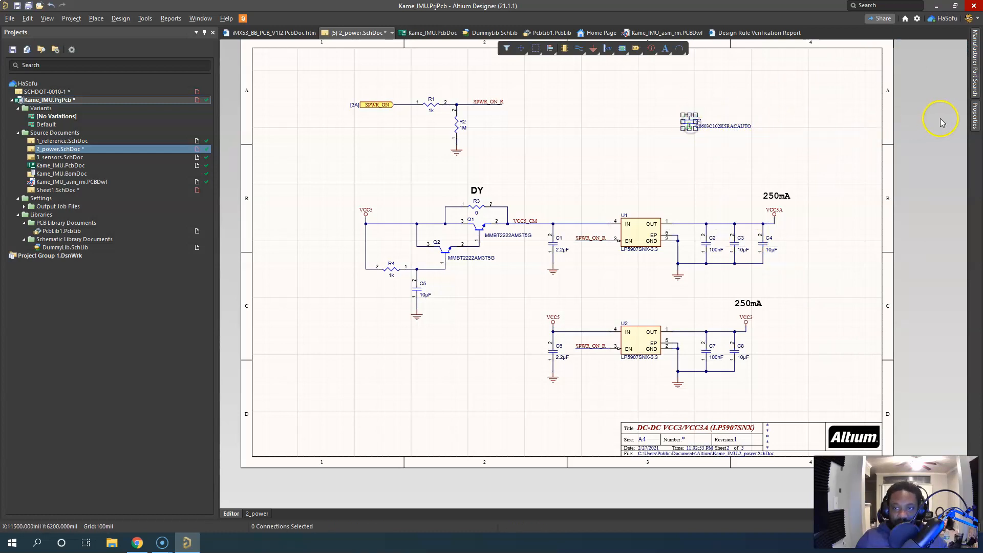
Show the object properties docked beside the 2_power schematic, narrow them to reveal the placed capacitor, and deselect its pin
{"action": "left_click", "coordinate": [975, 119]}
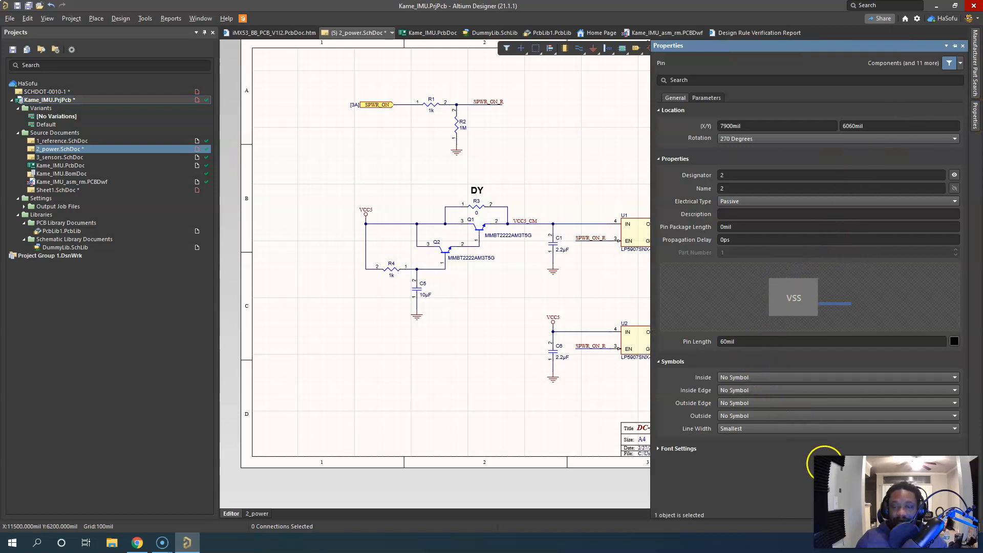
{"action": "left_click", "coordinate": [709, 98]}
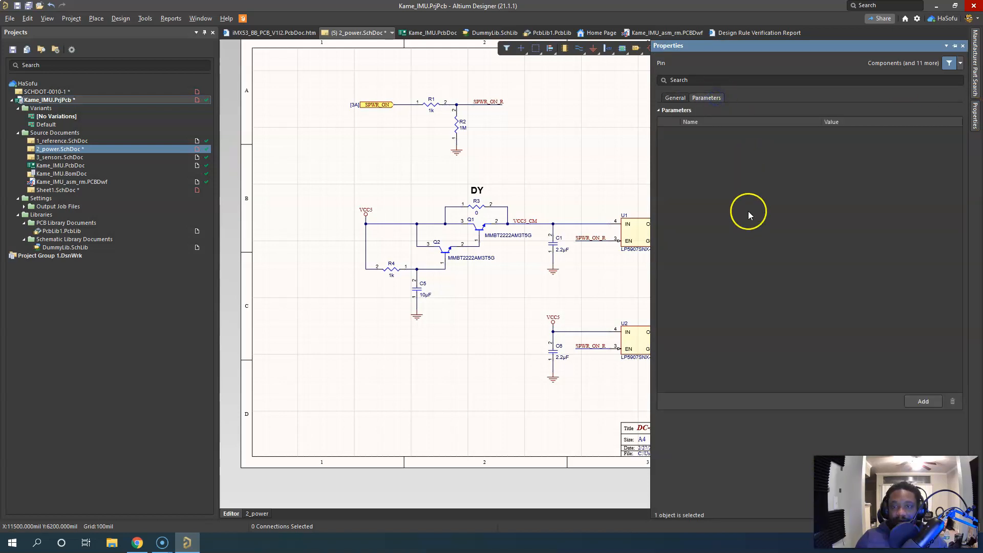
{"action": "left_click", "coordinate": [951, 45]}
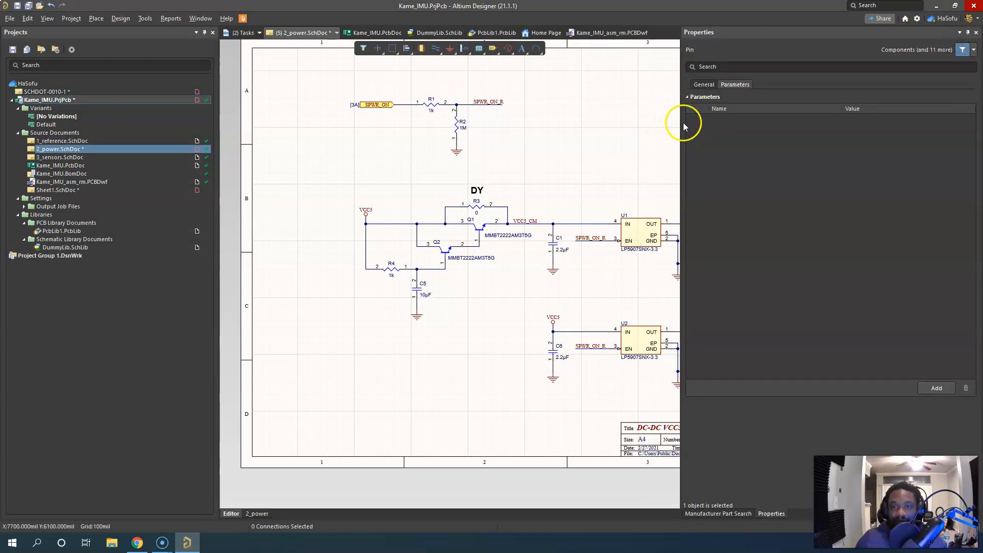
{"action": "left_click_drag", "start_coordinate": [682, 123], "coordinate": [817, 134]}
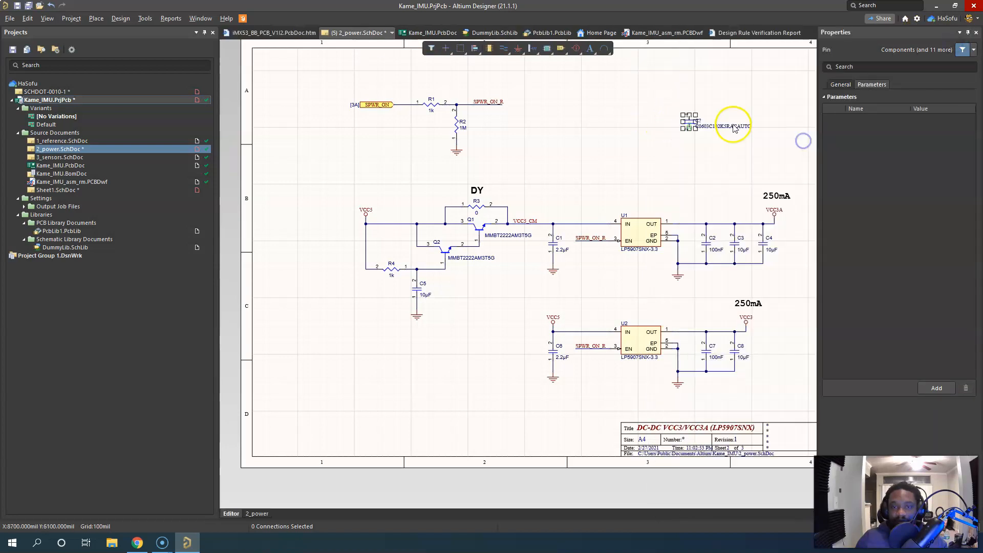
{"action": "left_click", "coordinate": [740, 90]}
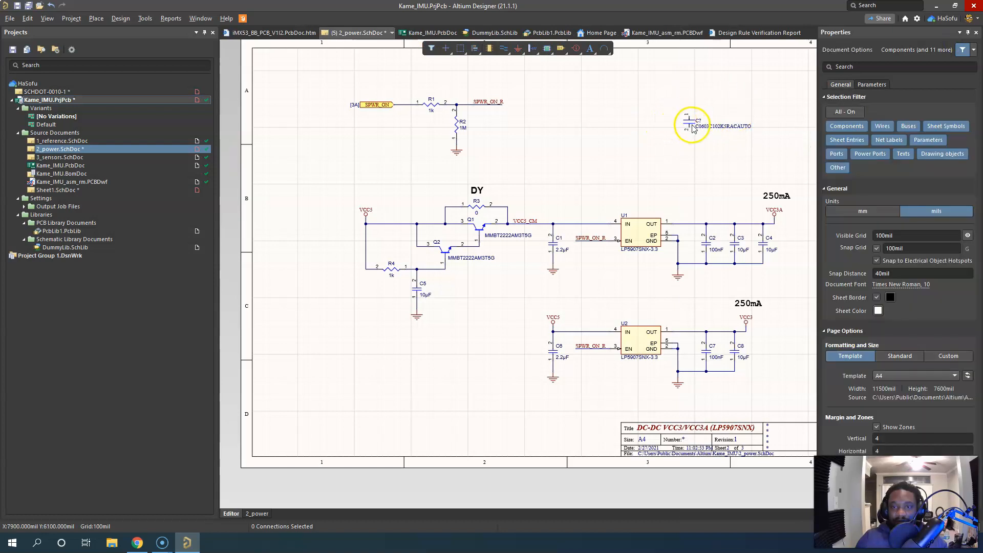
Select the C0603C102K5RACAUTO capacitor and examine its description and full parameter list, widening the properties for readability
{"action": "left_click", "coordinate": [693, 124]}
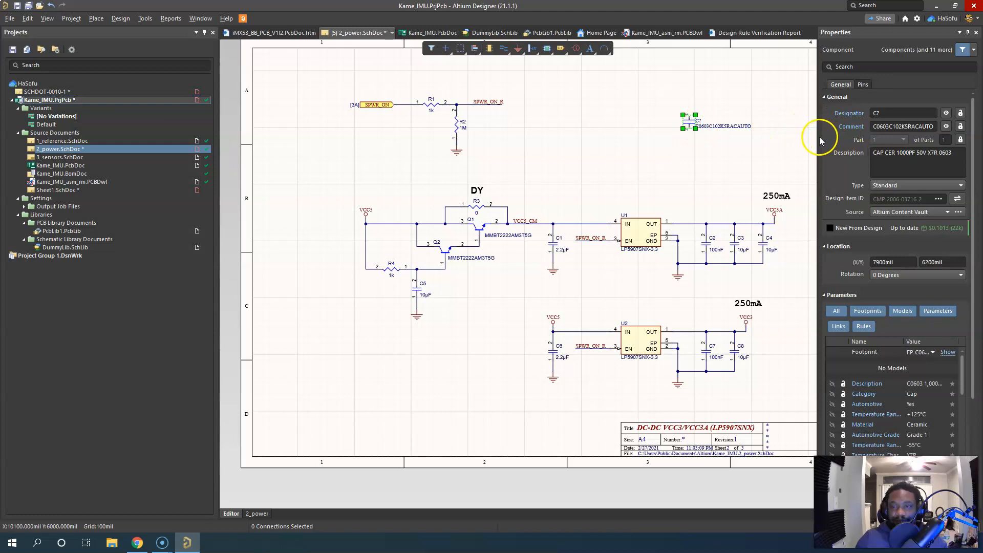
{"action": "left_click_drag", "start_coordinate": [819, 137], "coordinate": [742, 138]}
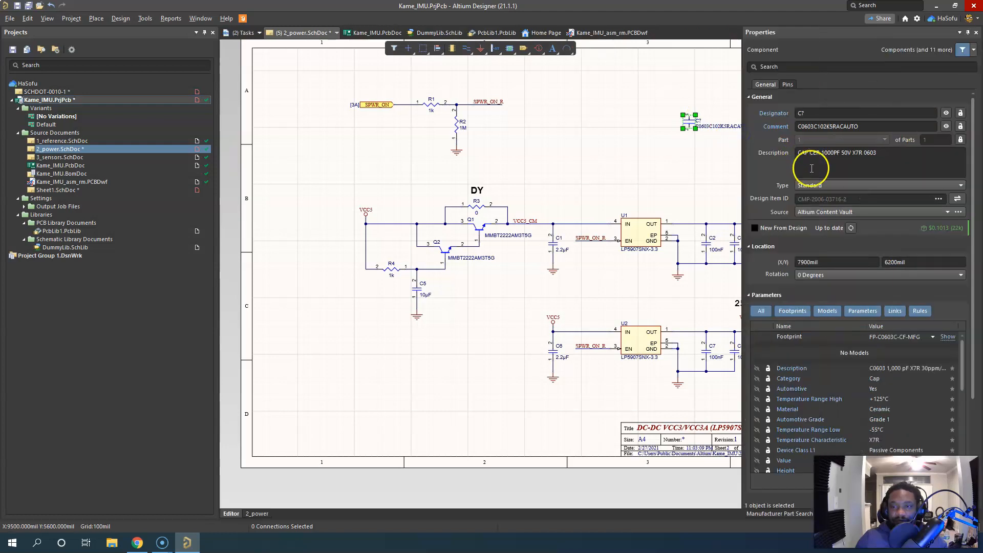
{"action": "left_click", "coordinate": [876, 153]}
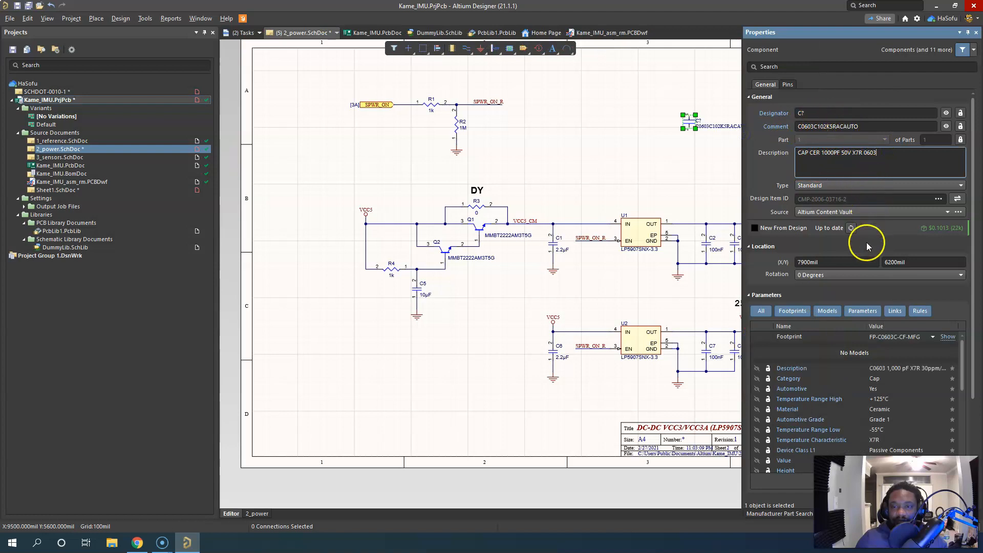
{"action": "scroll", "coordinate": [866, 244], "scroll_direction": "down", "scroll_amount": 3}
{"action": "scroll", "coordinate": [867, 248], "scroll_direction": "down", "scroll_amount": 2}
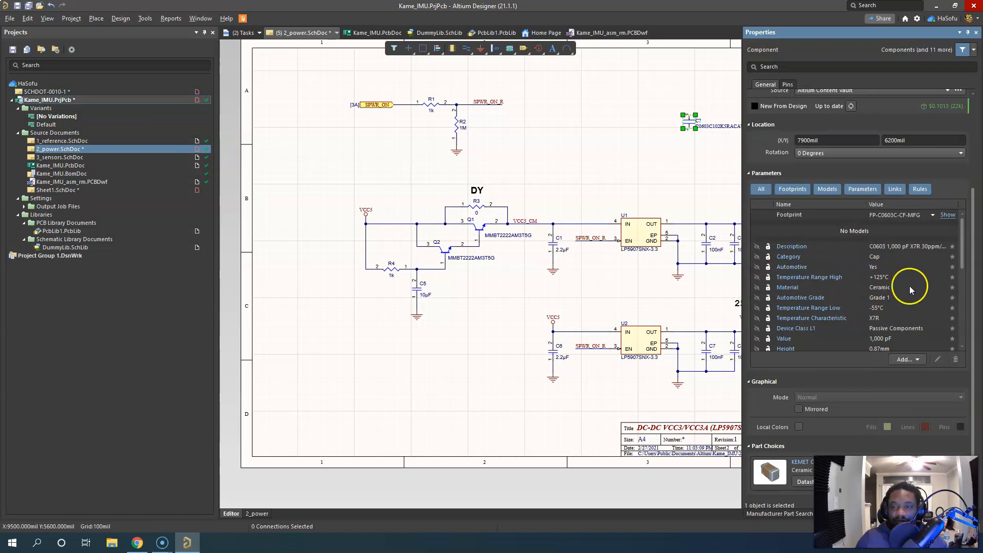
{"action": "left_click_drag", "start_coordinate": [962, 227], "coordinate": [965, 325]}
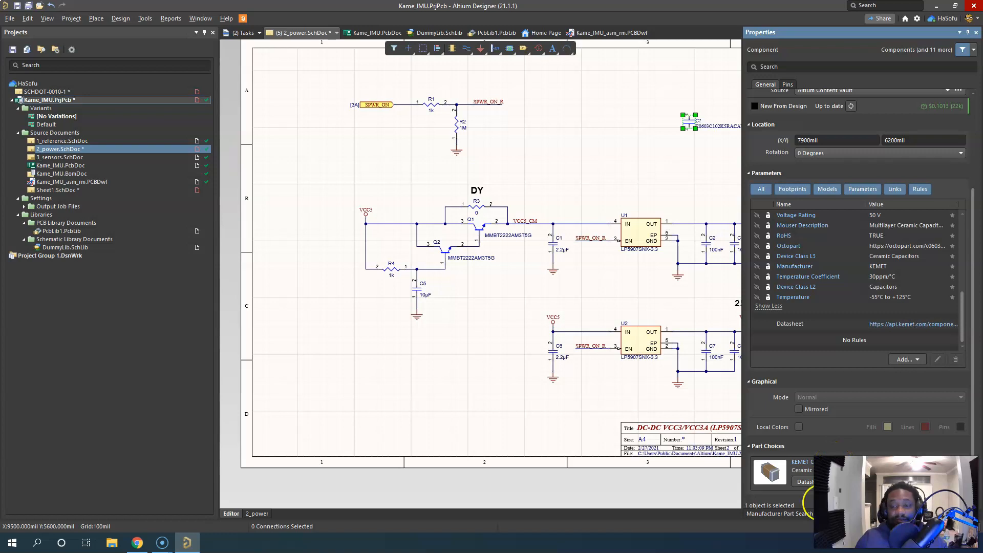
Open the KEMET capacitor's datasheet from its part choices, minimize the browser, and deselect the capacitor on the schematic
{"action": "left_click", "coordinate": [808, 484]}
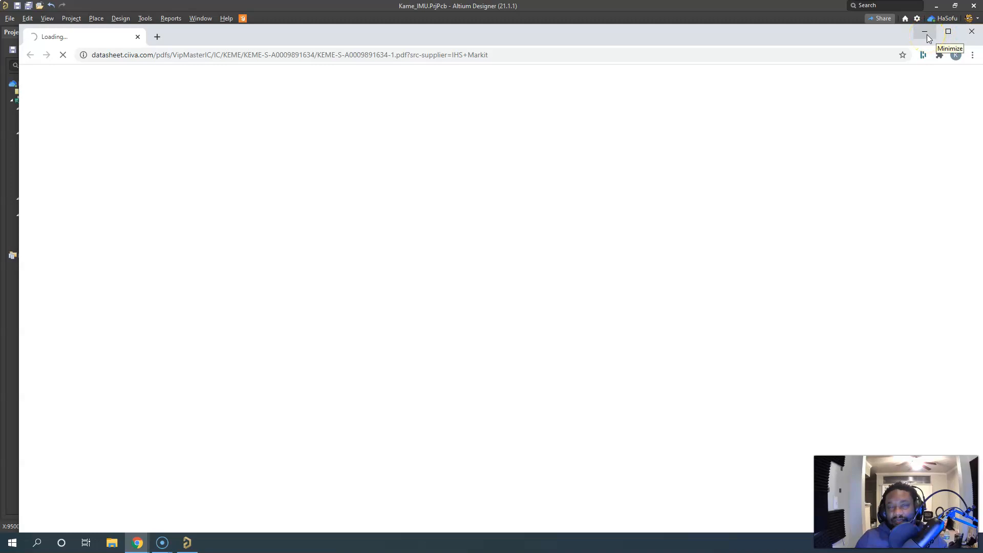
{"action": "left_click", "coordinate": [927, 35]}
{"action": "left_click", "coordinate": [453, 201]}
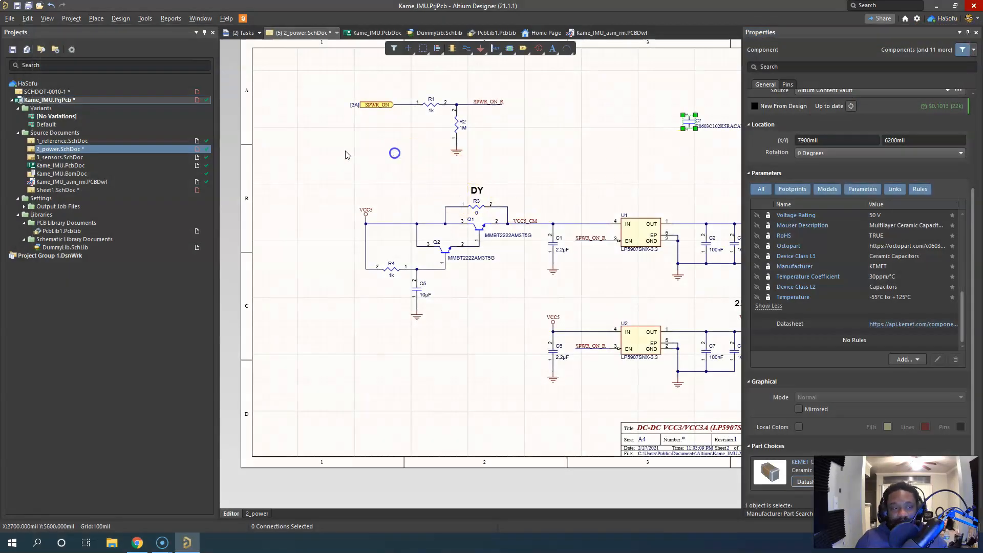
{"action": "left_click", "coordinate": [395, 152]}
Reopen the Parts Providers preferences and examine the supplier list from start to end, checking which suppliers are verified
{"action": "left_click", "coordinate": [916, 19]}
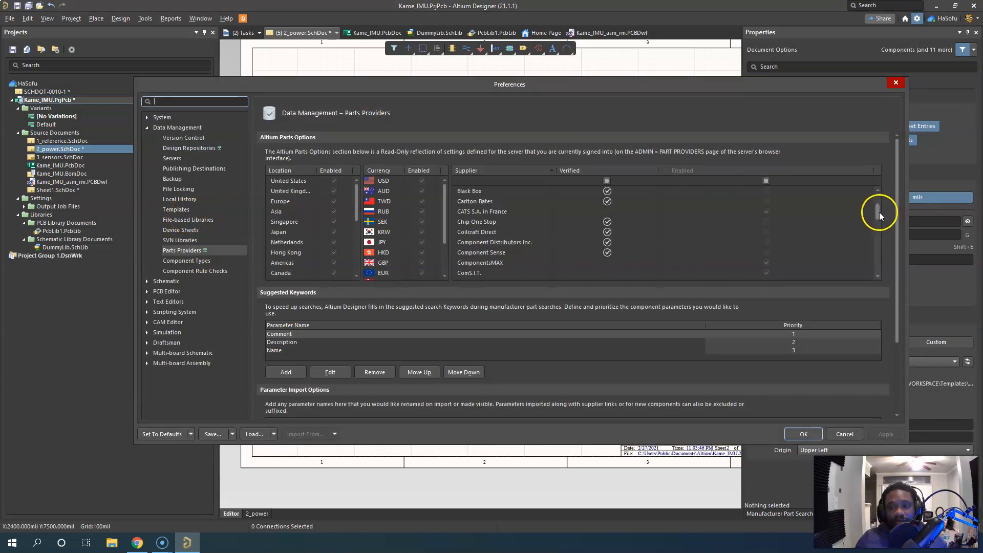
{"action": "left_click_drag", "start_coordinate": [878, 212], "coordinate": [880, 184]}
{"action": "scroll", "coordinate": [536, 251], "scroll_direction": "down", "scroll_amount": 2}
{"action": "scroll", "coordinate": [509, 210], "scroll_direction": "up", "scroll_amount": 2}
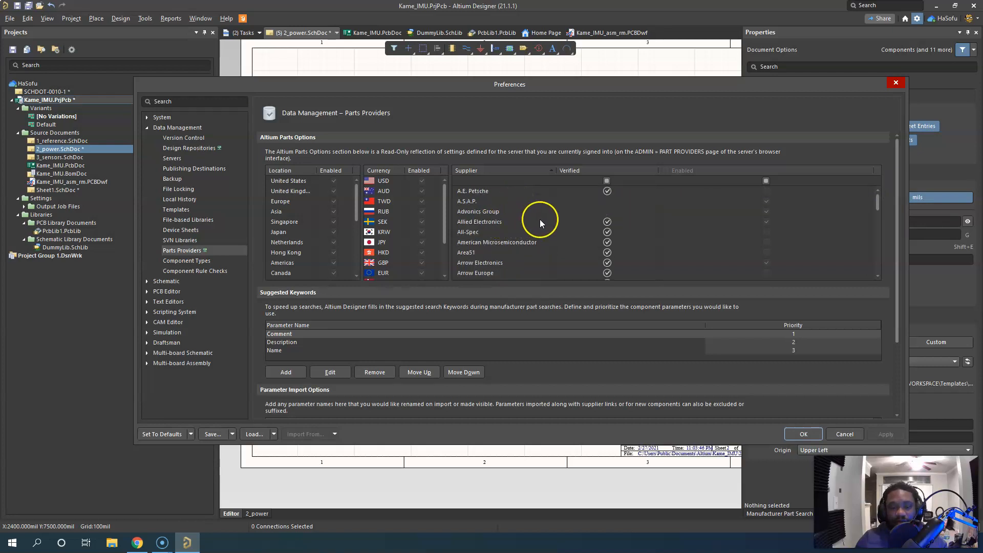
{"action": "scroll", "coordinate": [513, 237], "scroll_direction": "down", "scroll_amount": 1}
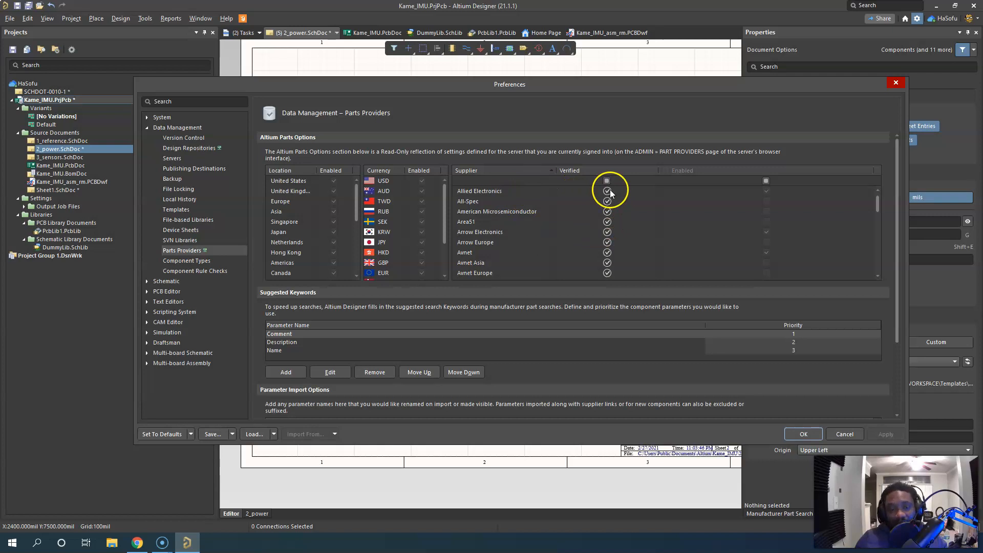
{"action": "scroll", "coordinate": [517, 234], "scroll_direction": "down", "scroll_amount": 3}
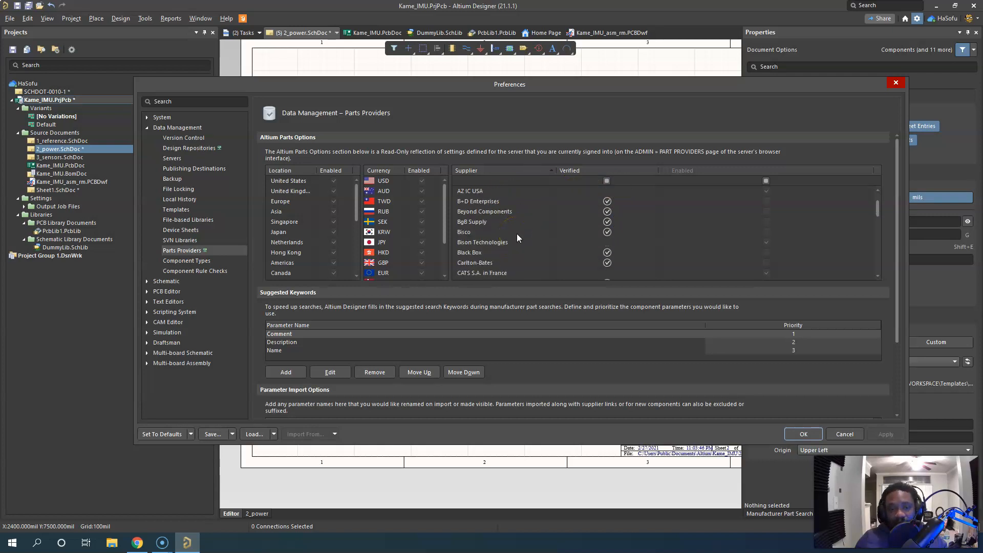
{"action": "scroll", "coordinate": [517, 233], "scroll_direction": "down", "scroll_amount": 4}
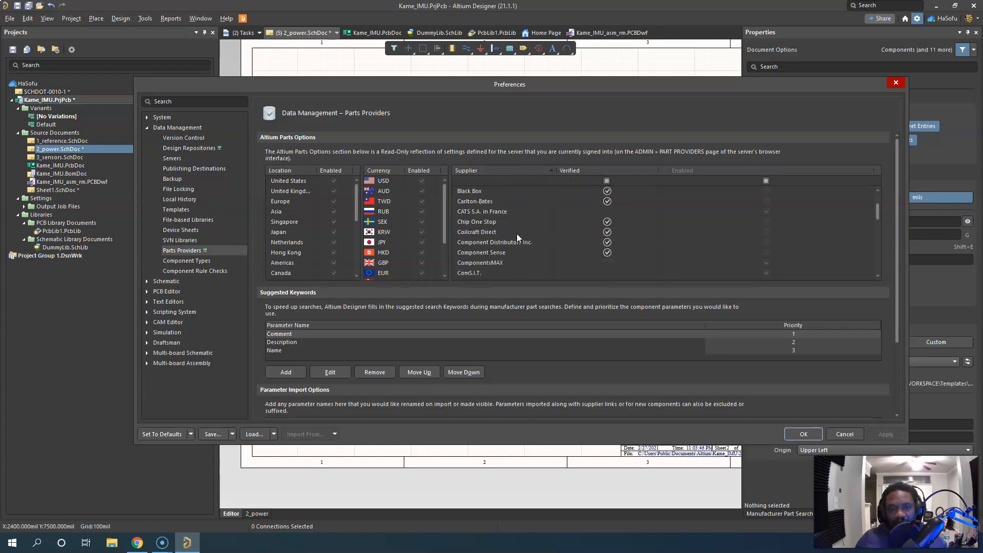
{"action": "scroll", "coordinate": [517, 233], "scroll_direction": "down", "scroll_amount": 2}
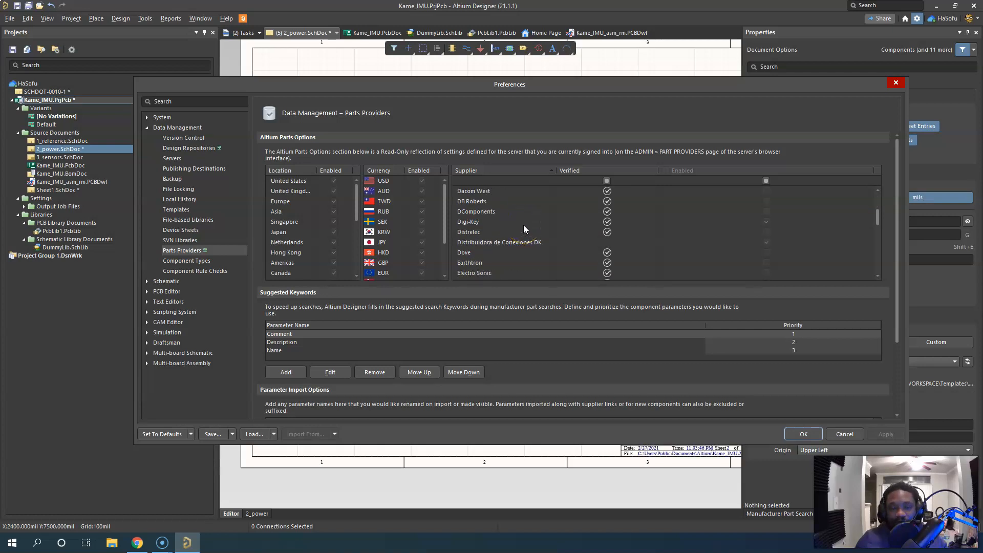
{"action": "left_click", "coordinate": [606, 228]}
{"action": "scroll", "coordinate": [529, 230], "scroll_direction": "down", "scroll_amount": 1}
{"action": "scroll", "coordinate": [529, 231], "scroll_direction": "down", "scroll_amount": 6}
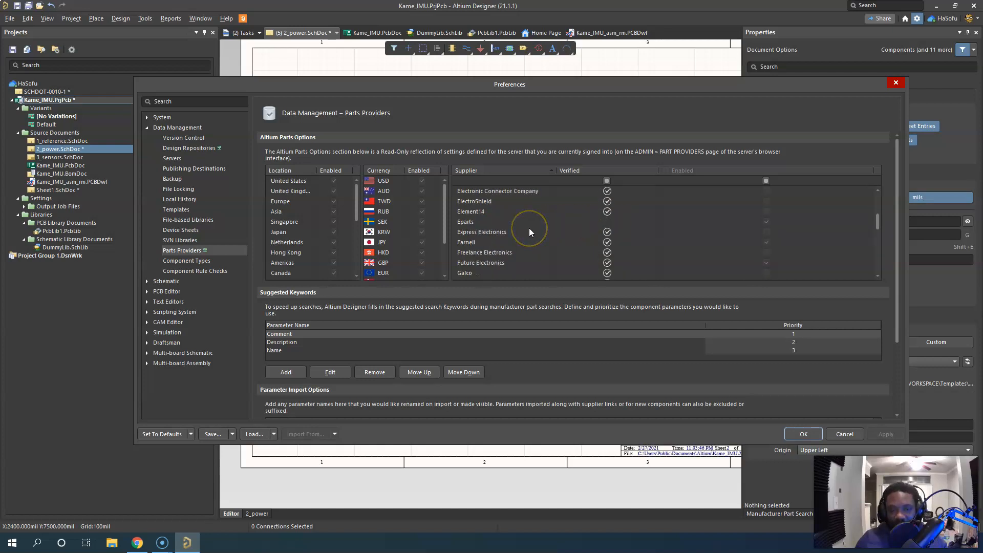
{"action": "scroll", "coordinate": [529, 228], "scroll_direction": "down", "scroll_amount": 6}
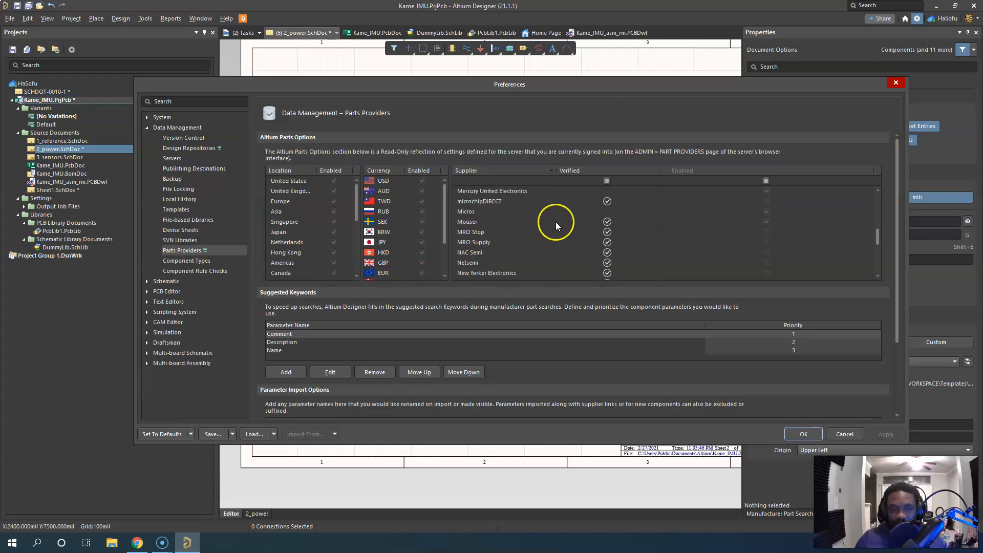
{"action": "scroll", "coordinate": [519, 241], "scroll_direction": "down", "scroll_amount": 3}
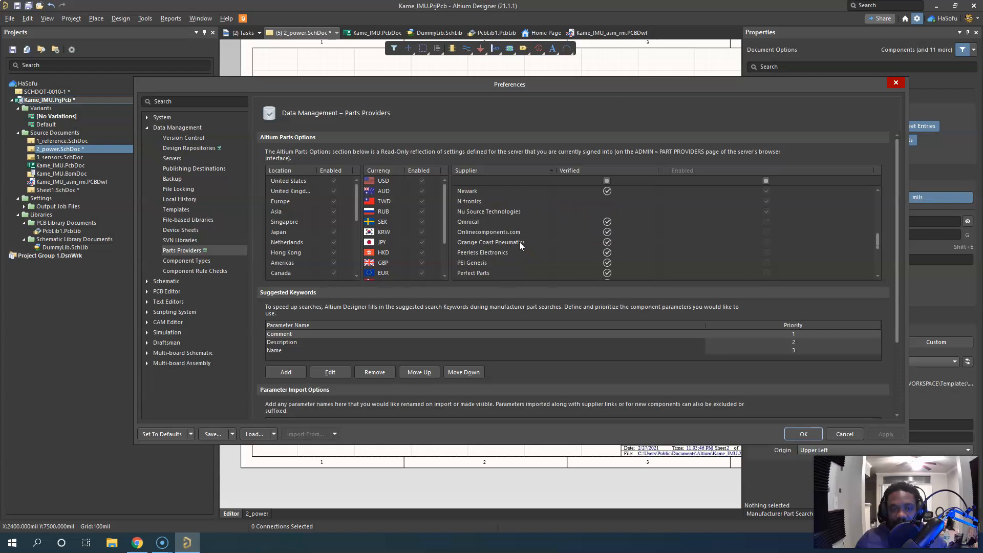
{"action": "scroll", "coordinate": [526, 241], "scroll_direction": "down", "scroll_amount": 5}
{"action": "scroll", "coordinate": [526, 241], "scroll_direction": "down", "scroll_amount": 3}
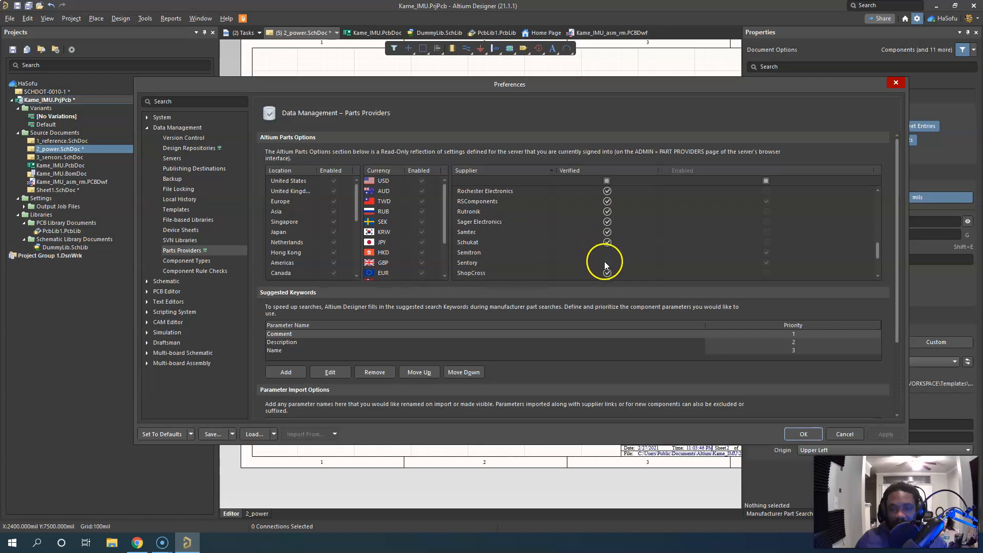
{"action": "scroll", "coordinate": [492, 246], "scroll_direction": "down", "scroll_amount": 3}
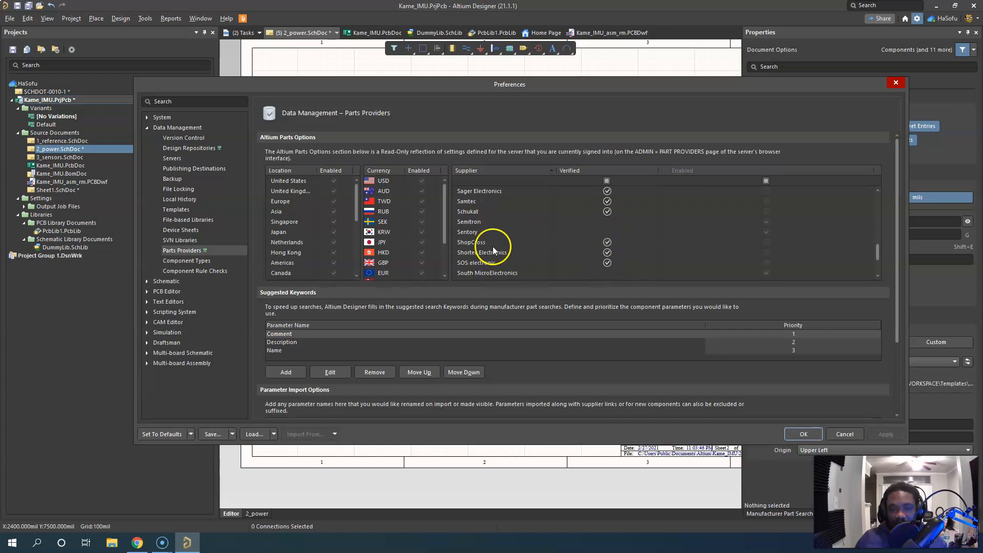
{"action": "scroll", "coordinate": [500, 246], "scroll_direction": "down", "scroll_amount": 5}
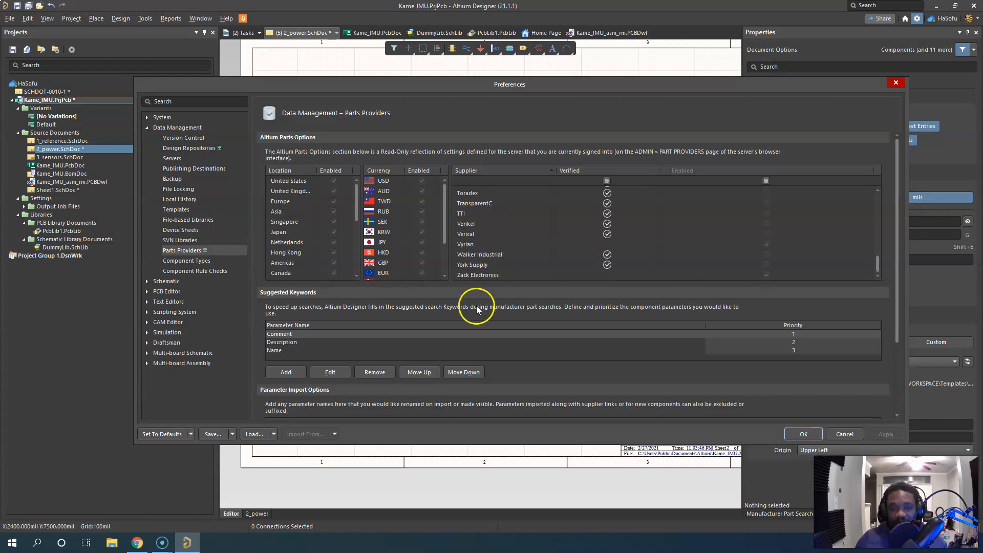
Review the Component Types preferences, narrowing the Name and Template columns to read each type's template and default folder
{"action": "left_click", "coordinate": [192, 260]}
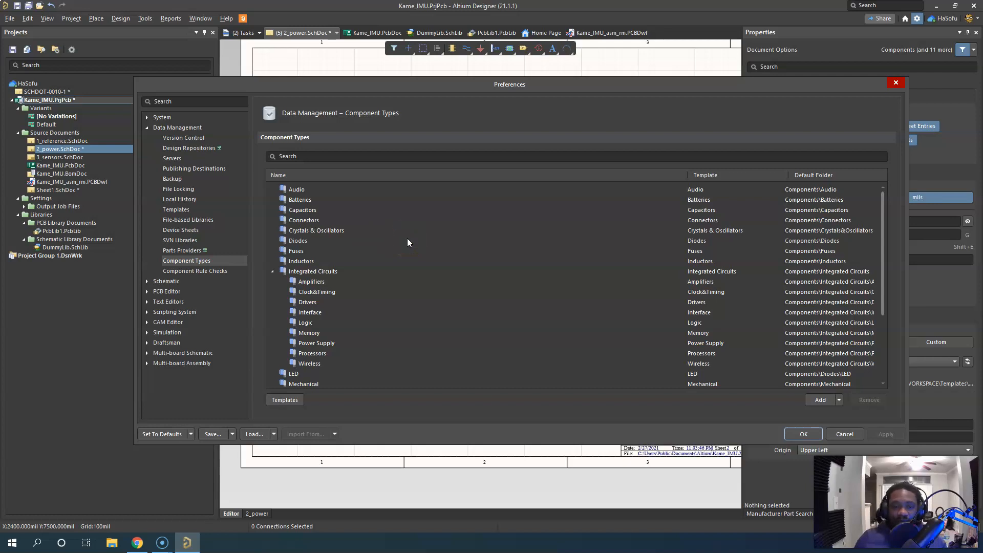
{"action": "left_click", "coordinate": [301, 190]}
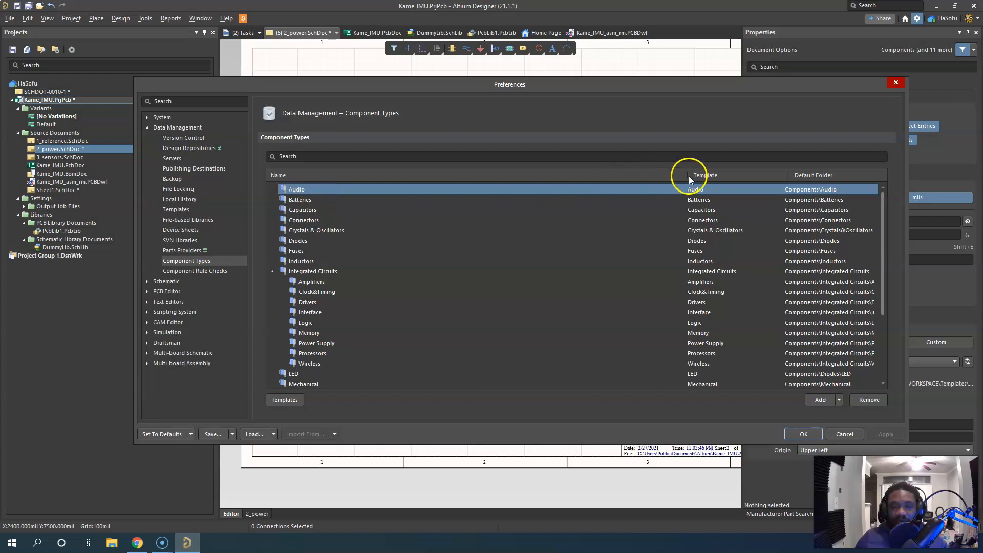
{"action": "left_click_drag", "start_coordinate": [686, 176], "coordinate": [395, 177]}
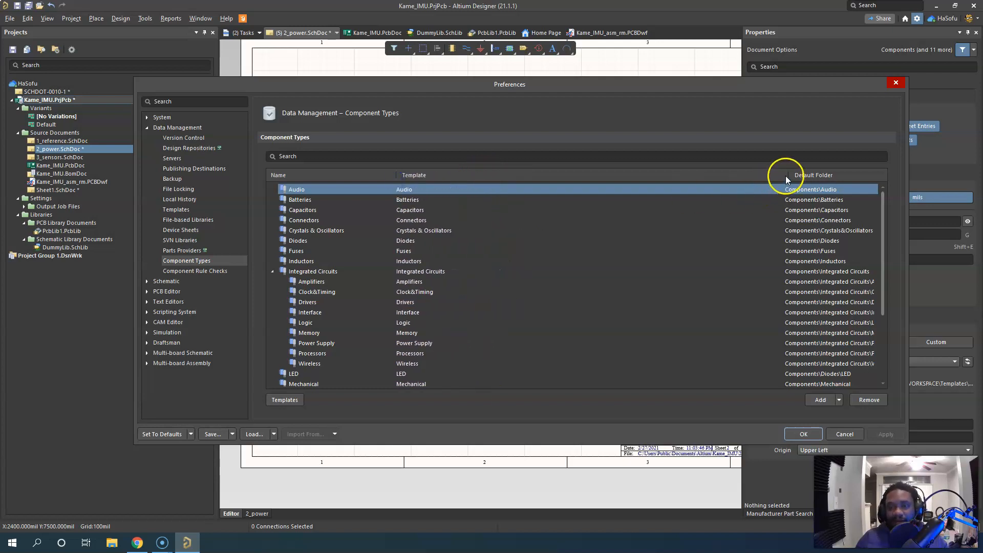
{"action": "left_click_drag", "start_coordinate": [787, 174], "coordinate": [490, 174]}
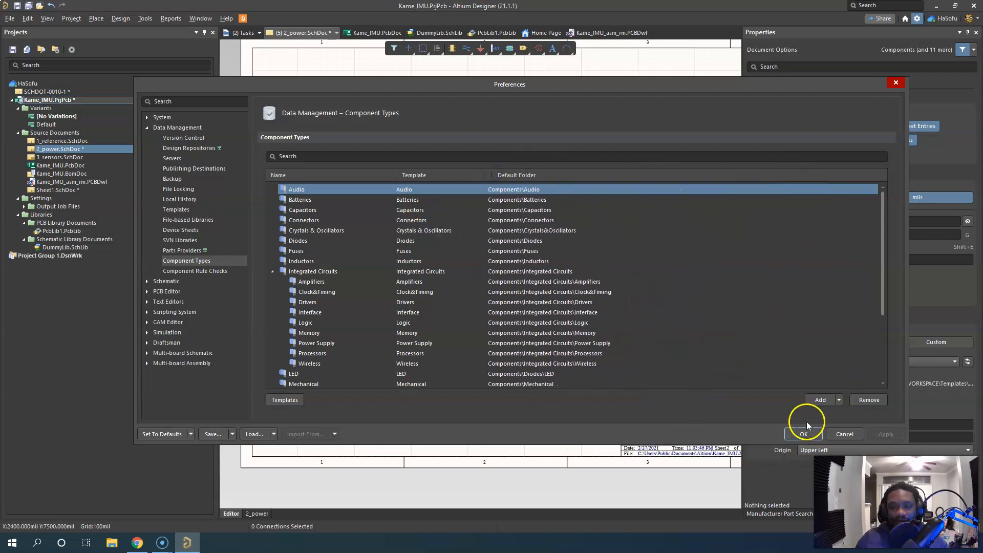
{"action": "scroll", "coordinate": [625, 268], "scroll_direction": "down", "scroll_amount": 4}
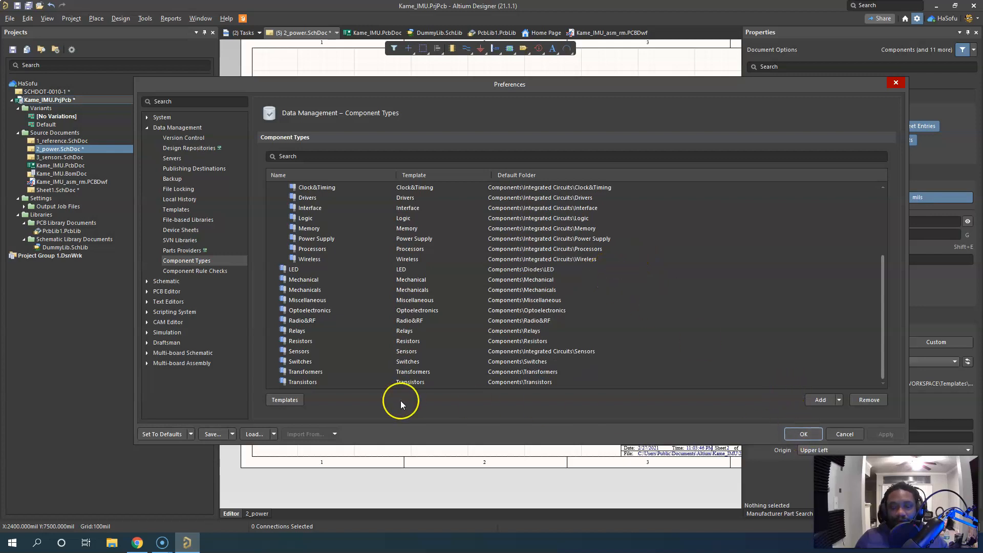
Inspect the mapping of templates to component types, cancel the template editor, and accept the preferences
{"action": "left_click", "coordinate": [273, 402]}
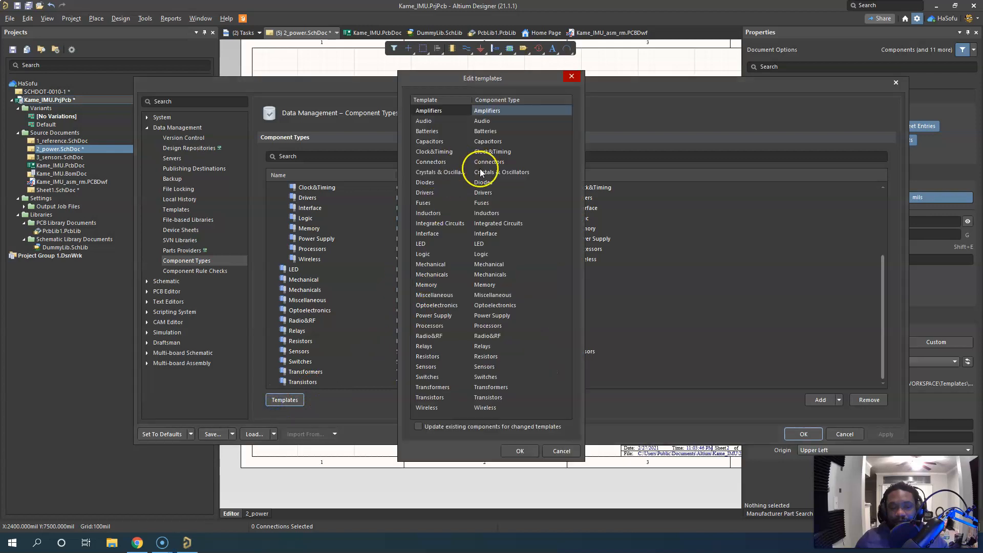
{"action": "left_click", "coordinate": [561, 452]}
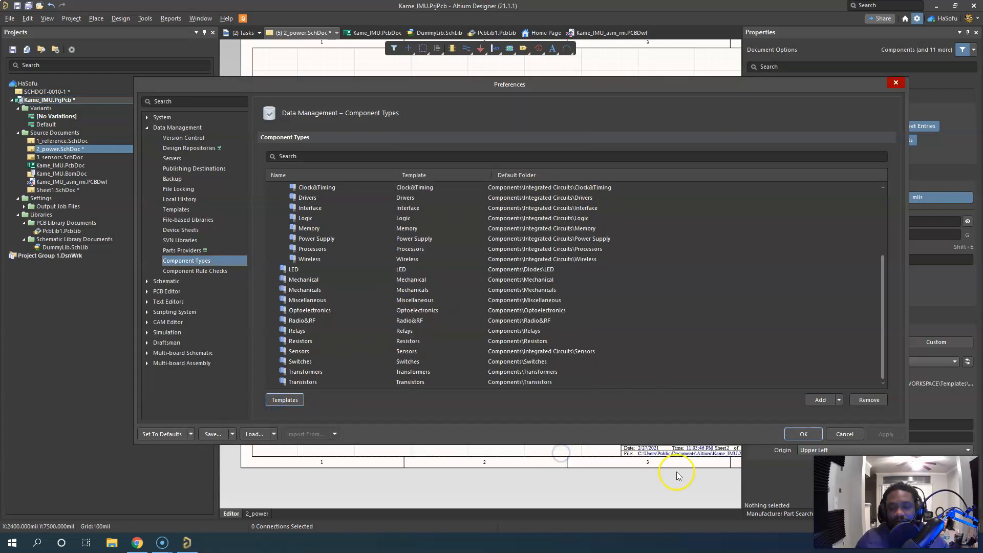
{"action": "left_click", "coordinate": [803, 434]}
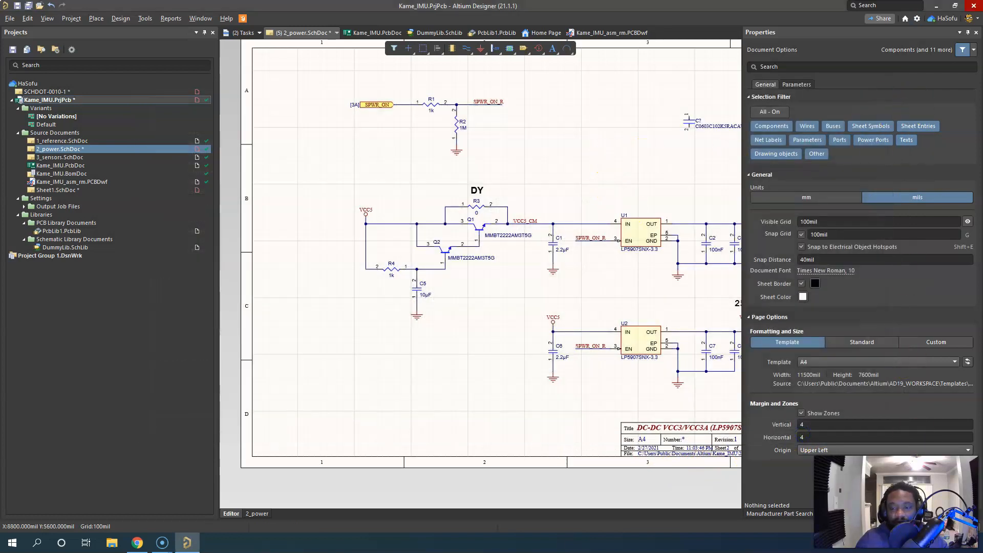
Open the Components library browser, move it over the middle of the schematic, and collapse its category list
{"action": "left_click", "coordinate": [965, 526]}
{"action": "left_click", "coordinate": [939, 371]}
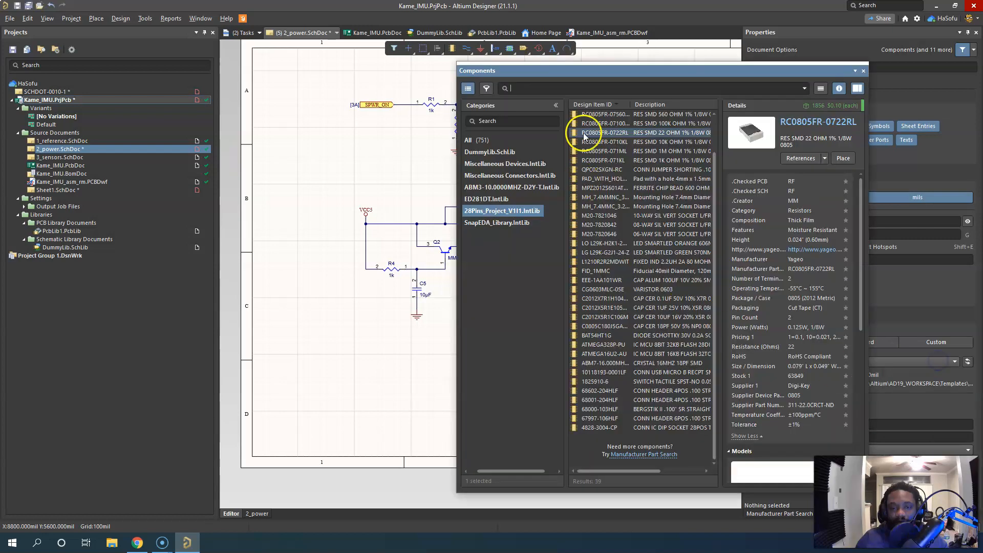
{"action": "left_click_drag", "start_coordinate": [599, 72], "coordinate": [438, 76]}
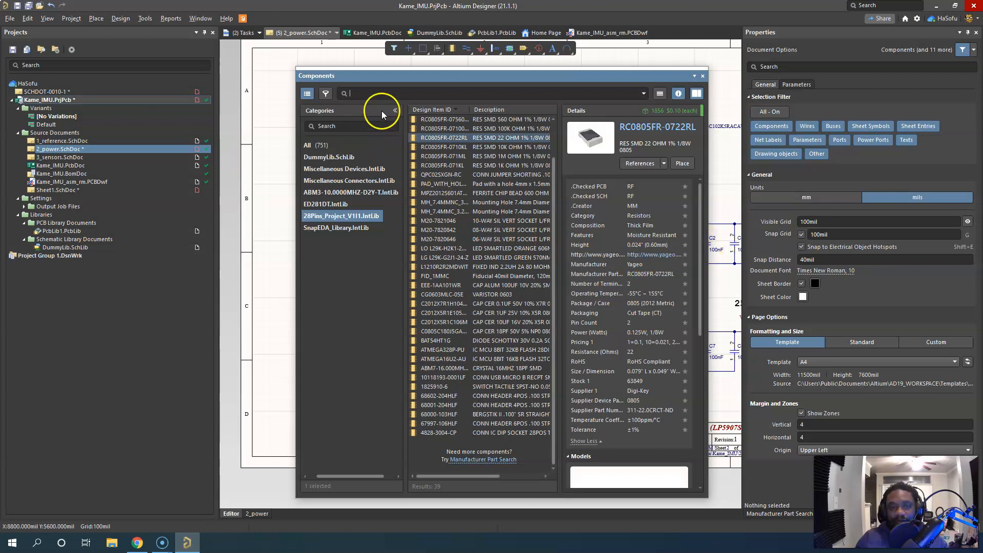
{"action": "left_click", "coordinate": [394, 110]}
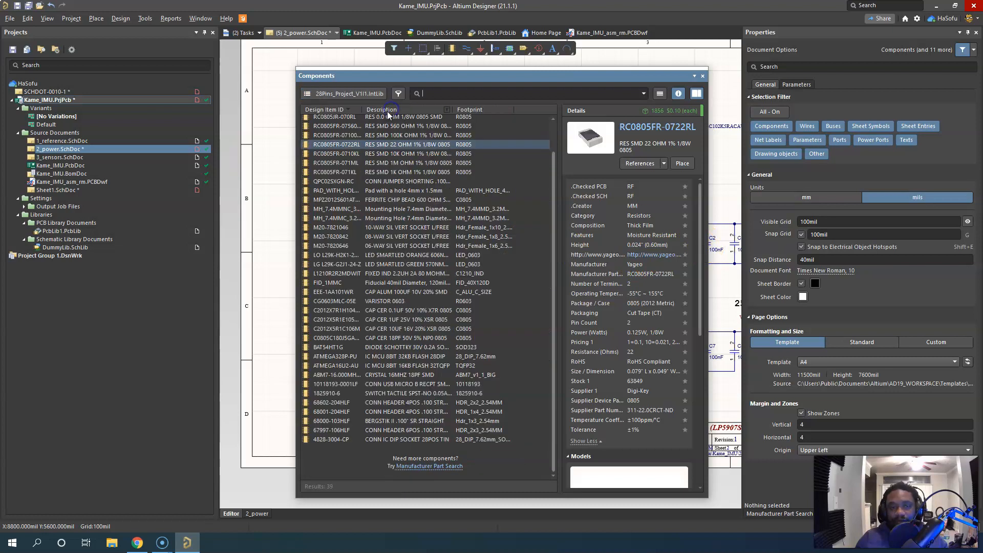
Show the component categories again, expand All, and browse the parts from Audio through Crystals & Oscillators
{"action": "left_click", "coordinate": [367, 93]}
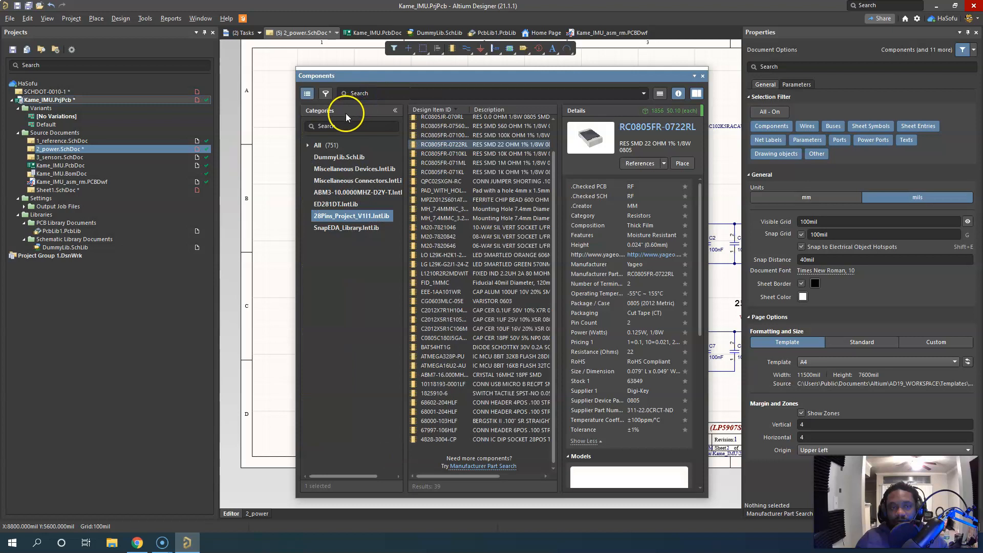
{"action": "left_click", "coordinate": [308, 144]}
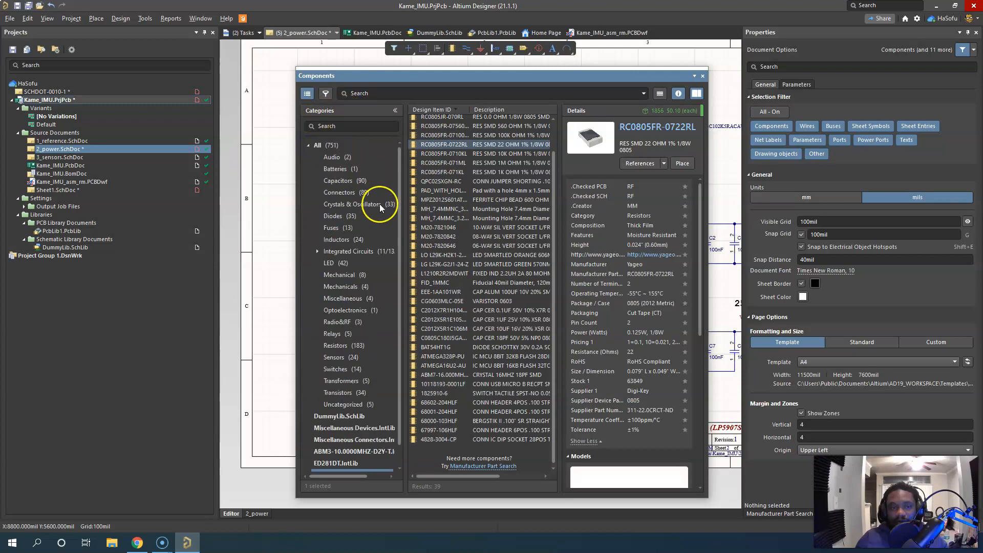
{"action": "left_click", "coordinate": [338, 157]}
{"action": "left_click", "coordinate": [338, 169]}
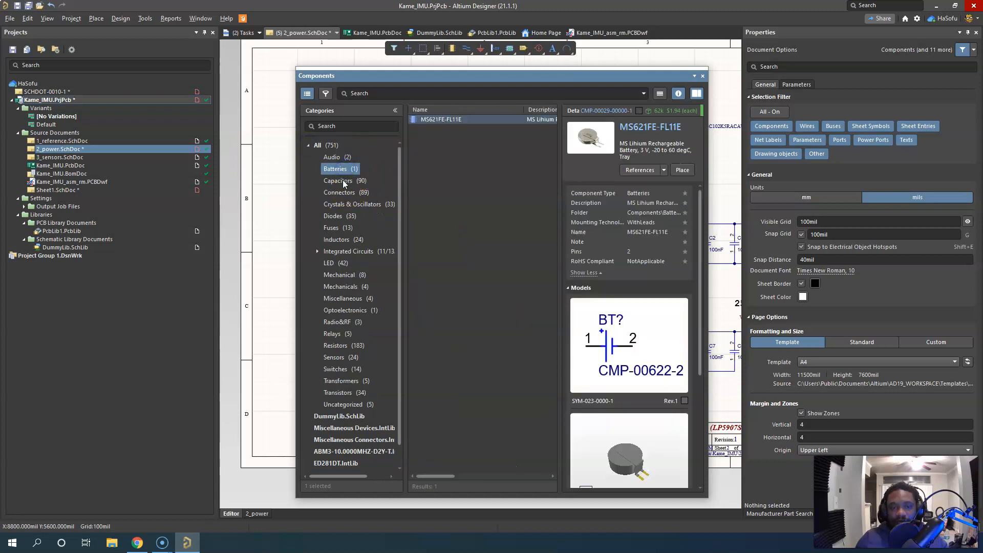
{"action": "left_click", "coordinate": [342, 182]}
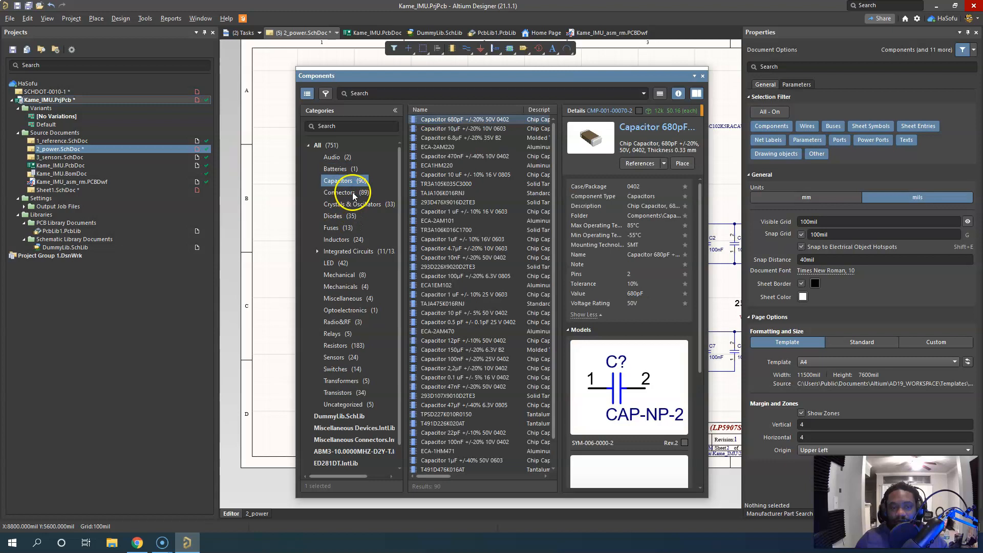
{"action": "left_click", "coordinate": [352, 193]}
{"action": "left_click", "coordinate": [356, 205]}
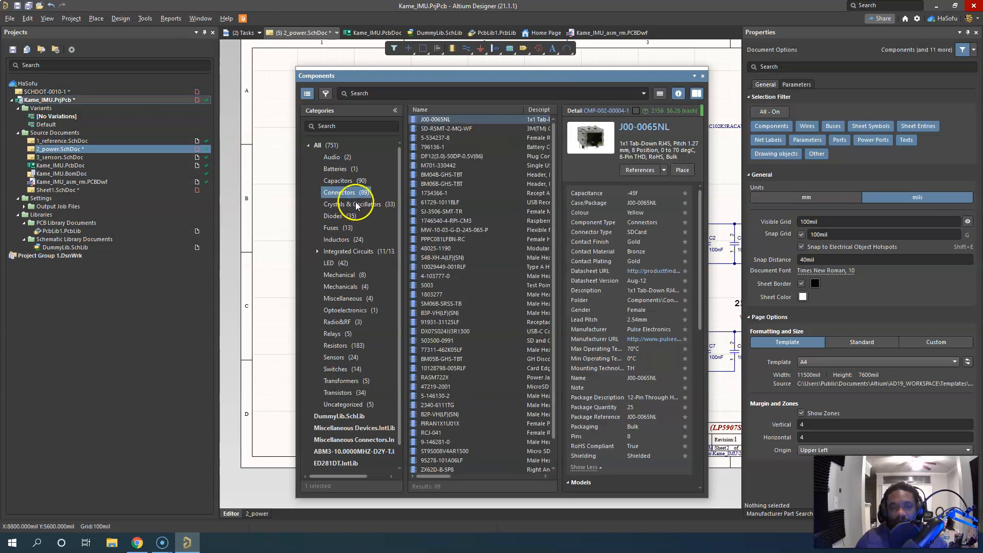
Inspect VARISTOR-5V-0603 and 68000-103HLF in the Uncategorized category, and close the component browser
{"action": "scroll", "coordinate": [360, 315], "scroll_direction": "down", "scroll_amount": 1}
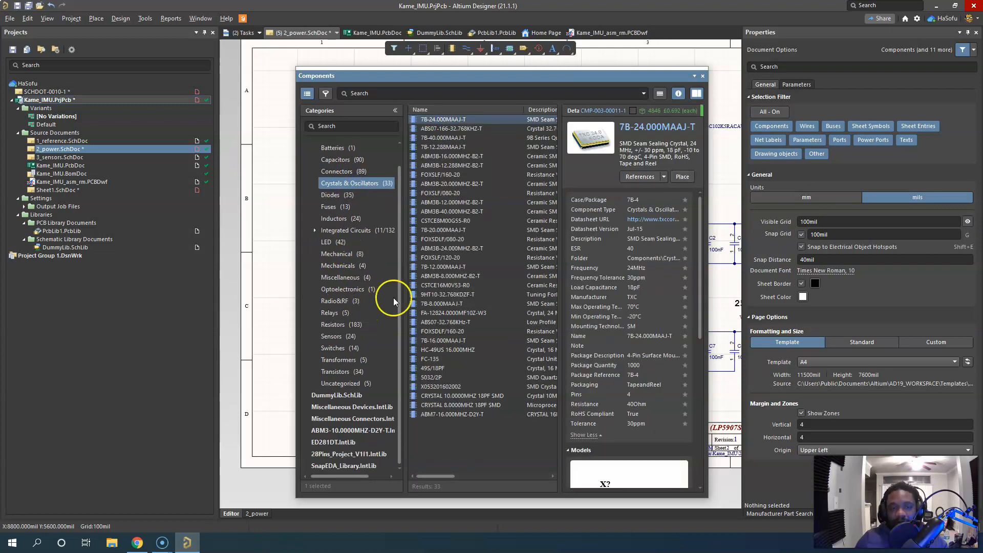
{"action": "left_click", "coordinate": [348, 388]}
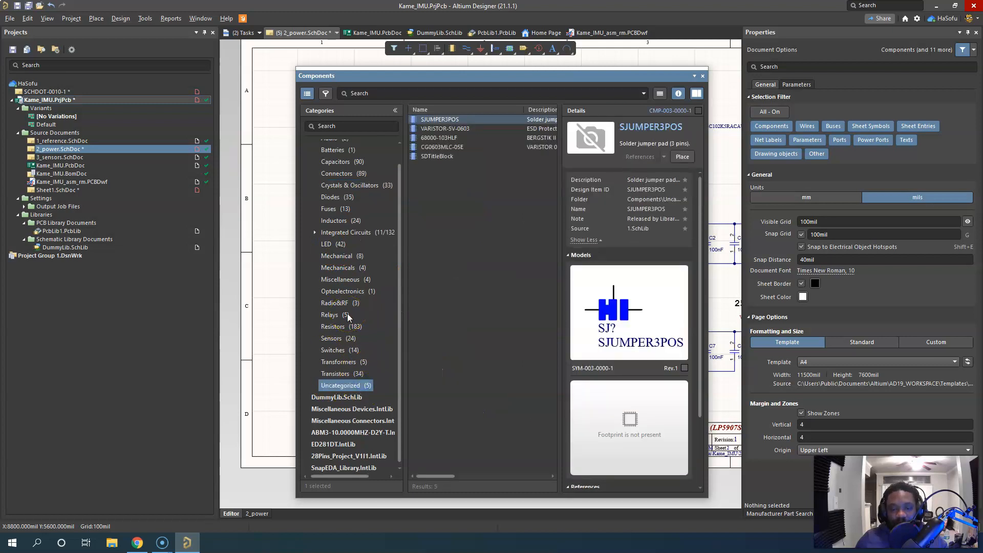
{"action": "left_click", "coordinate": [453, 128]}
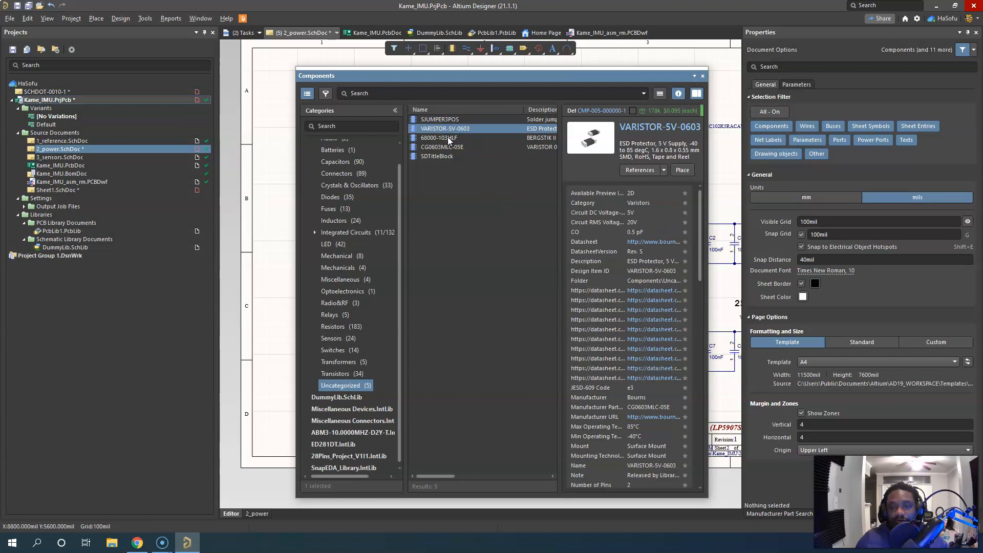
{"action": "left_click", "coordinate": [448, 136]}
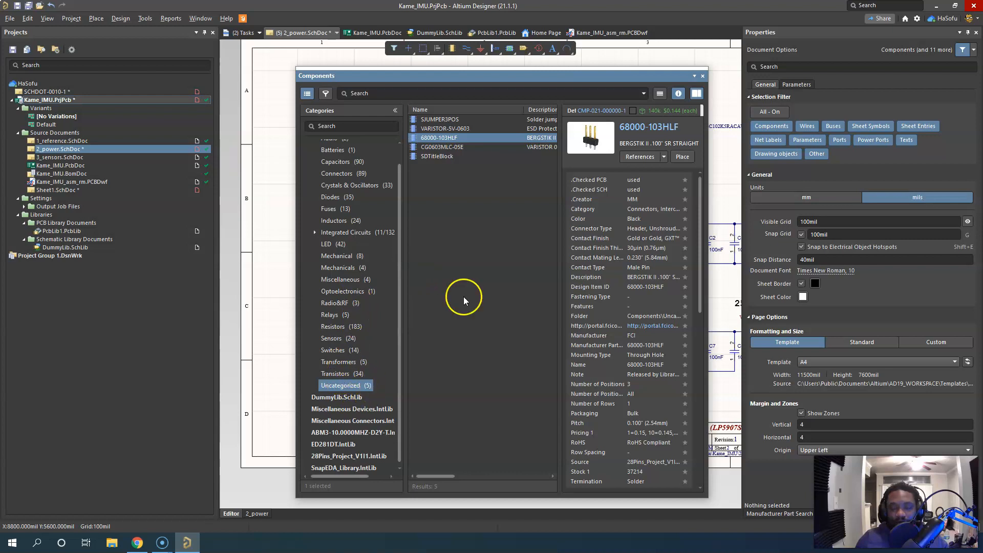
{"action": "left_click", "coordinate": [702, 75]}
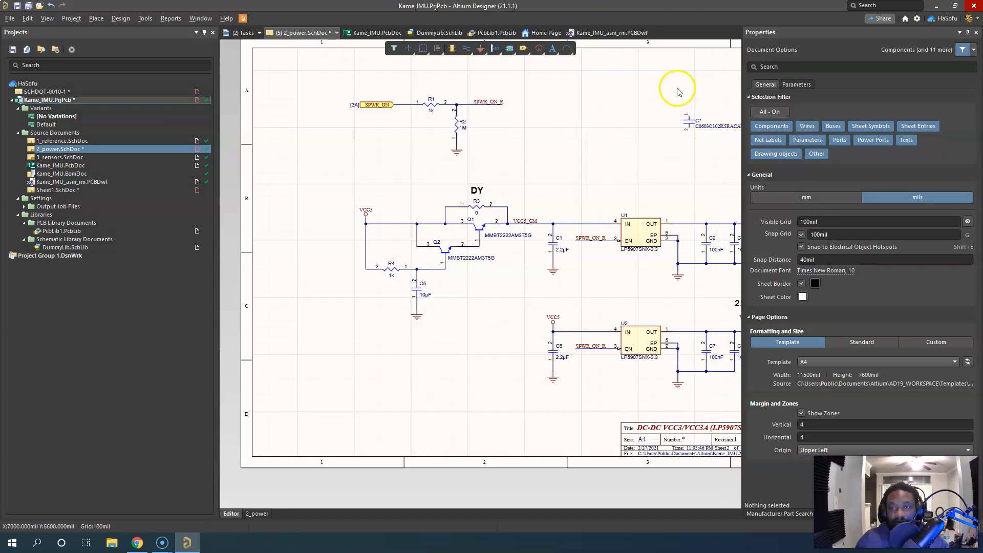
Review the Component Rule Checks preferences, select the Invalid pin mappings rule to read its explanation, and accept the preferences
{"action": "left_click", "coordinate": [916, 18]}
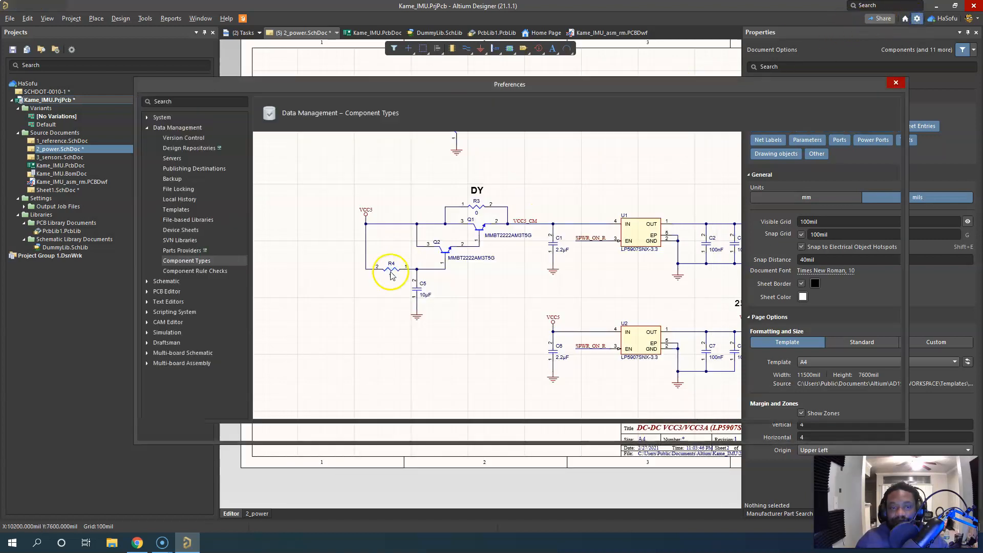
{"action": "left_click", "coordinate": [187, 271]}
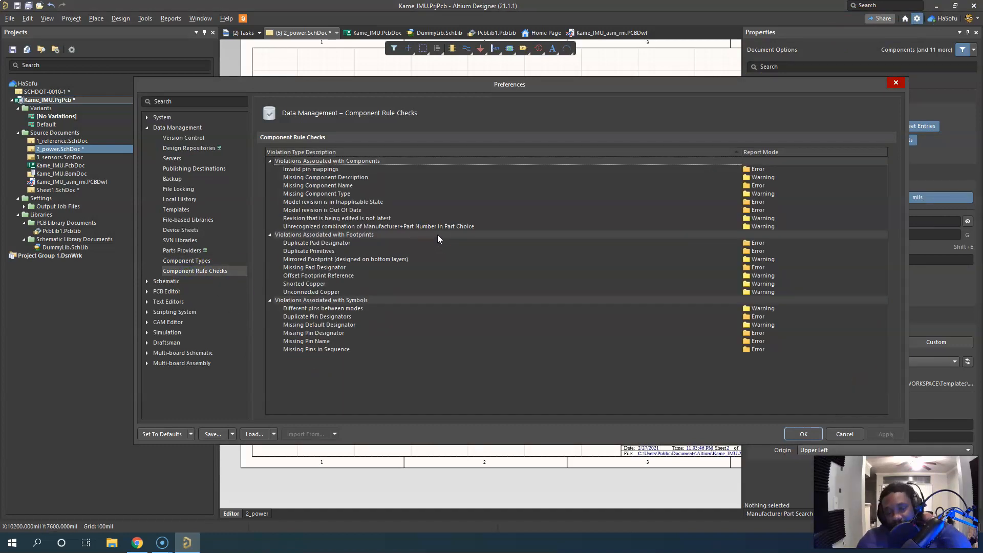
{"action": "mouse_move", "coordinate": [437, 222]}
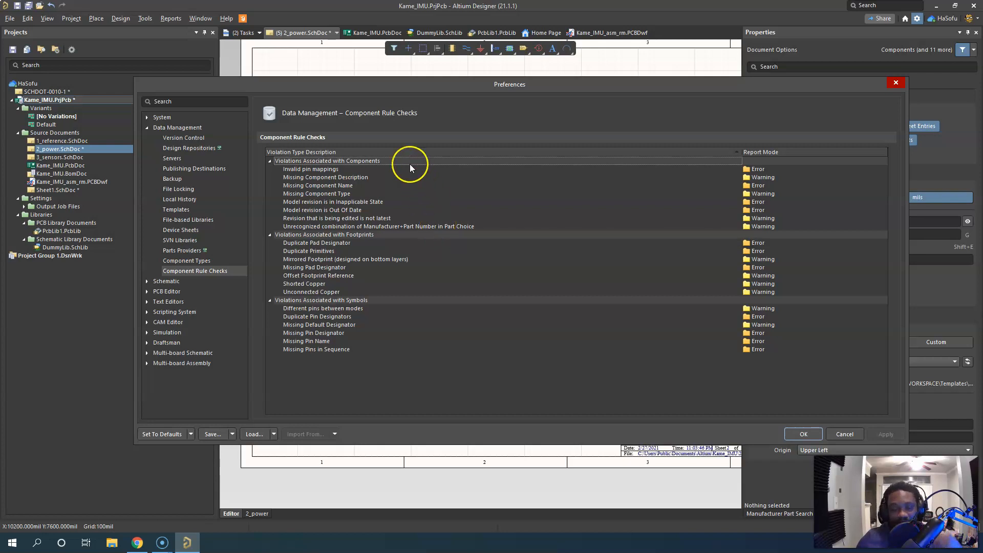
{"action": "left_click", "coordinate": [328, 171]}
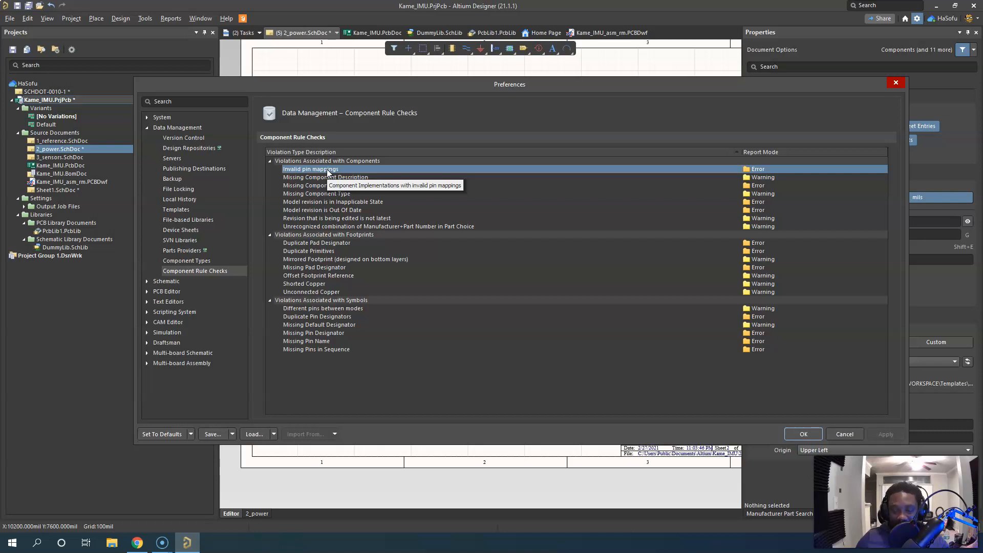
{"action": "left_click", "coordinate": [800, 433]}
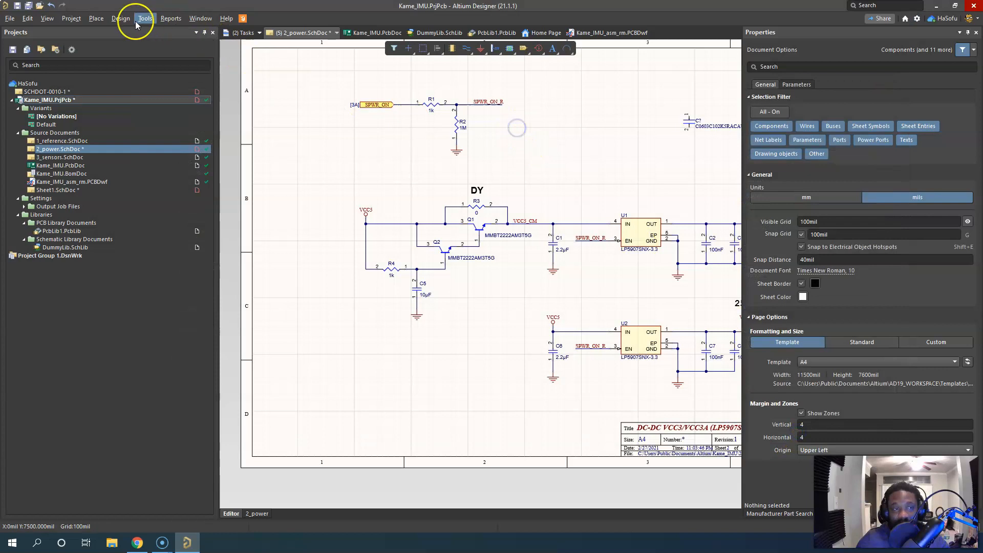
Prepare the engineering change order for updating Kame_IMU.PcbDoc, validate its changes, and close it without executing them
{"action": "left_click", "coordinate": [121, 18]}
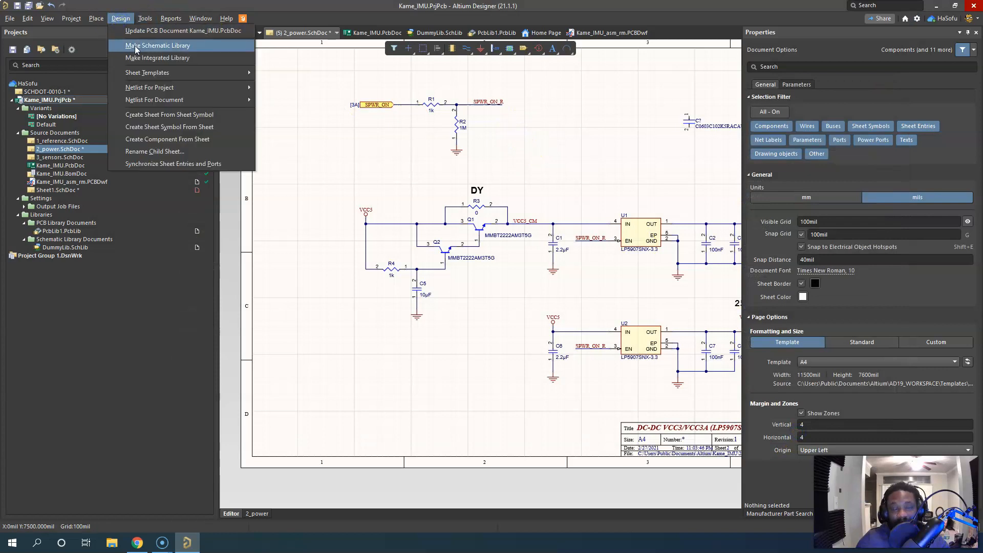
{"action": "left_click", "coordinate": [149, 32]}
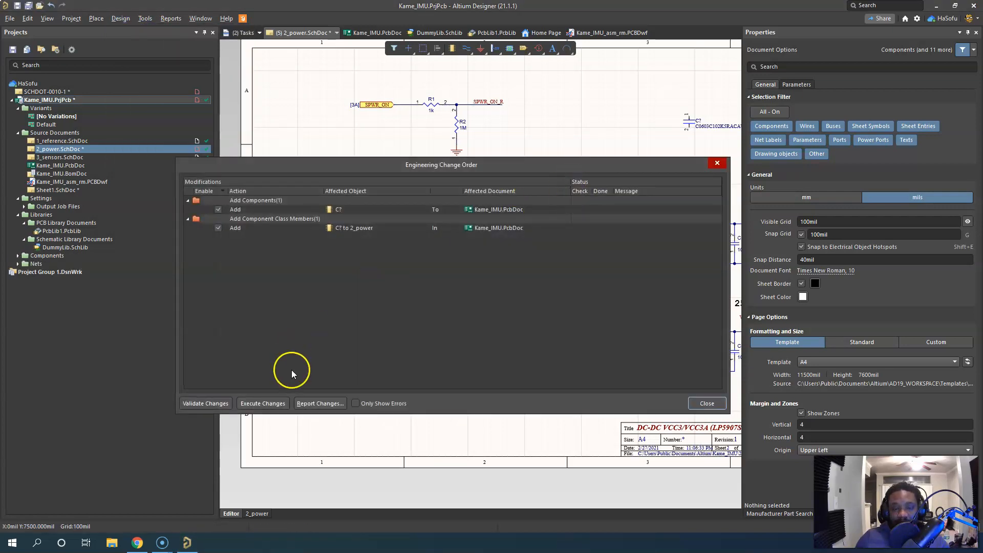
{"action": "left_click", "coordinate": [217, 404]}
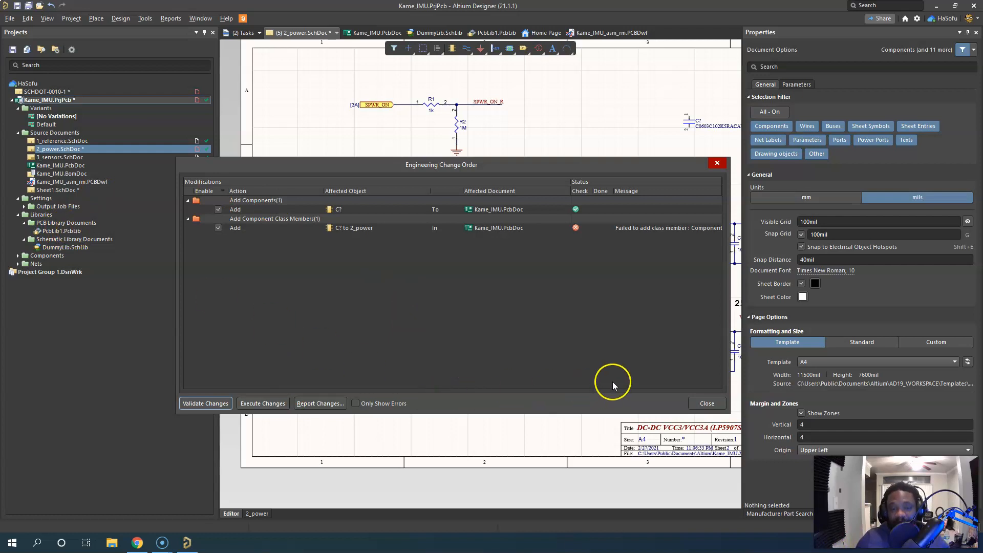
{"action": "left_click", "coordinate": [706, 403]}
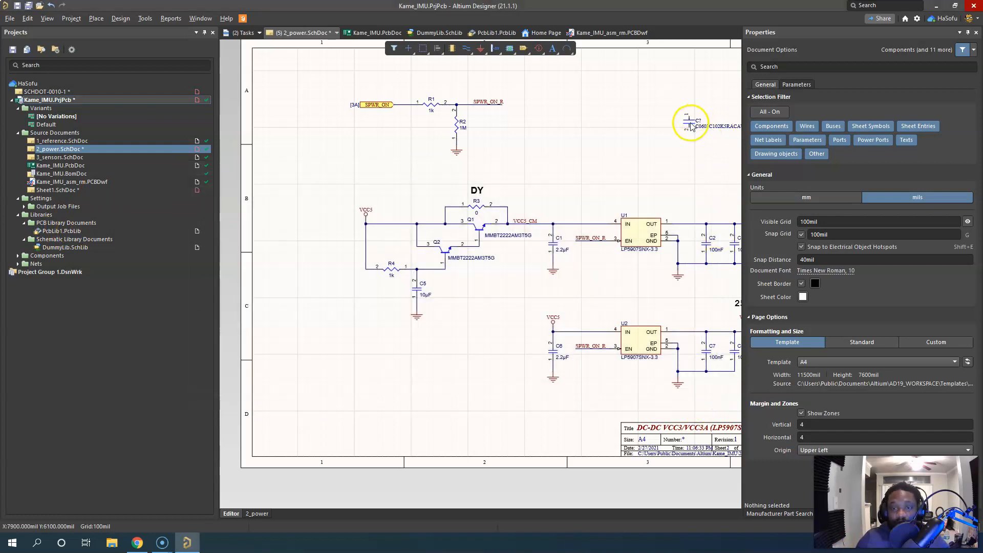
Examine capacitor C? on the schematic up close, and open DummyLib.SchLib to check the resistor symbol's general properties
{"action": "scroll", "coordinate": [692, 127], "scroll_direction": "up", "scroll_amount": 6, "text": "ctrl"}
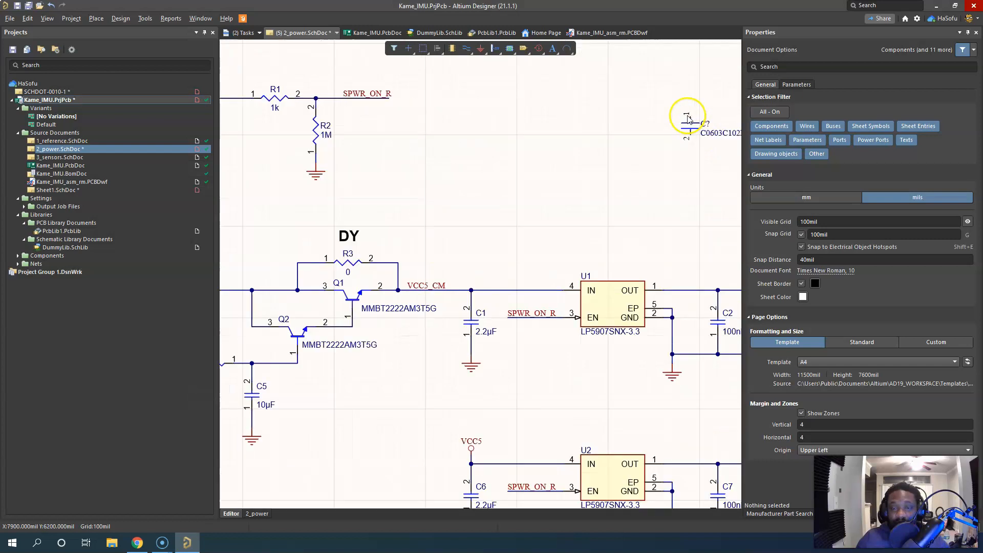
{"action": "left_click_drag", "start_coordinate": [688, 120], "coordinate": [499, 239]}
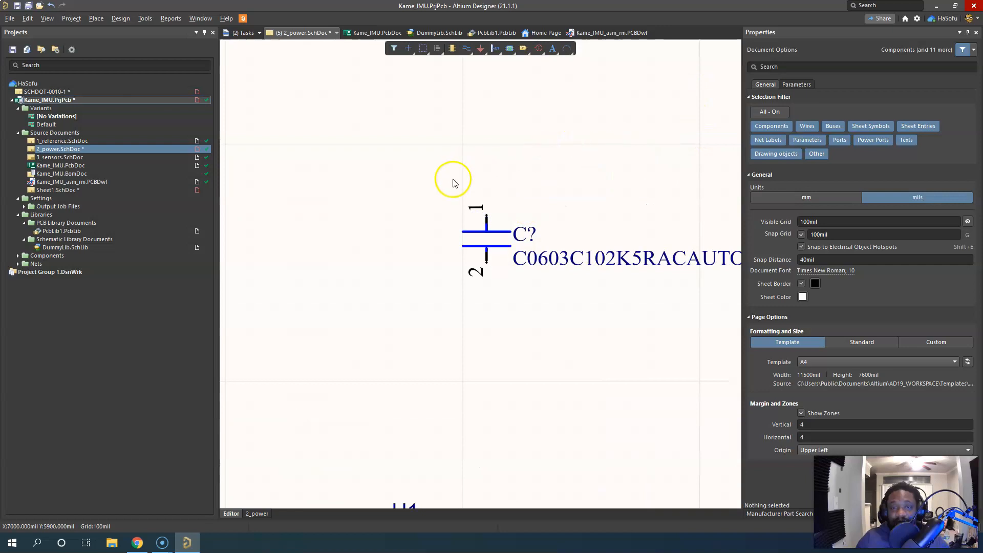
{"action": "double_click", "coordinate": [78, 247]}
{"action": "left_click", "coordinate": [494, 232]}
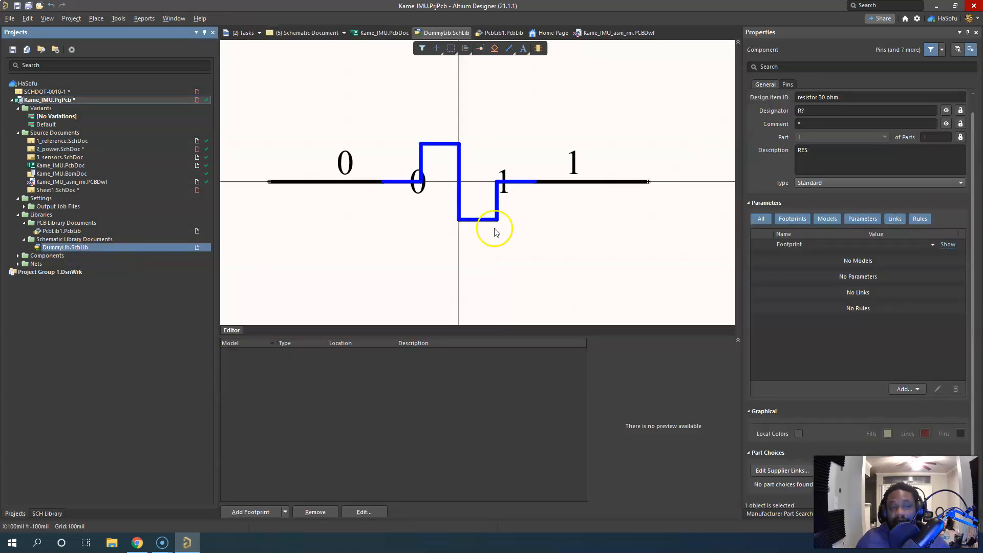
{"action": "left_click", "coordinate": [825, 174]}
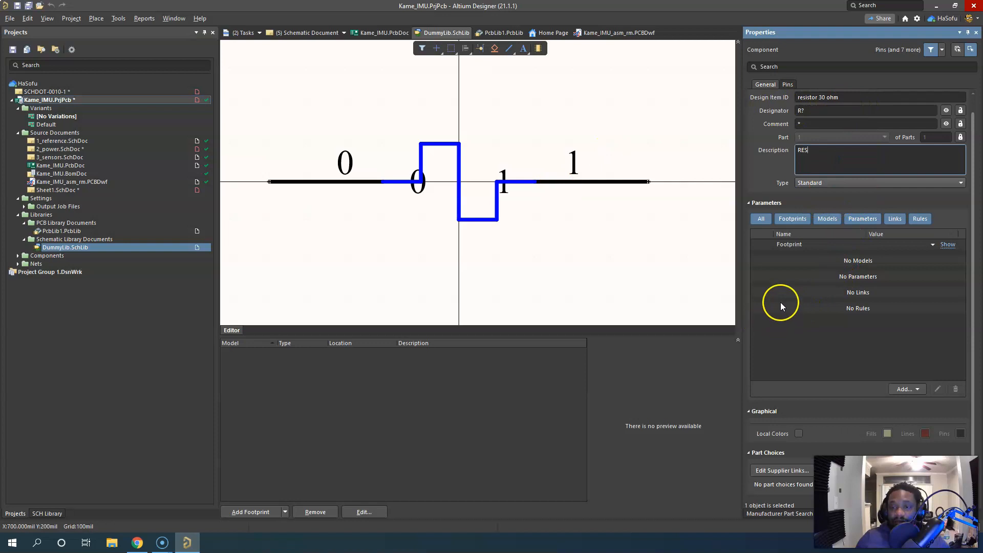
{"action": "scroll", "coordinate": [845, 171], "scroll_direction": "up", "scroll_amount": 1}
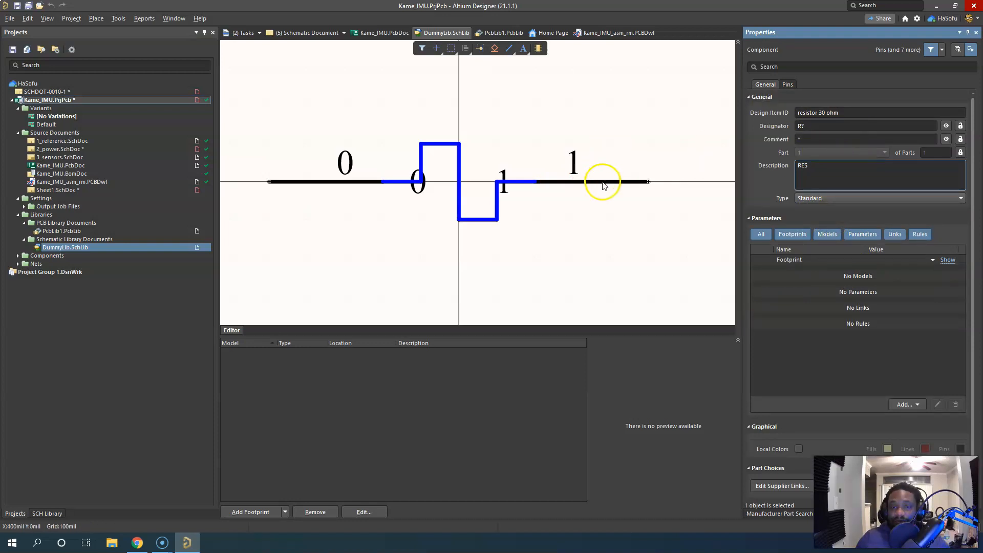
Inspect the designator and name properties of both resistor pins, checking pin 1's parameters too, and deselect them
{"action": "left_click", "coordinate": [603, 183]}
{"action": "left_click", "coordinate": [794, 84]}
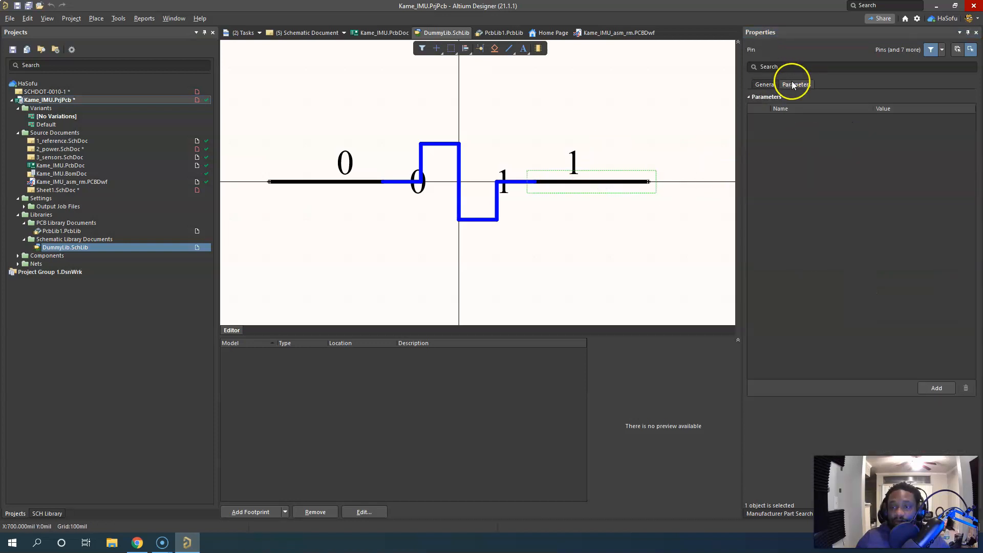
{"action": "left_click", "coordinate": [766, 84]}
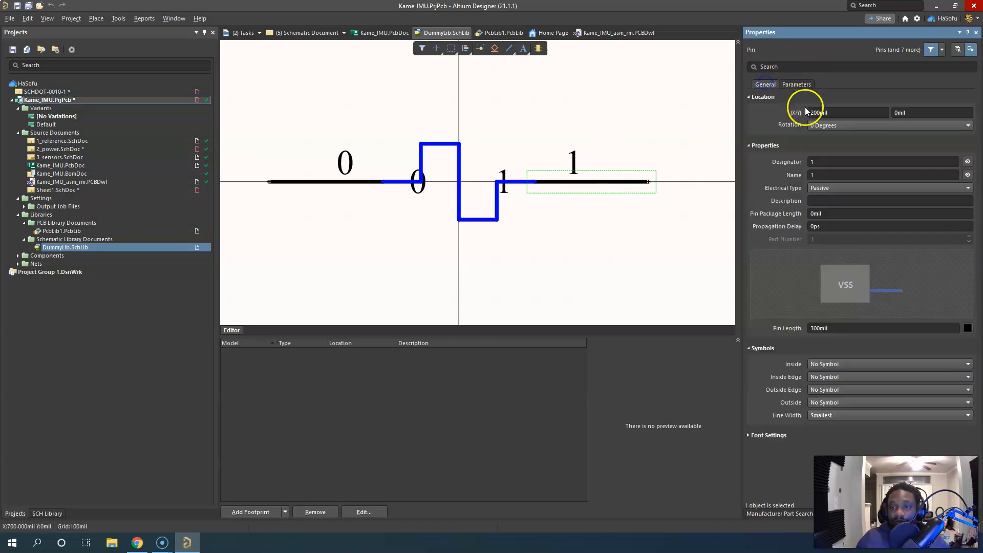
{"action": "left_click", "coordinate": [829, 162]}
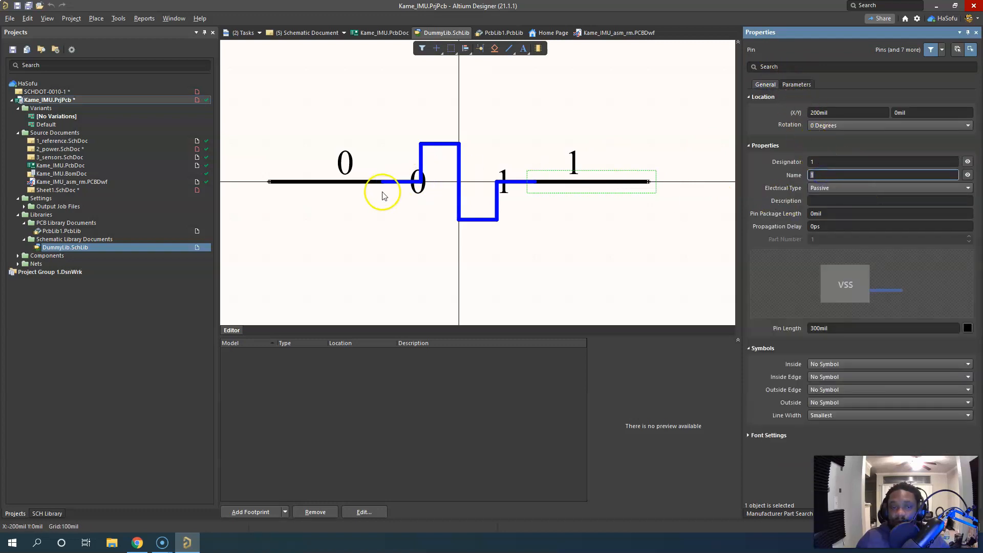
{"action": "left_click", "coordinate": [346, 181]}
{"action": "left_click", "coordinate": [847, 178]}
{"action": "left_click", "coordinate": [570, 110]}
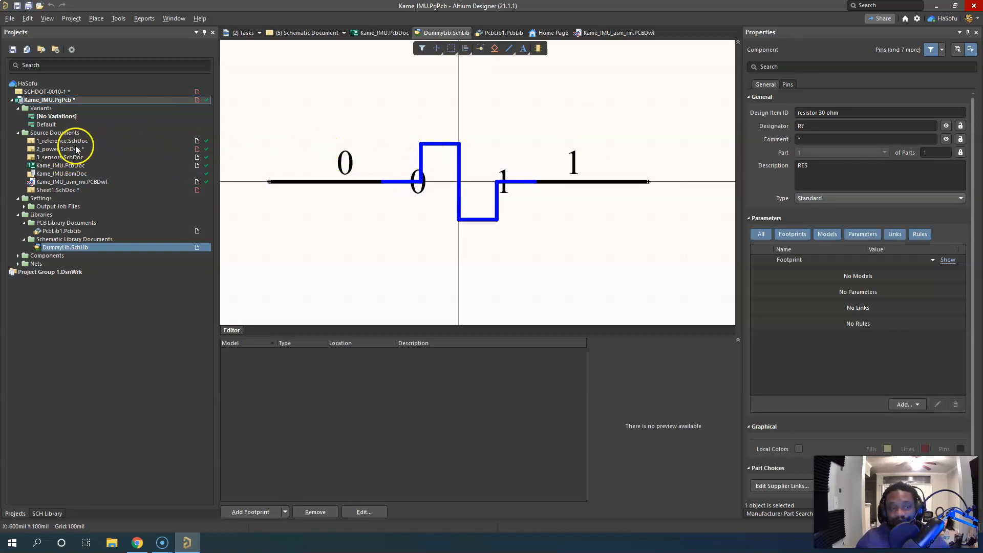
Reopen the Component Rule Checks preferences to review the violation list, and collapse the Data Management group
{"action": "left_click", "coordinate": [916, 18]}
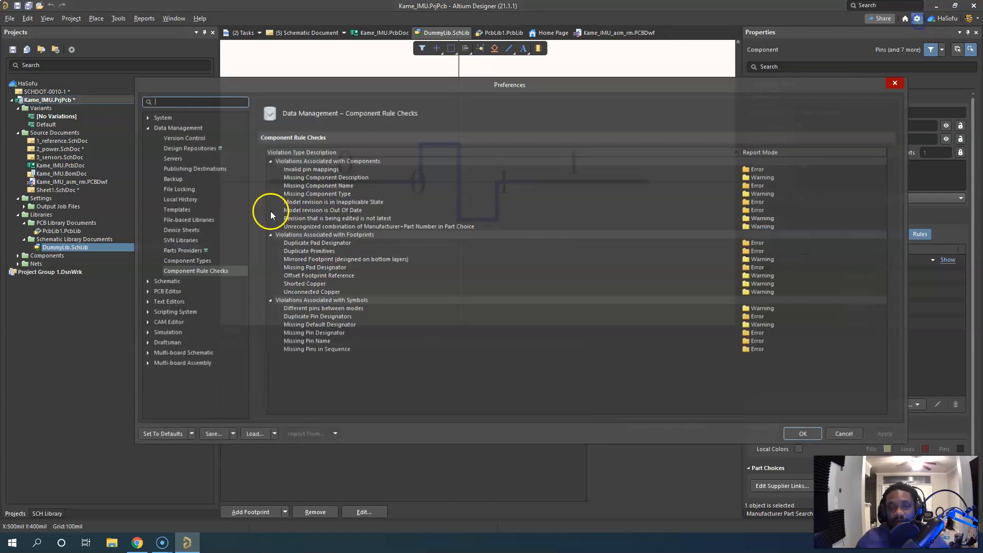
{"action": "left_click", "coordinate": [200, 271]}
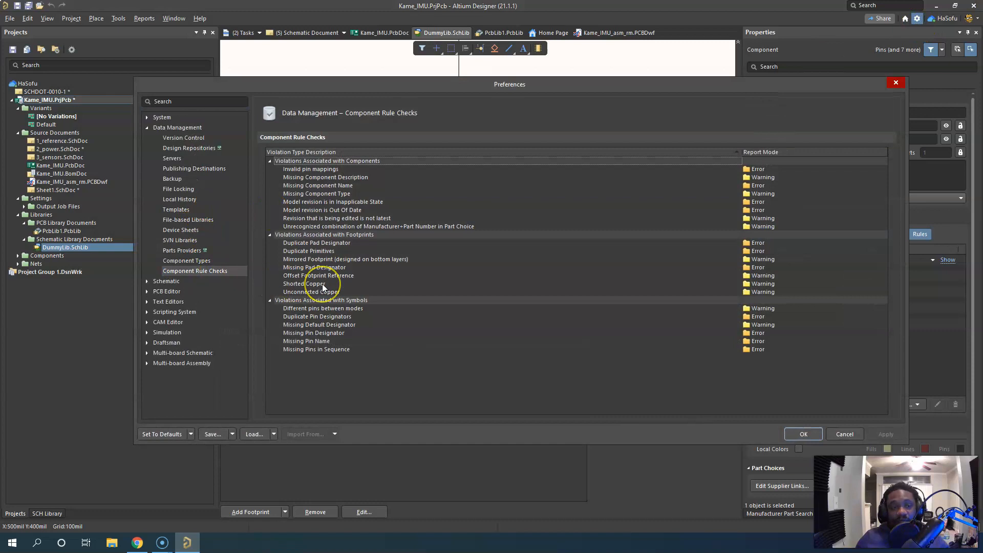
{"action": "left_click", "coordinate": [147, 128]}
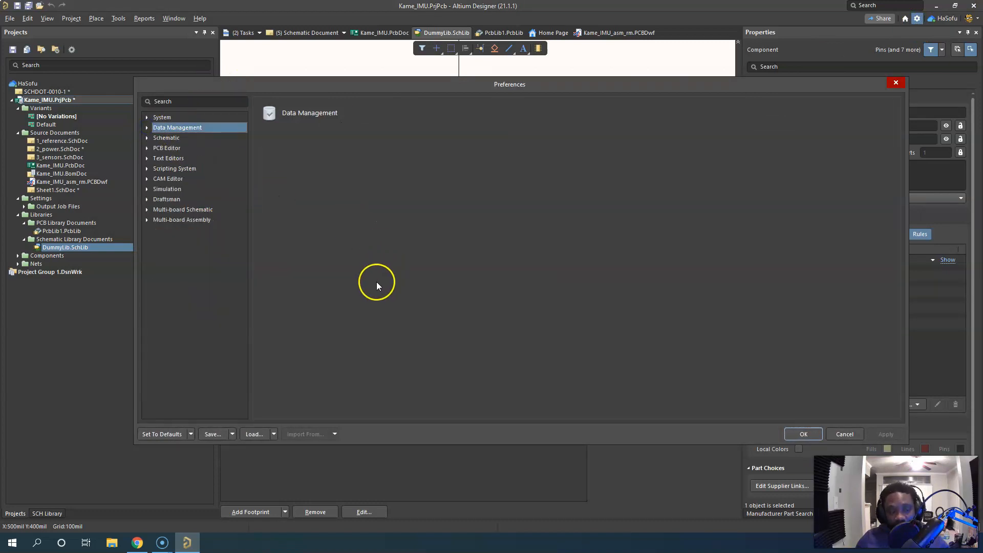